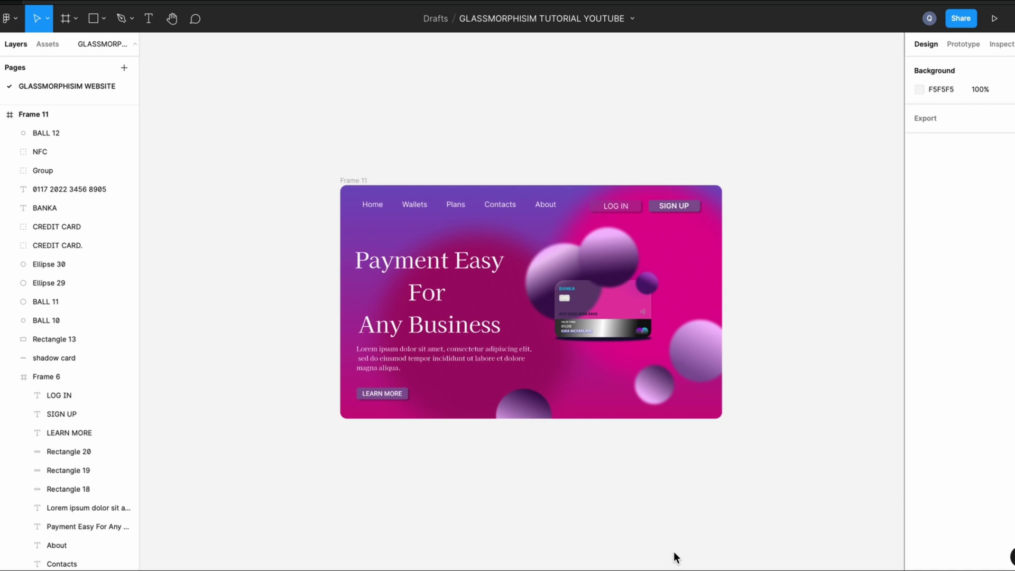
# - Draw a new frame, Frame 12, to the right of Frame 11 with the Frame tool
pyautogui.hscroll(5, 674, 550)
pyautogui.scroll(-1, 673, 551)
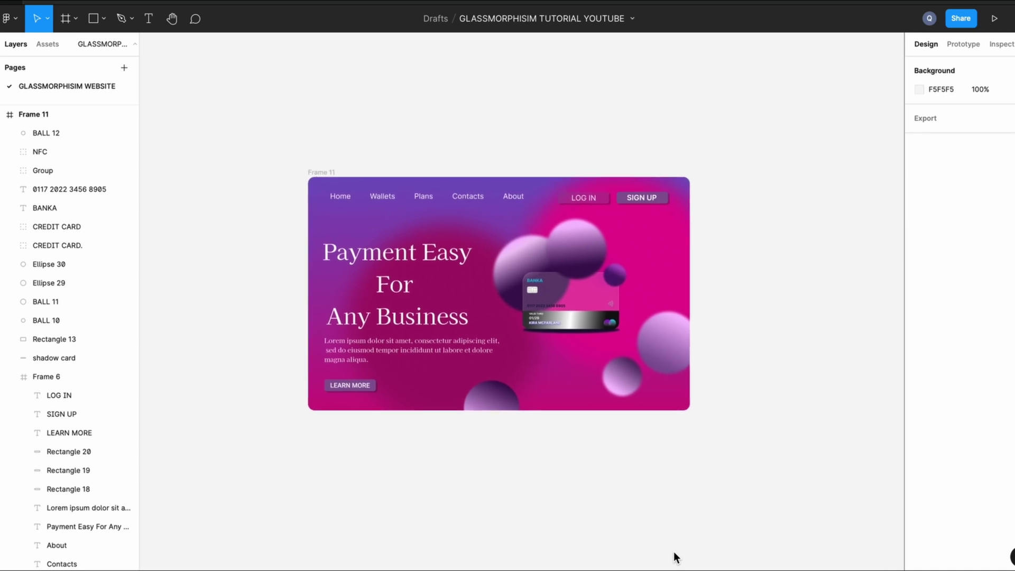
pyautogui.hscroll(3, 597, 539)
pyautogui.scroll(-1, 596, 539)
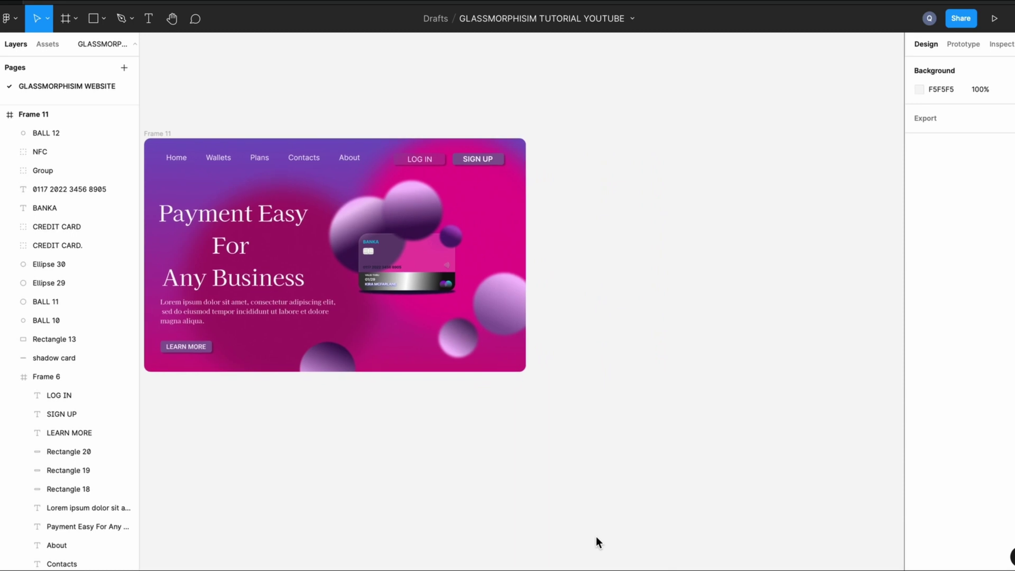
pyautogui.hscroll(2, 734, 325)
pyautogui.scroll(1, 733, 325)
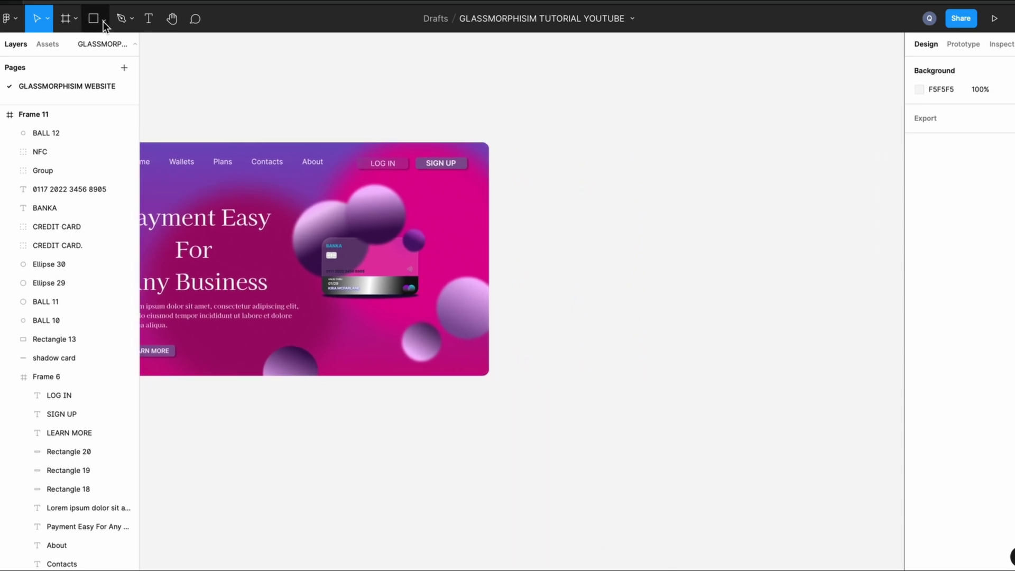
pyautogui.click(75, 19)
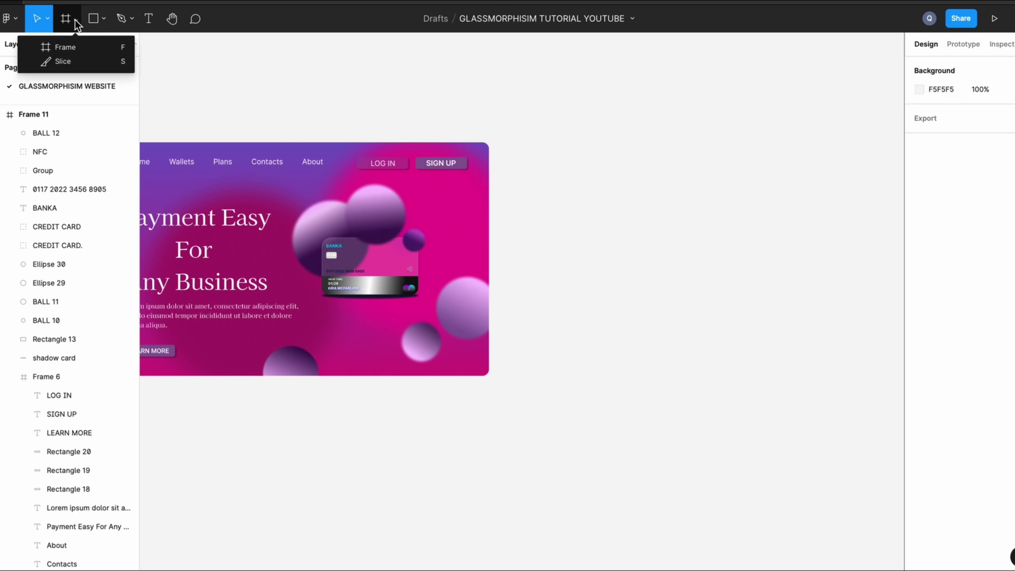
pyautogui.click(78, 47)
pyautogui.hscroll(-8, 592, 209)
pyautogui.scroll(1, 591, 209)
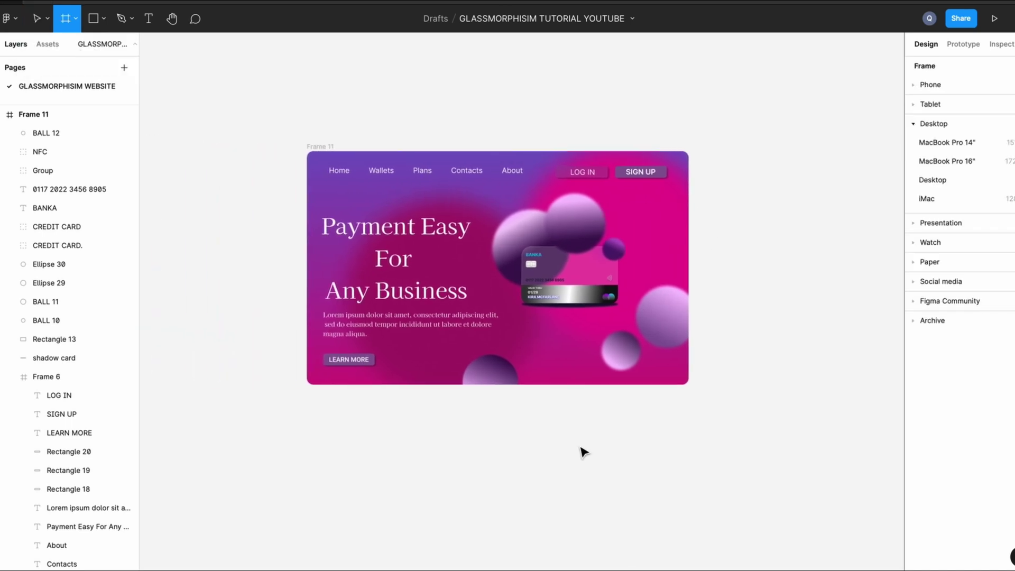
pyautogui.hscroll(14, 584, 507)
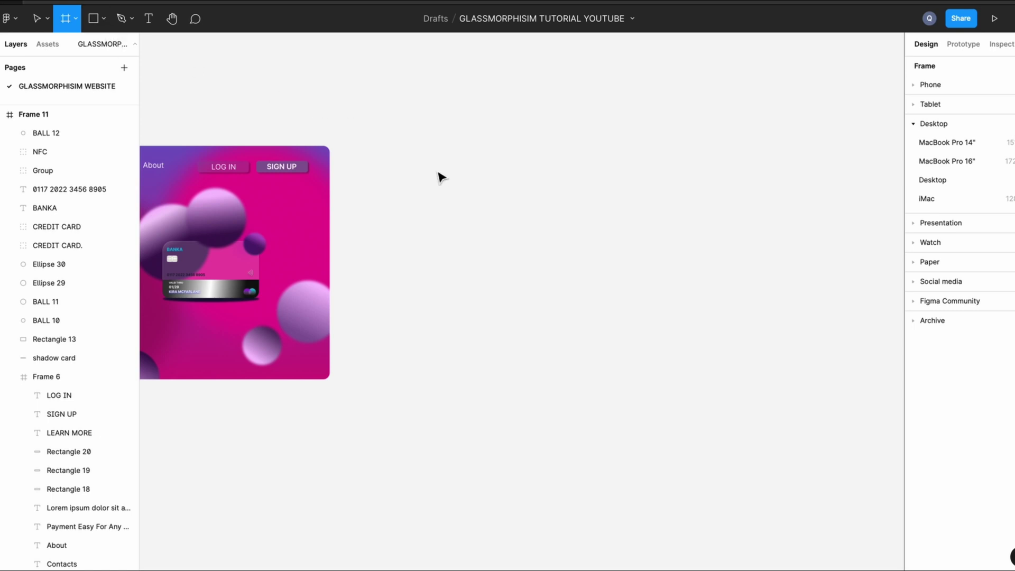
pyautogui.moveTo(373, 146); pyautogui.dragTo(789, 379)
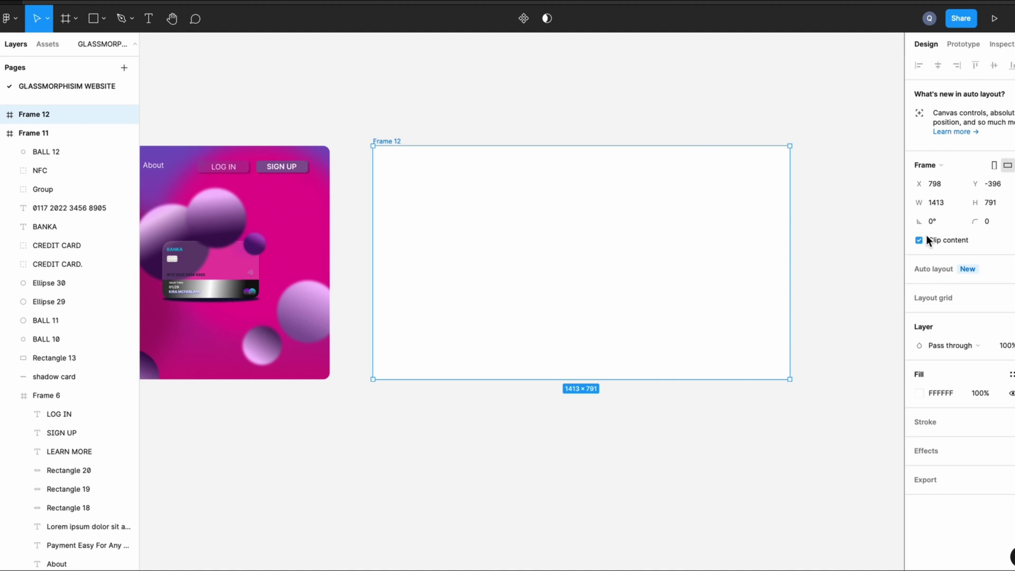
# - Set Frame 12's width to 1294, making it 1294 × 791
pyautogui.click(944, 202)
pyautogui.write('1294')
pyautogui.press('Return')
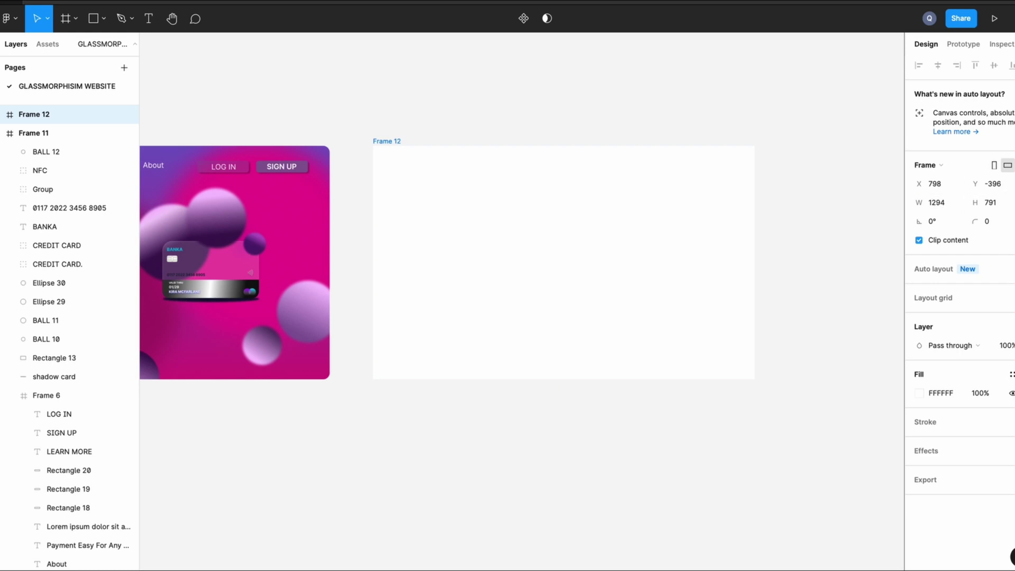
pyautogui.click(844, 247)
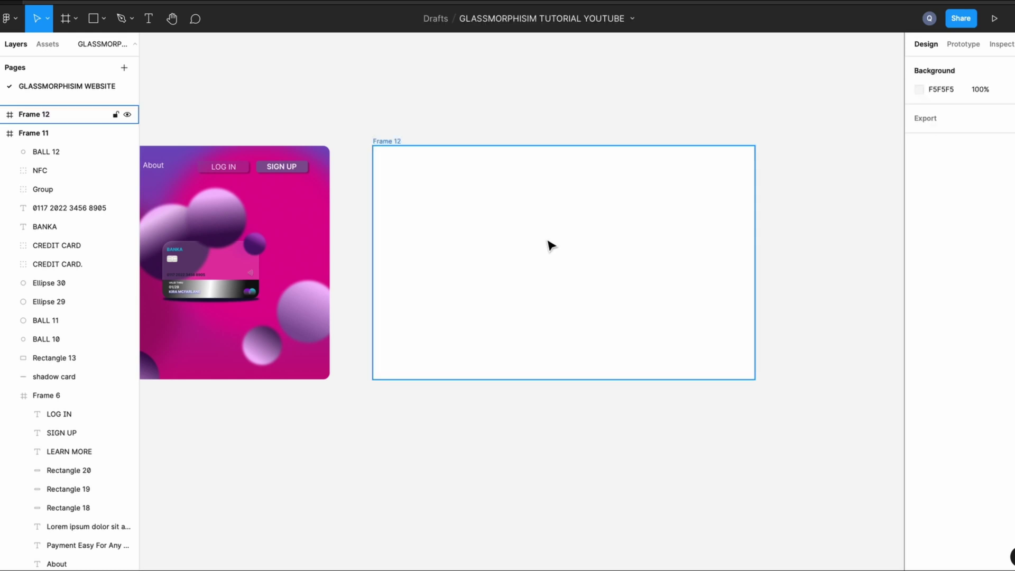
# - Draw a grey rectangle, Rectangle 21, covering Frame 12
pyautogui.click(106, 15)
pyautogui.click(103, 52)
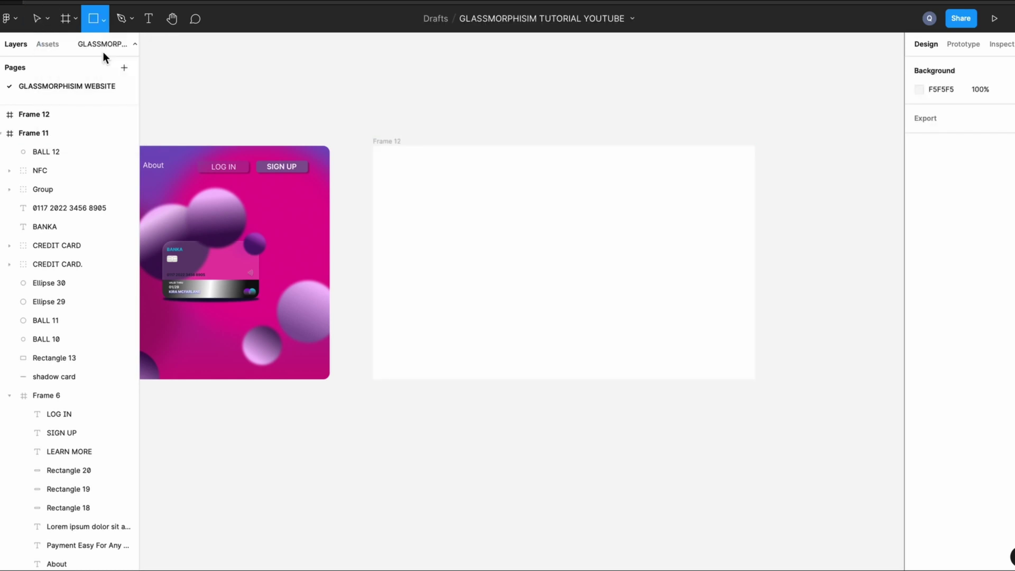
pyautogui.moveTo(374, 148); pyautogui.dragTo(753, 379)
pyautogui.click(806, 319)
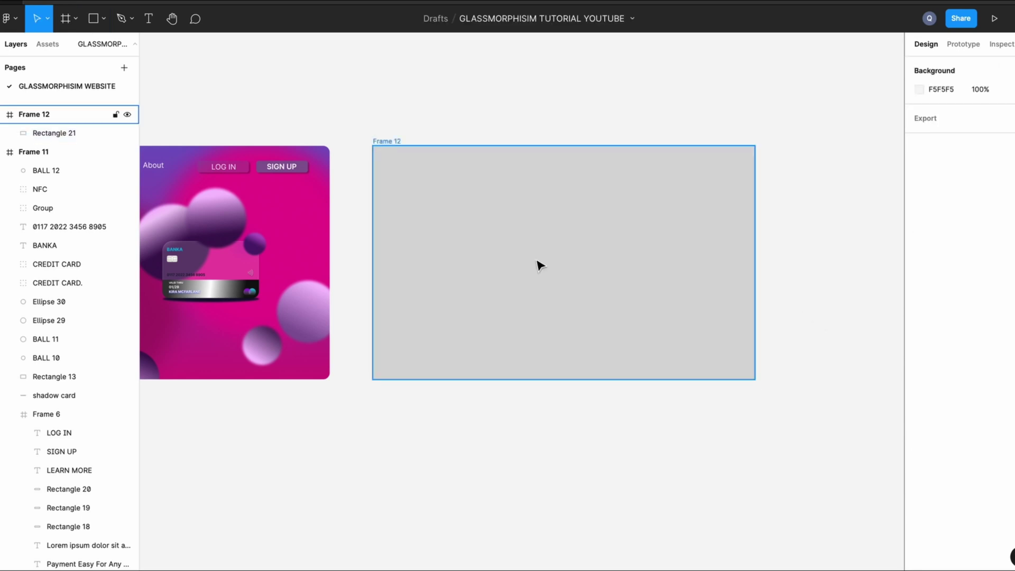
# - Round Frame 12's corners to a radius of 30
pyautogui.click(521, 239)
pyautogui.click(989, 222)
pyautogui.write('30')
pyautogui.press('Return')
pyautogui.click(836, 170)
pyautogui.hscroll(-5, 459, 184)
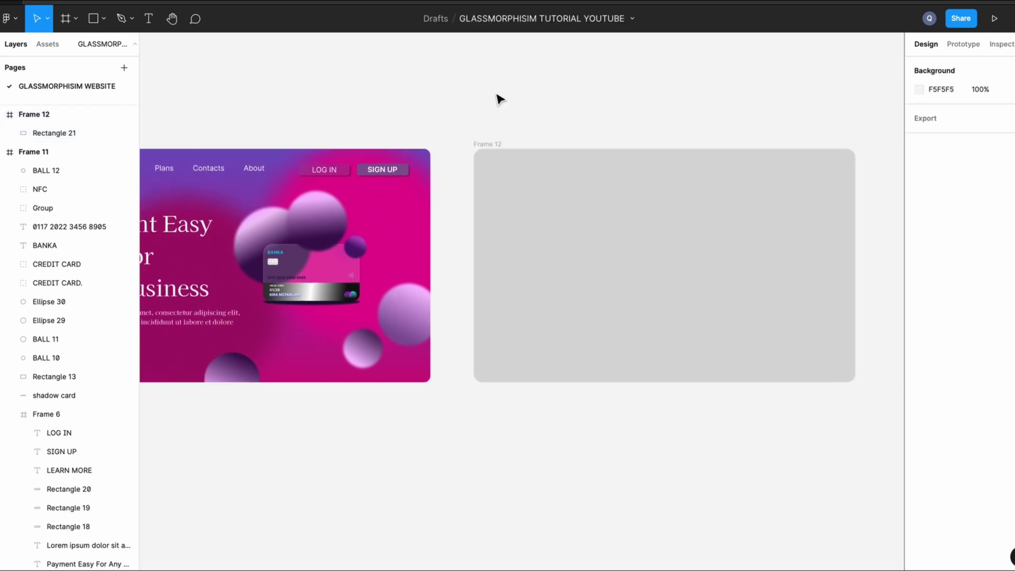
# - Fill Frame 12 and Rectangle 21 with Frame 11's purple 8052BE using the eyedropper
pyautogui.click(782, 222)
pyautogui.click(919, 392)
pyautogui.click(779, 450)
pyautogui.click(201, 172)
pyautogui.click(571, 359)
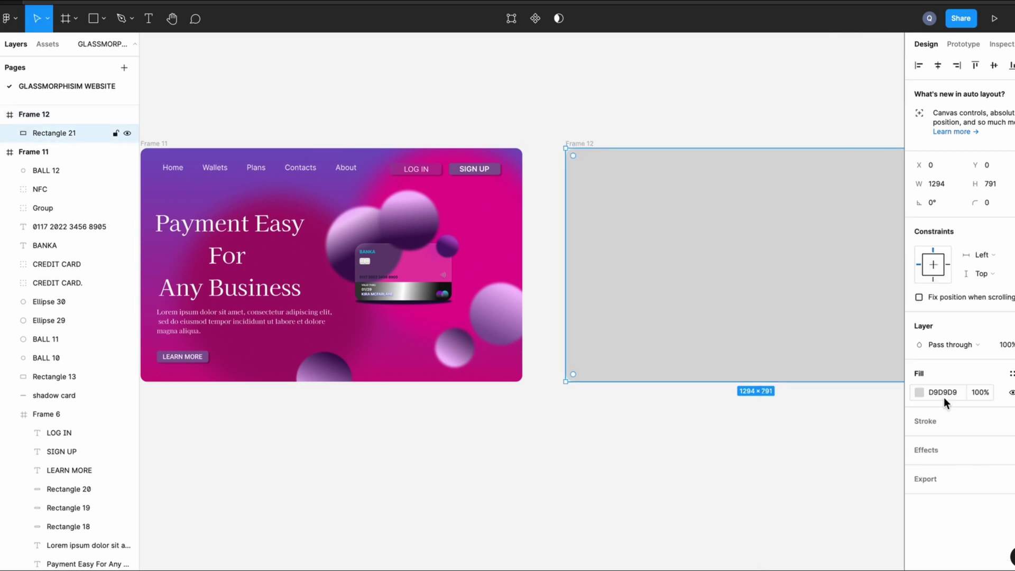
pyautogui.press('i')
pyautogui.click(201, 172)
pyautogui.click(405, 478)
# - Add ellipses: a large 615×534 one, a lower-left duplicate, a small one, and a lower-right copy
pyautogui.click(104, 18)
pyautogui.click(106, 80)
pyautogui.moveTo(766, 162); pyautogui.dragTo(858, 227)
pyautogui.moveTo(878, 279); pyautogui.dragTo(776, 330)
pyautogui.keyDown('alt'); pyautogui.moveTo(657, 272); pyautogui.dragTo(628, 397); pyautogui.keyUp('alt')
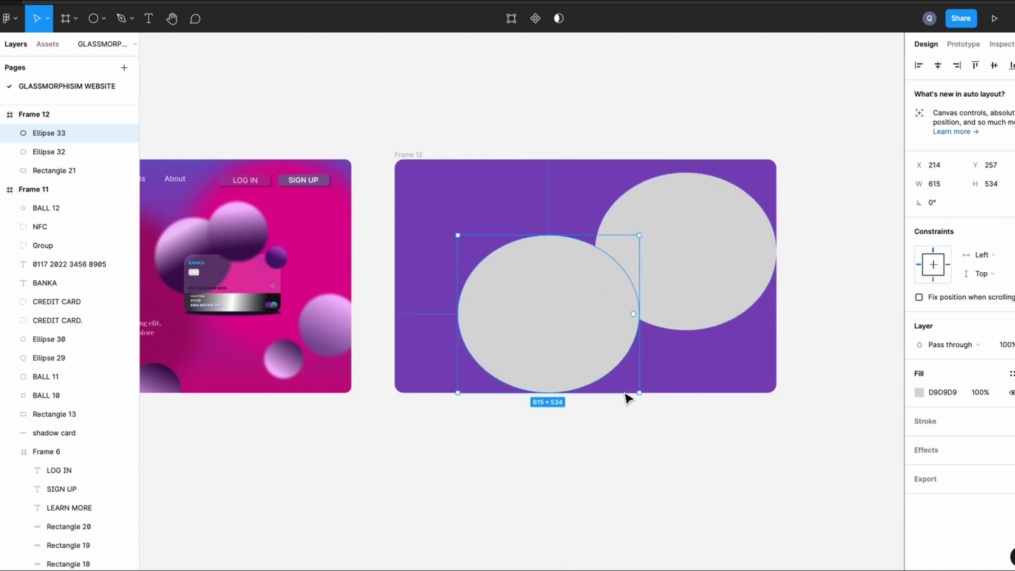
pyautogui.click(721, 285)
pyautogui.click(843, 281)
pyautogui.press('o')
pyautogui.moveTo(608, 317)
pyautogui.mouseDown()
pyautogui.moveTo(722, 421)
pyautogui.moveTo(707, 412)
pyautogui.mouseUp()
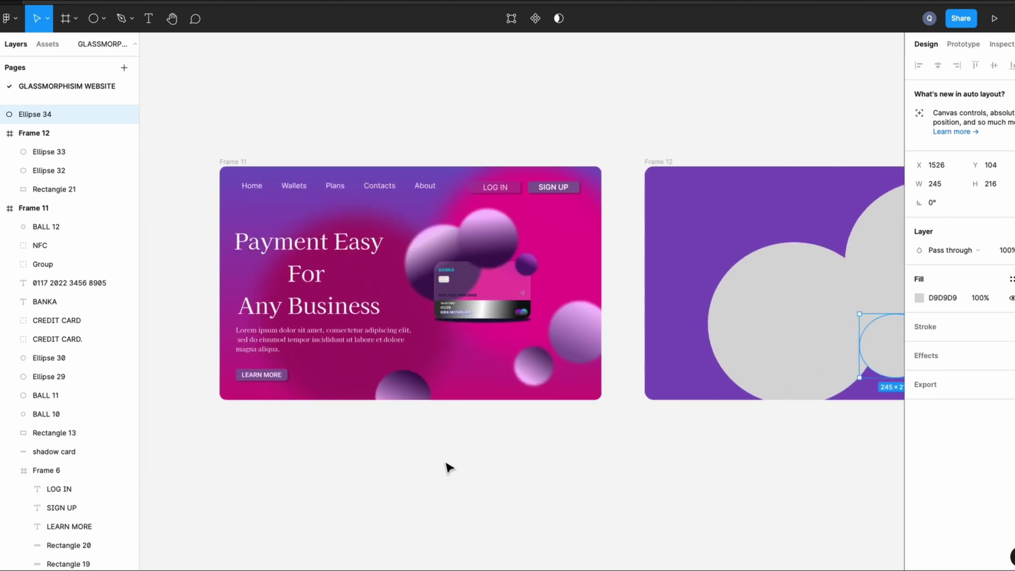
pyautogui.hotkey('ctrl', 'v')
pyautogui.moveTo(717, 427); pyautogui.dragTo(748, 430)
# - Recolour the right-hand ellipse pink with the eyedropper
pyautogui.click(682, 238)
pyautogui.click(919, 391)
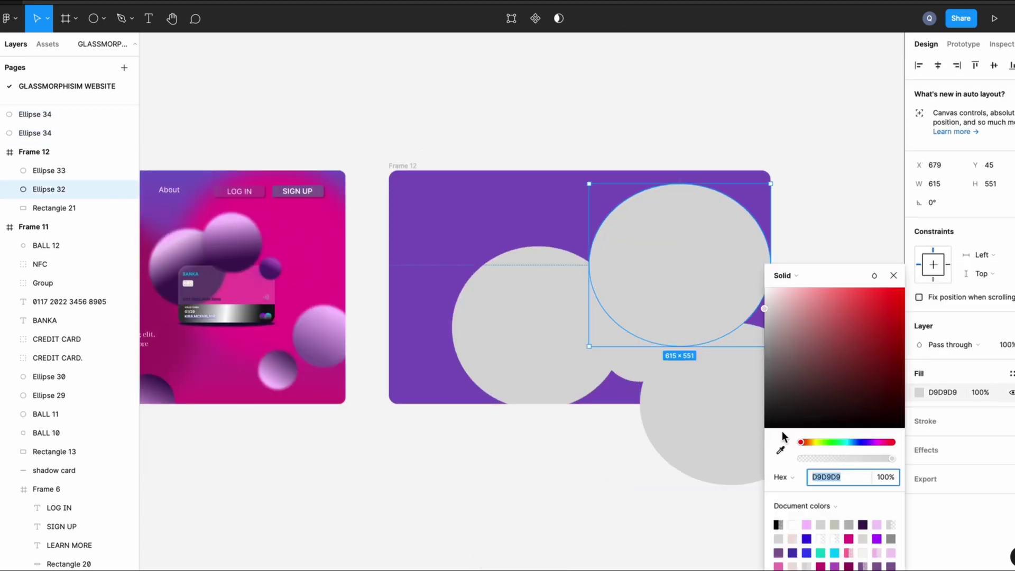
pyautogui.click(782, 435)
pyautogui.click(317, 254)
# - Recolour the left ellipse, Ellipse 33, dark magenta with the eyedropper
pyautogui.click(528, 328)
pyautogui.click(919, 392)
pyautogui.click(780, 449)
pyautogui.click(153, 311)
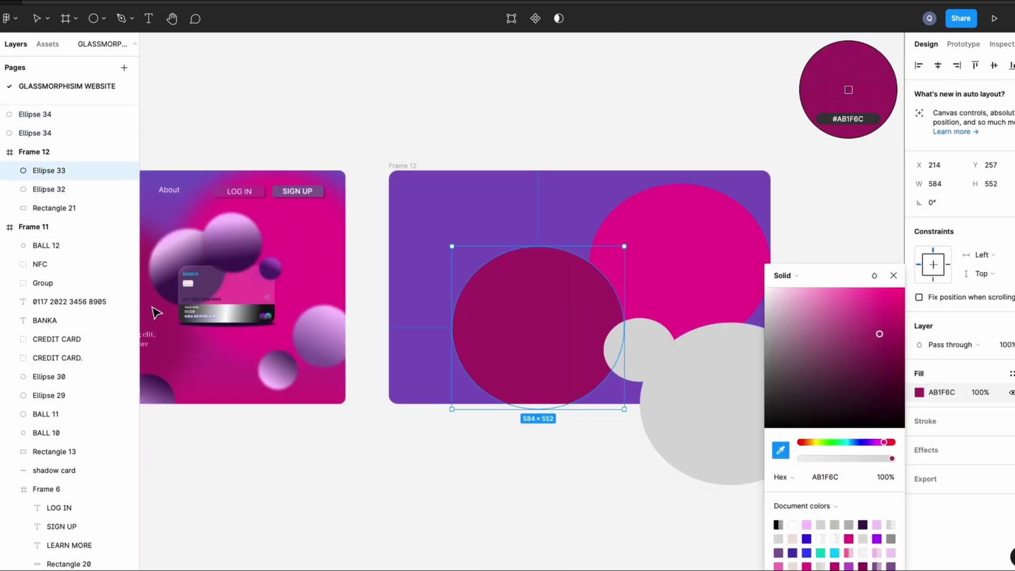
pyautogui.click(780, 450)
pyautogui.click(687, 356)
pyautogui.press('Escape')
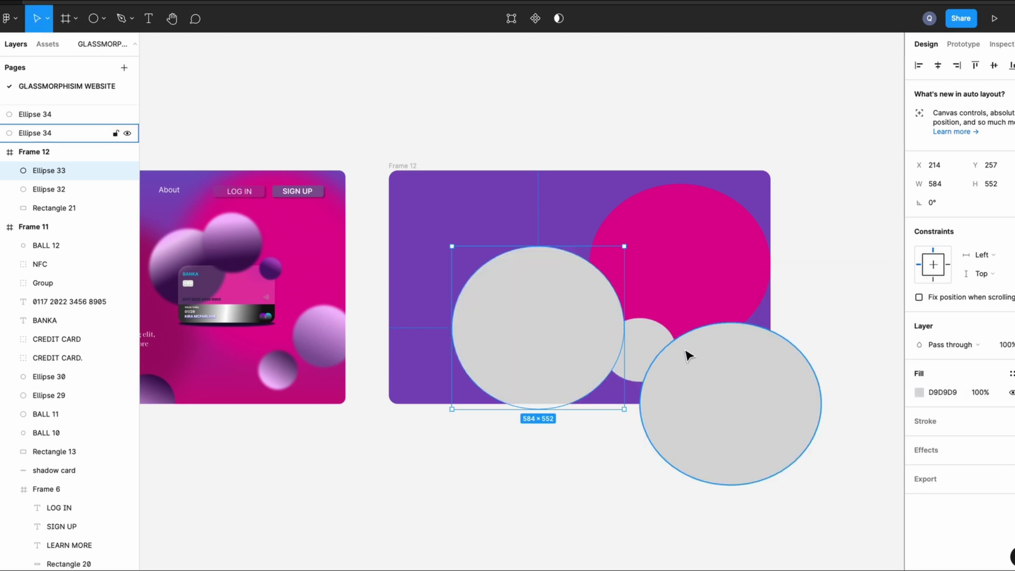
pyautogui.hscroll(-4, 857, 426)
pyautogui.click(918, 391)
pyautogui.click(780, 450)
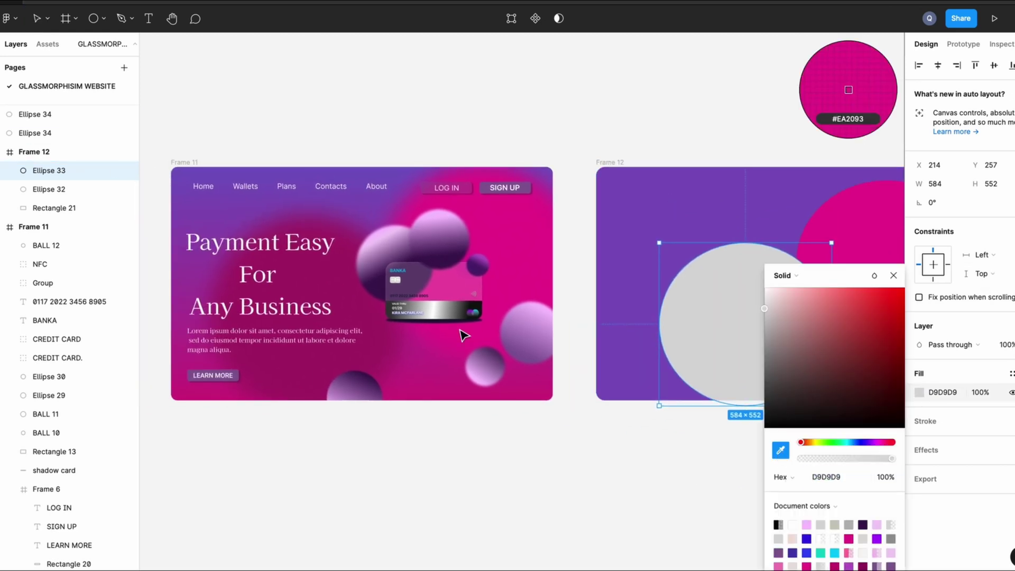
pyautogui.click(465, 335)
pyautogui.click(759, 478)
# - Colour the small ellipse magenta and stretch the large grey ellipse bigger
pyautogui.hscroll(2, 758, 481)
pyautogui.hscroll(2, 760, 481)
pyautogui.click(707, 365)
pyautogui.click(919, 298)
pyautogui.click(777, 451)
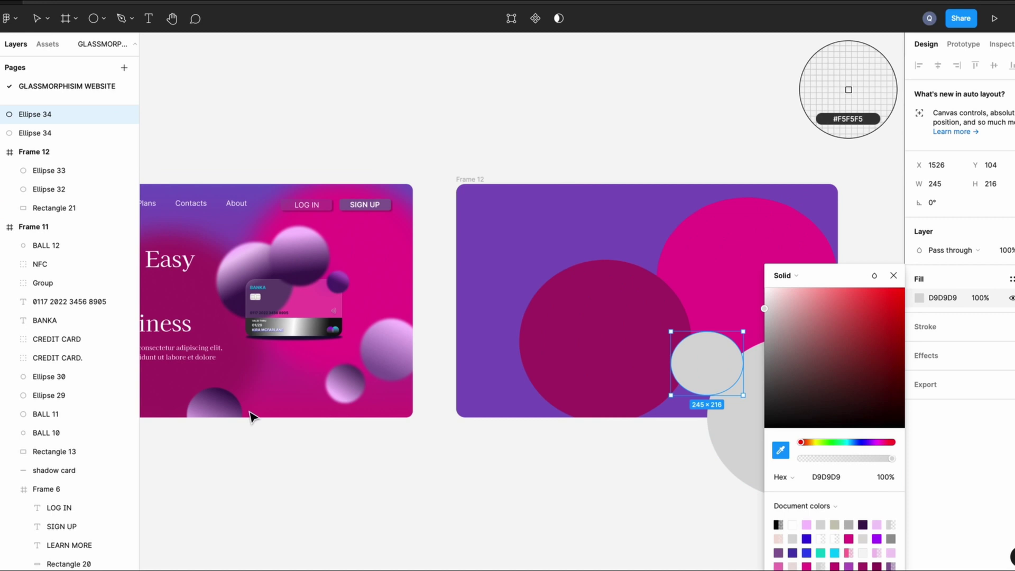
pyautogui.click(750, 248)
pyautogui.click(652, 482)
pyautogui.click(867, 370)
pyautogui.moveTo(888, 336); pyautogui.dragTo(898, 304)
pyautogui.hscroll(-4, 763, 267)
pyautogui.click(763, 267)
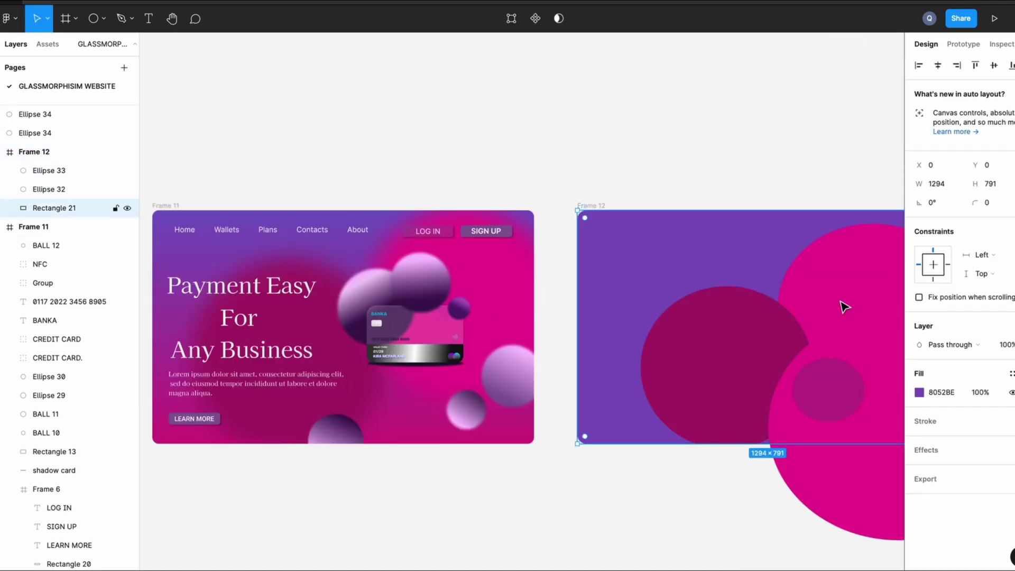
# - Switch Rectangle 21's fill to a linear gradient ending in pink CD2686 sampled from the landing page
pyautogui.click(920, 392)
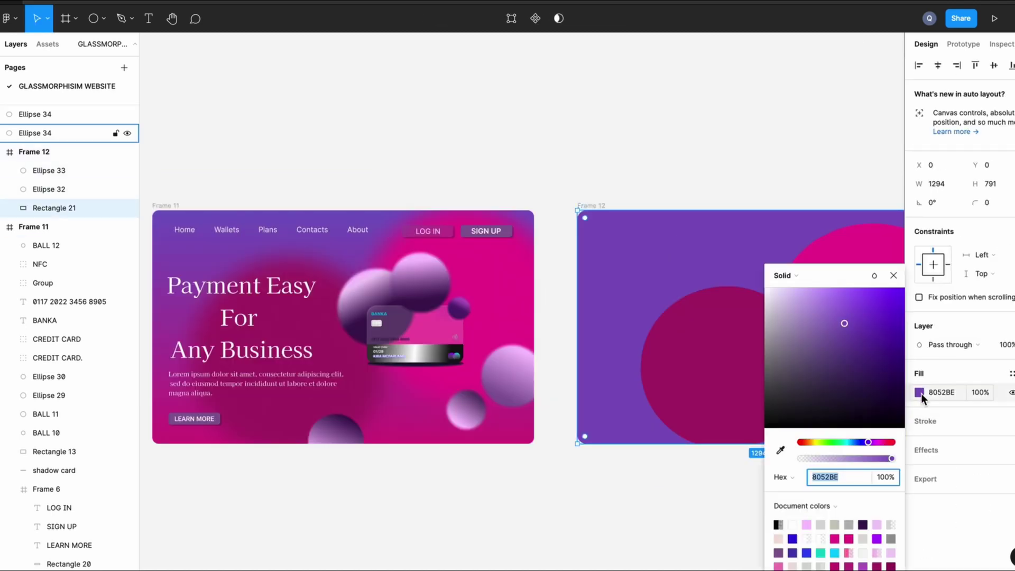
pyautogui.click(796, 276)
pyautogui.click(797, 290)
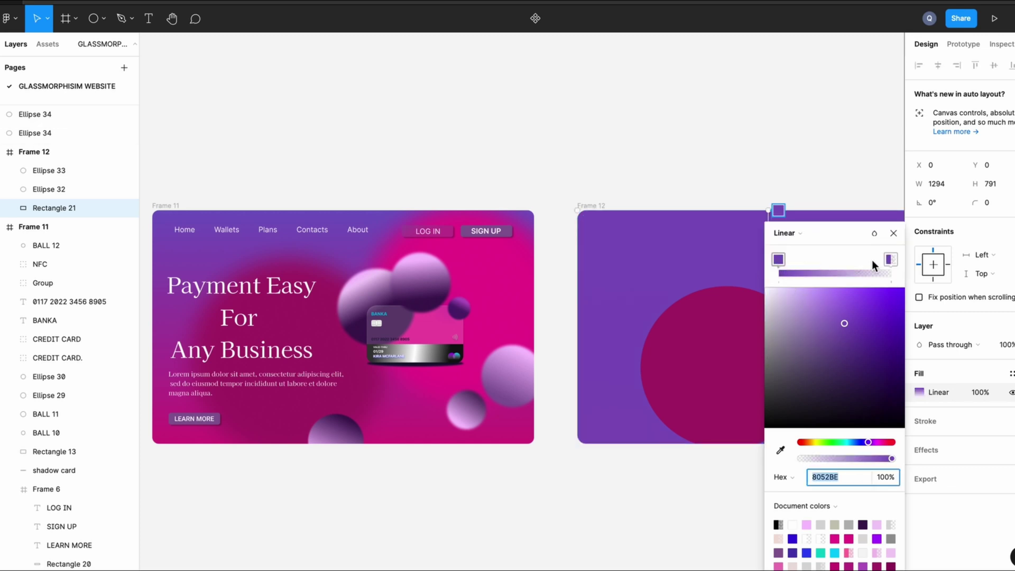
pyautogui.click(890, 260)
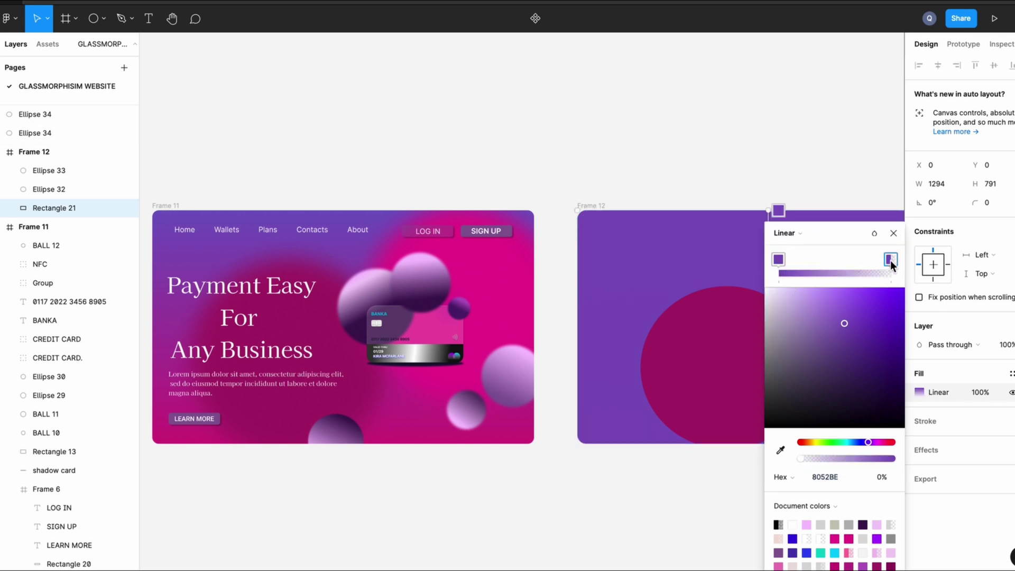
pyautogui.click(781, 449)
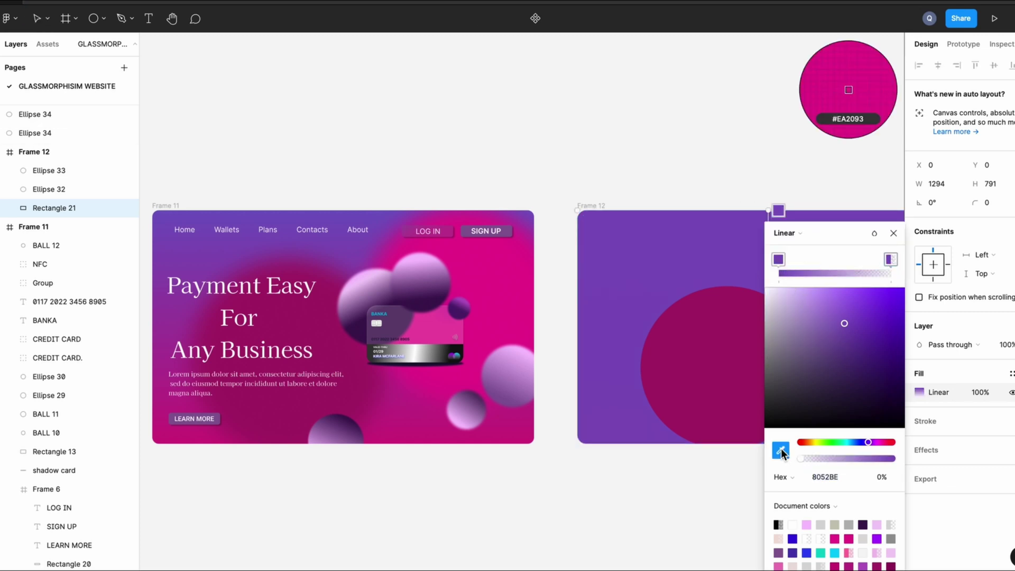
pyautogui.click(169, 435)
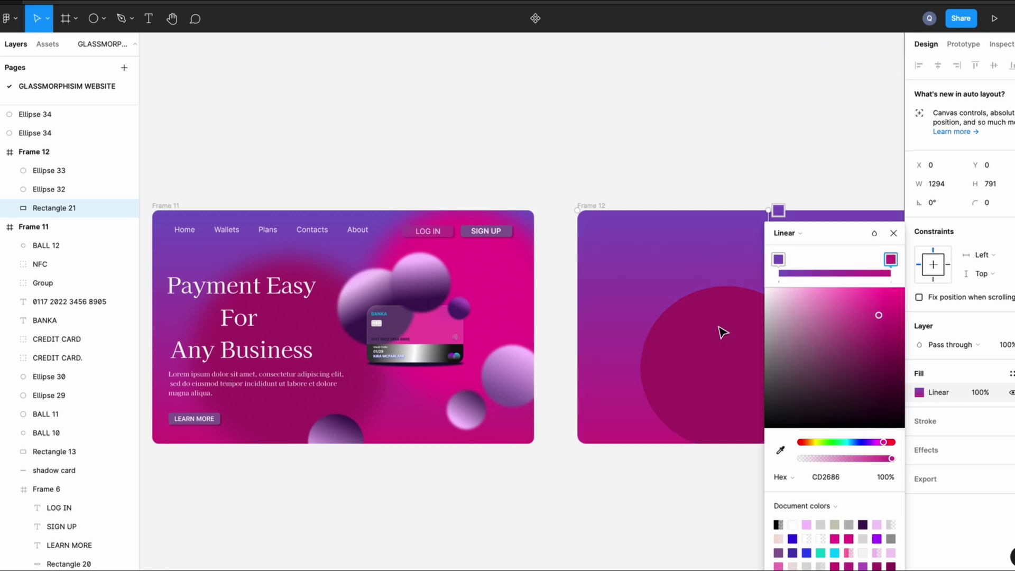
pyautogui.click(894, 234)
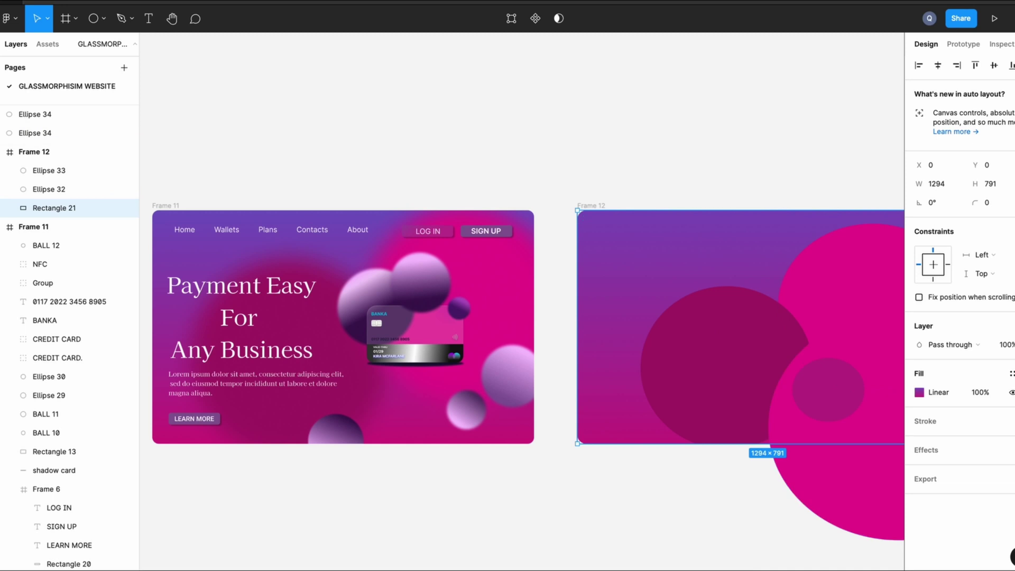
pyautogui.click(698, 504)
# - Select all four ellipses in Frame 12
pyautogui.hscroll(5, 696, 504)
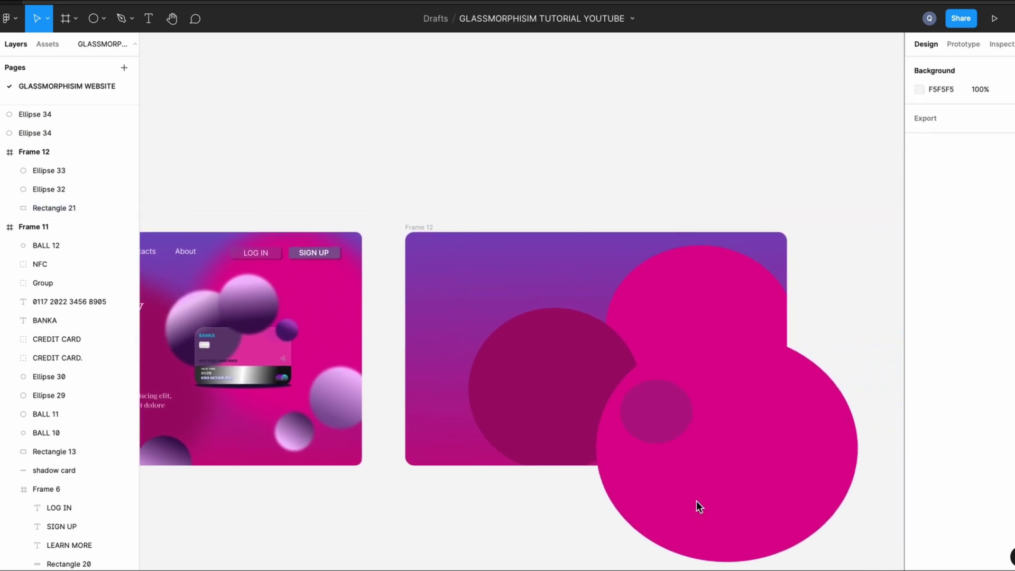
pyautogui.click(695, 304)
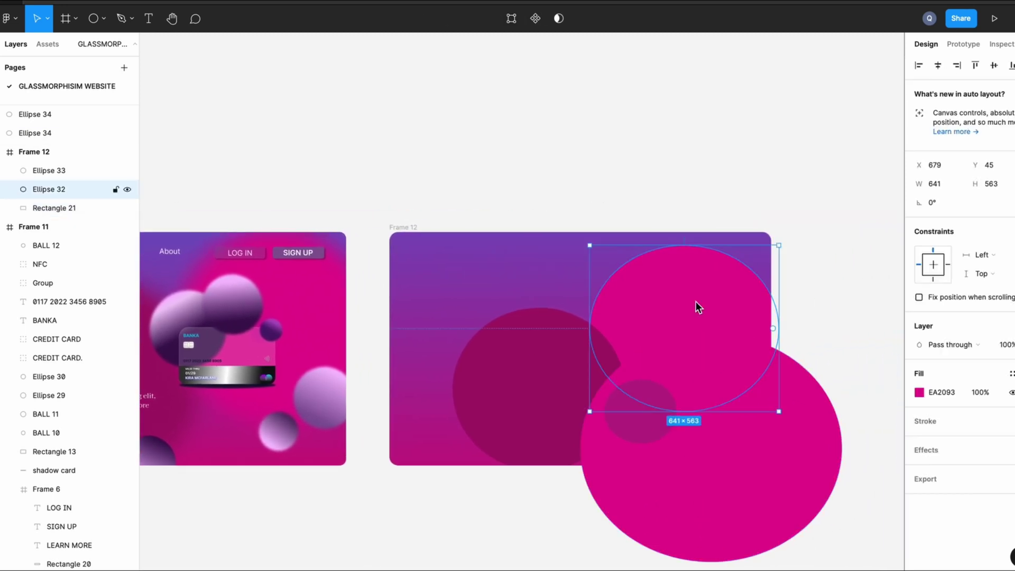
pyautogui.click(706, 447)
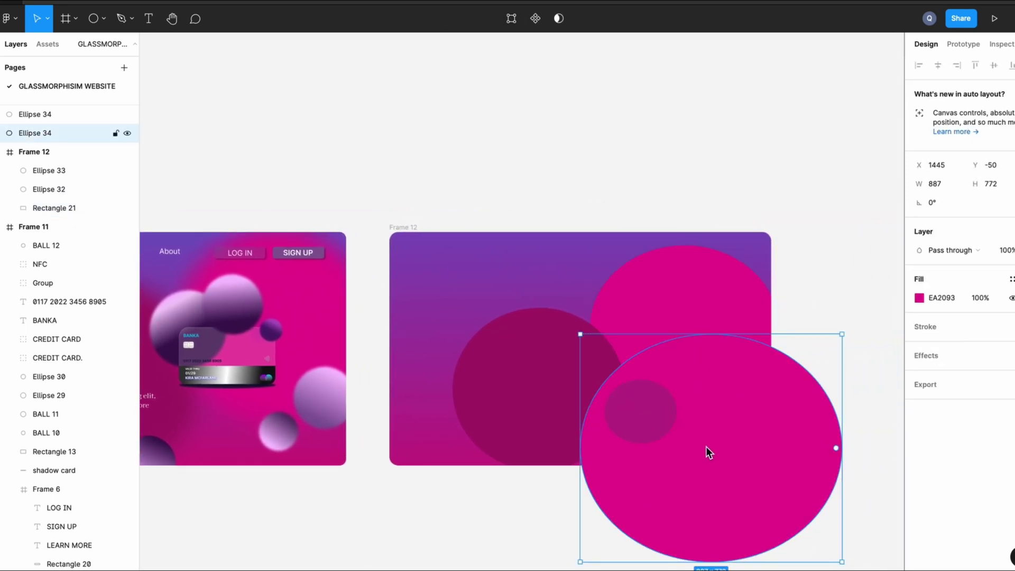
pyautogui.rightClick(632, 411)
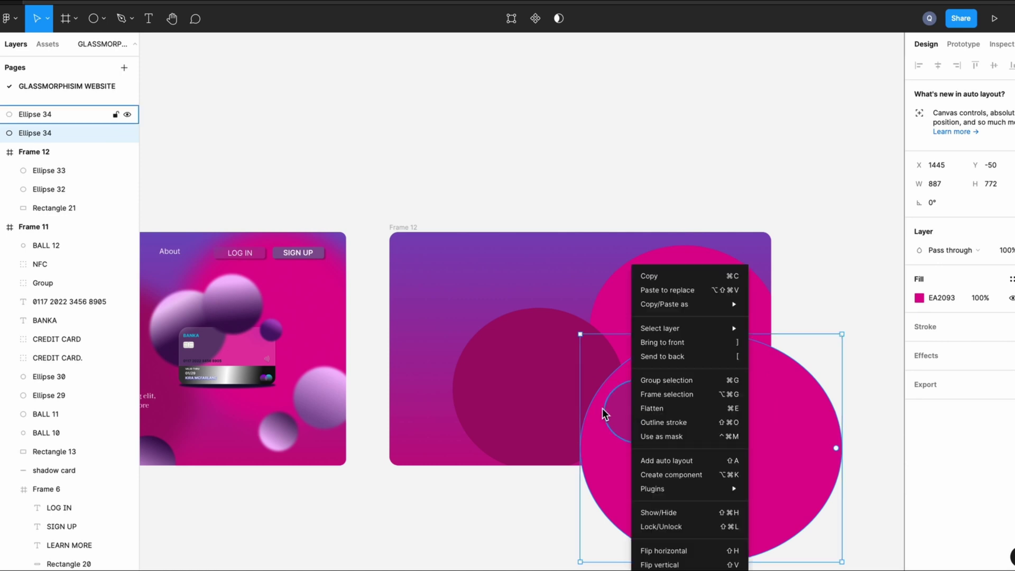
pyautogui.click(550, 381)
pyautogui.keyDown('shift'); pyautogui.click(544, 385); pyautogui.keyUp('shift')
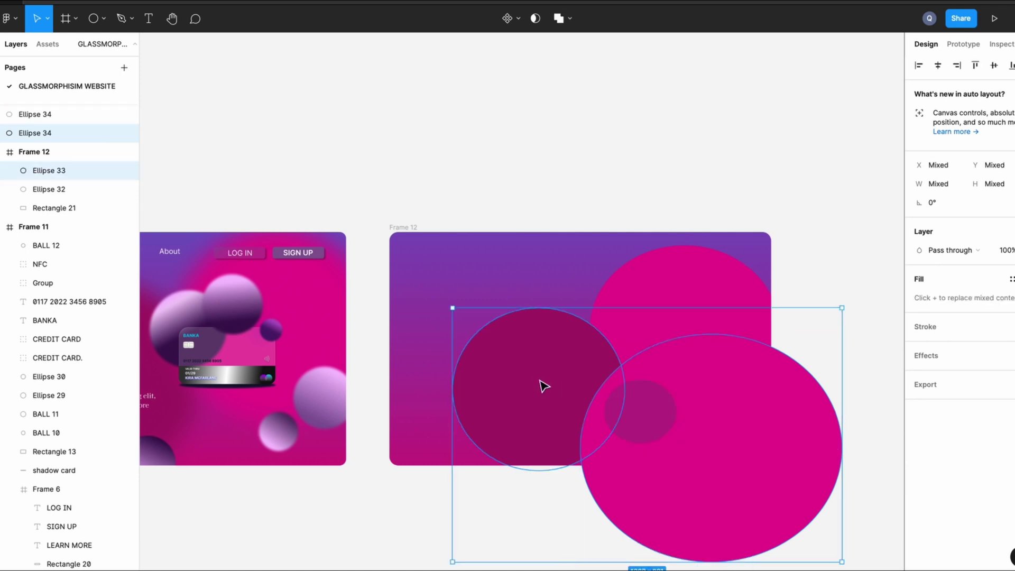
pyautogui.keyDown('shift'); pyautogui.click(646, 414); pyautogui.keyUp('shift')
pyautogui.keyDown('shift'); pyautogui.click(664, 281); pyautogui.keyUp('shift')
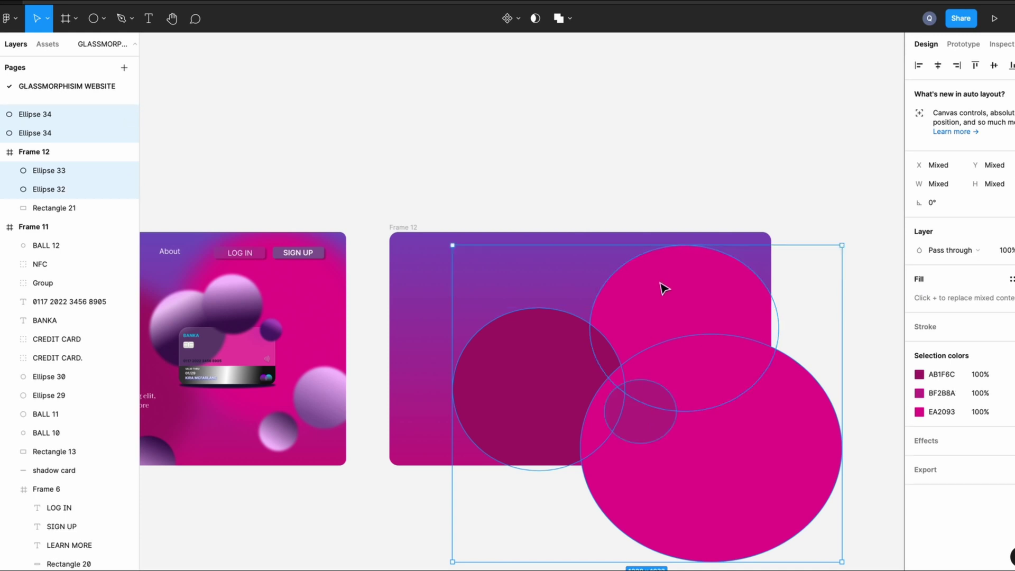
# - Add a Layer blur of 80 to the selected ellipses
pyautogui.click(927, 444)
pyautogui.click(996, 463)
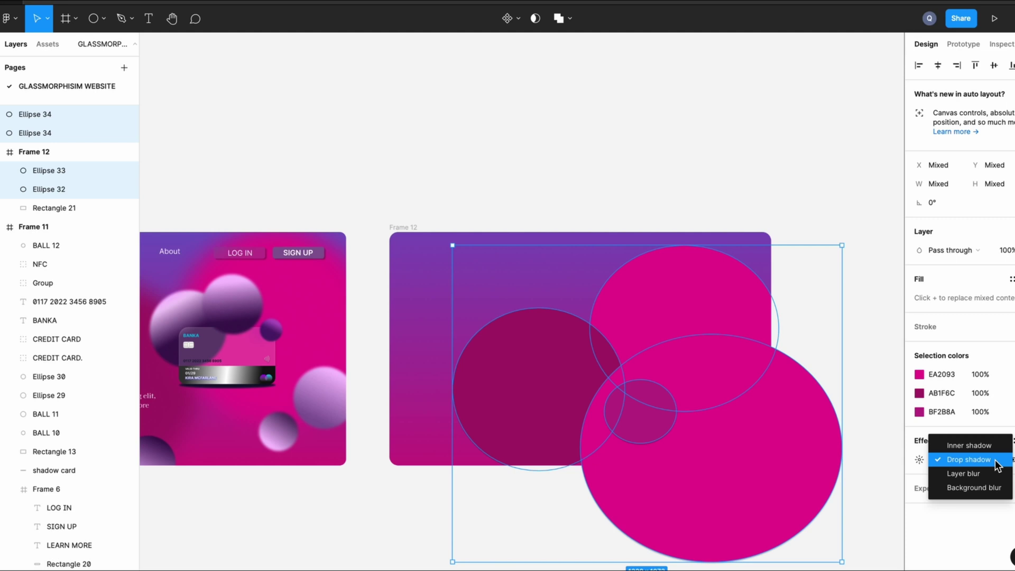
pyautogui.click(997, 472)
pyautogui.click(919, 459)
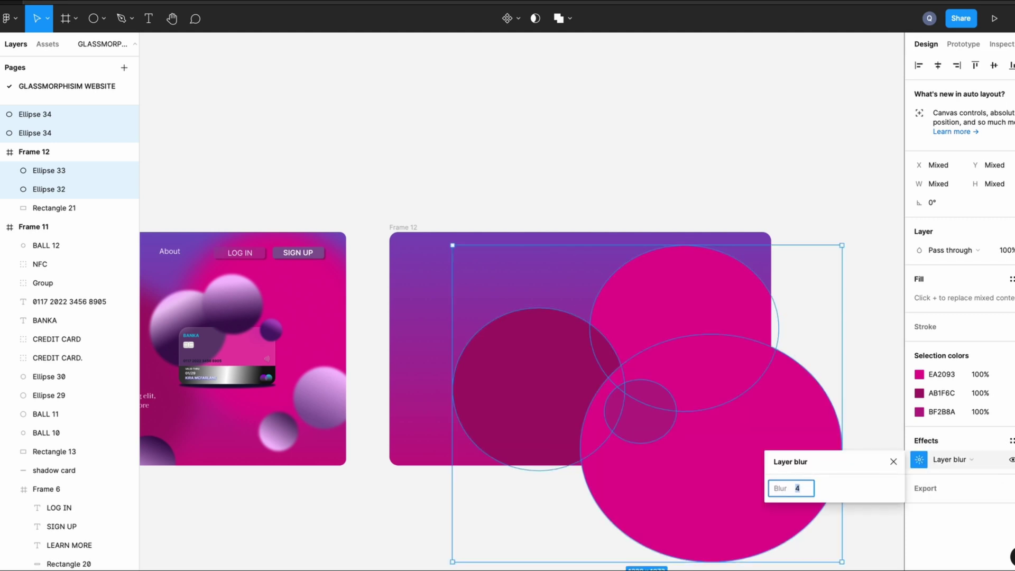
pyautogui.press('Return')
pyautogui.click(1010, 441)
pyautogui.click(991, 443)
# - Add a Background blur as a second effect on the ellipses
pyautogui.click(951, 443)
pyautogui.click(958, 460)
pyautogui.click(968, 490)
pyautogui.click(919, 459)
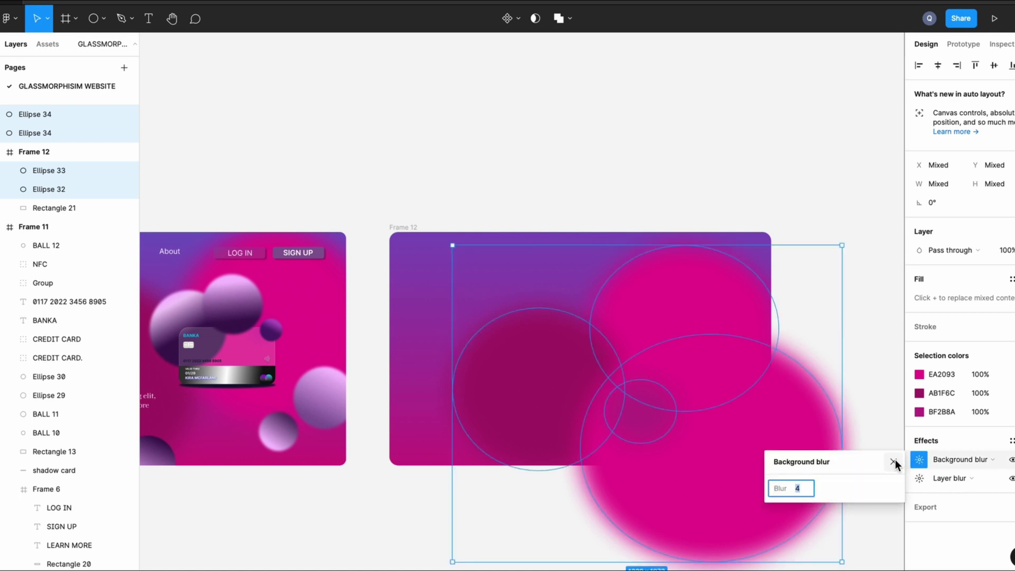
pyautogui.click(856, 308)
# - Enlarge the large lower ellipse from its top-left corner
pyautogui.hscroll(-5, 856, 308)
pyautogui.click(750, 391)
pyautogui.moveTo(744, 382); pyautogui.dragTo(726, 355)
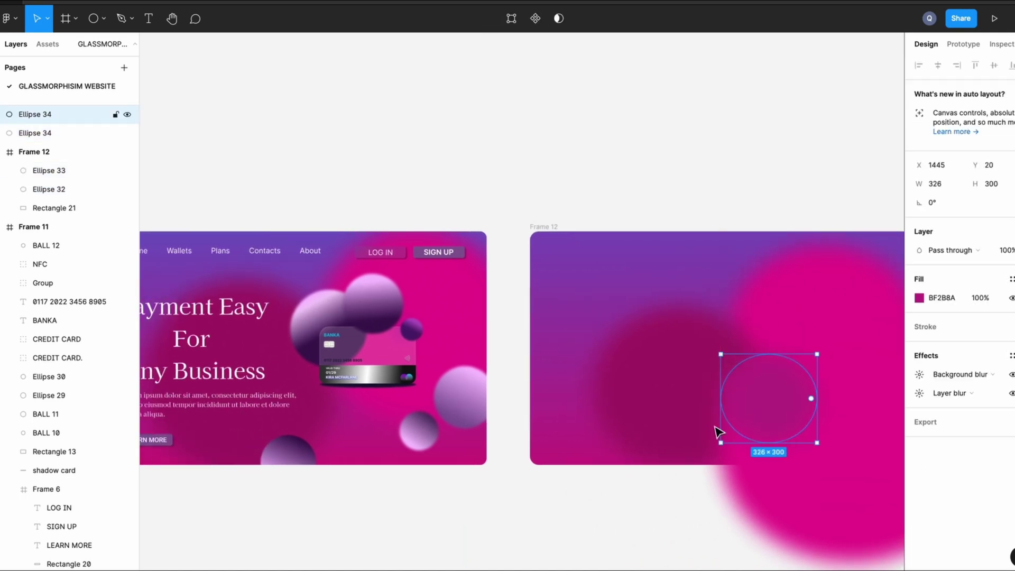
pyautogui.hscroll(1, 804, 423)
pyautogui.press('Escape')
pyautogui.click(804, 423)
pyautogui.press('Escape')
pyautogui.hscroll(-4, 693, 521)
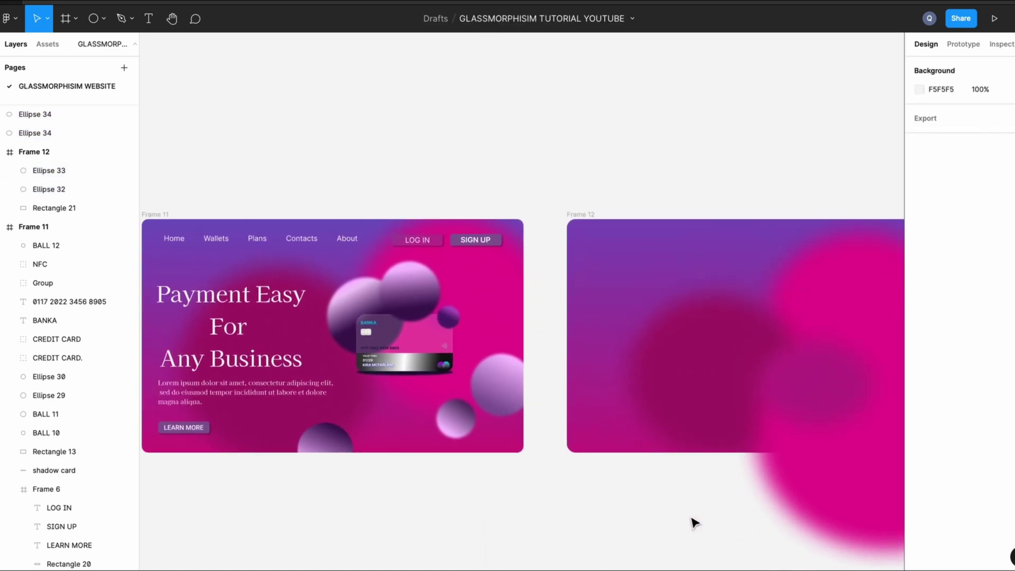
# - Reshape the small ellipse into a flattened bowl by pulling its top point down
pyautogui.hscroll(3, 710, 493)
pyautogui.doubleClick(736, 387)
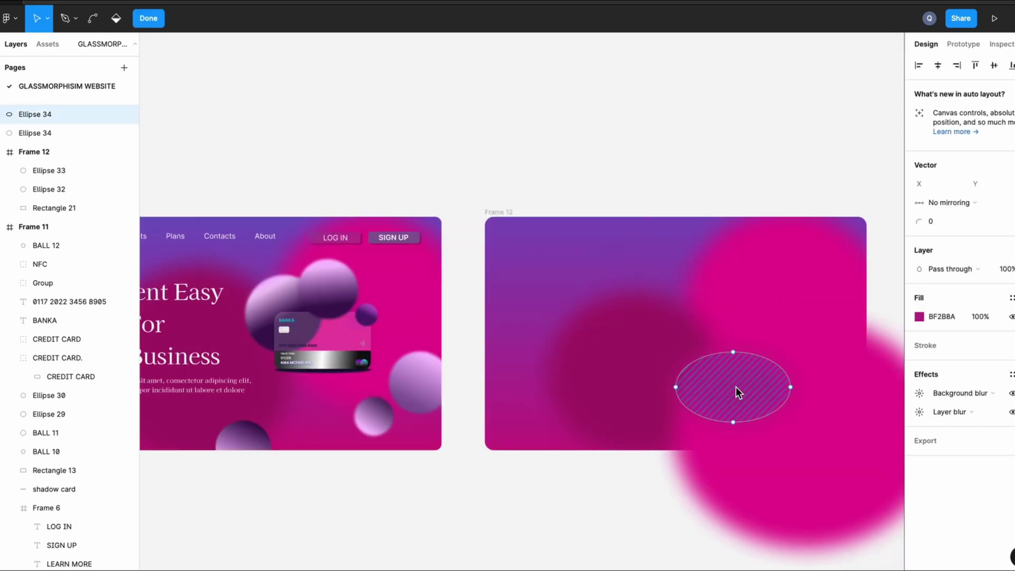
pyautogui.moveTo(736, 356); pyautogui.dragTo(736, 379)
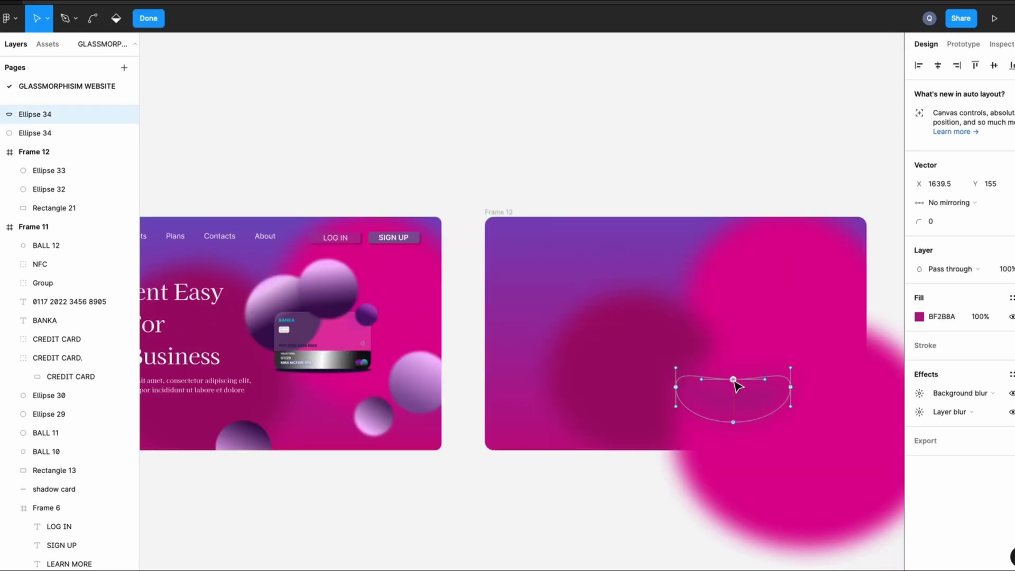
pyautogui.hotkey('ctrl', 'a')
pyautogui.moveTo(719, 413)
pyautogui.mouseDown()
pyautogui.moveTo(719, 391)
pyautogui.moveTo(676, 365)
pyautogui.mouseUp()
pyautogui.click(676, 373)
pyautogui.moveTo(757, 385); pyautogui.dragTo(758, 393)
pyautogui.click(667, 497)
pyautogui.press('Escape')
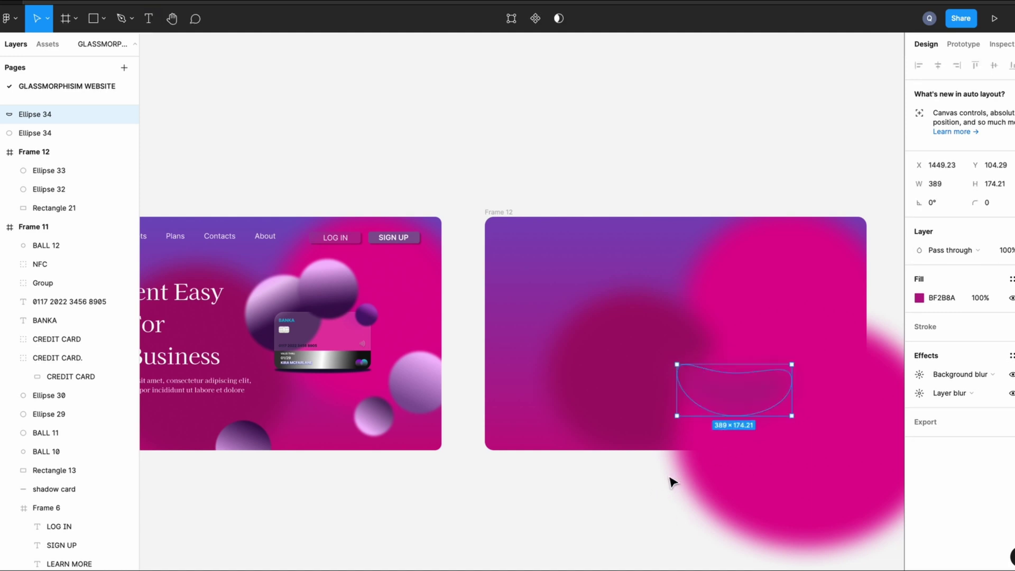
# - Delete the selected ellipse layer and enlarge the dark Ellipse 33 from its top-left corner
pyautogui.press('Delete')
pyautogui.hotkey('ctrl', 'z')
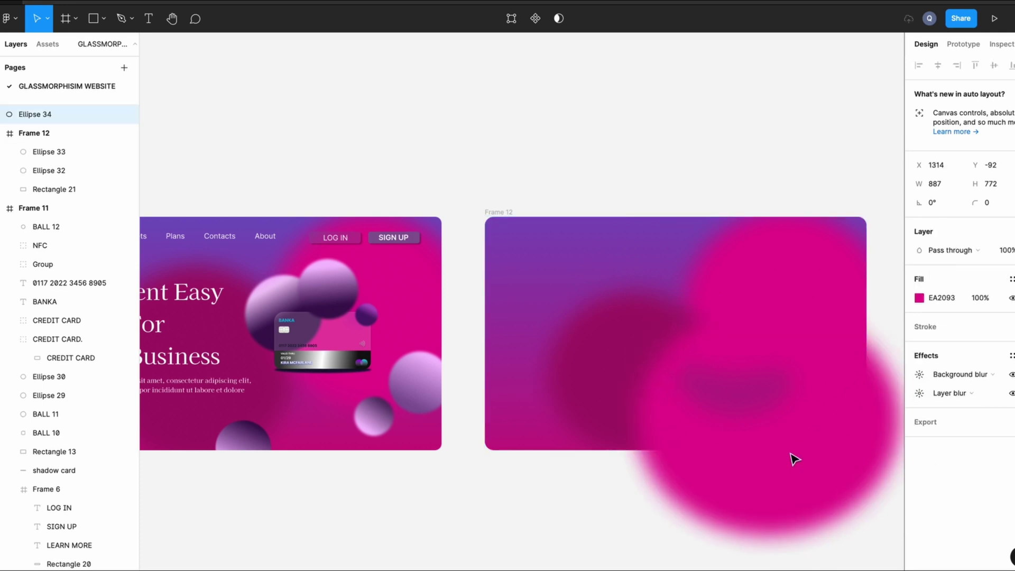
pyautogui.press('Delete')
pyautogui.click(589, 363)
pyautogui.rightClick(591, 367)
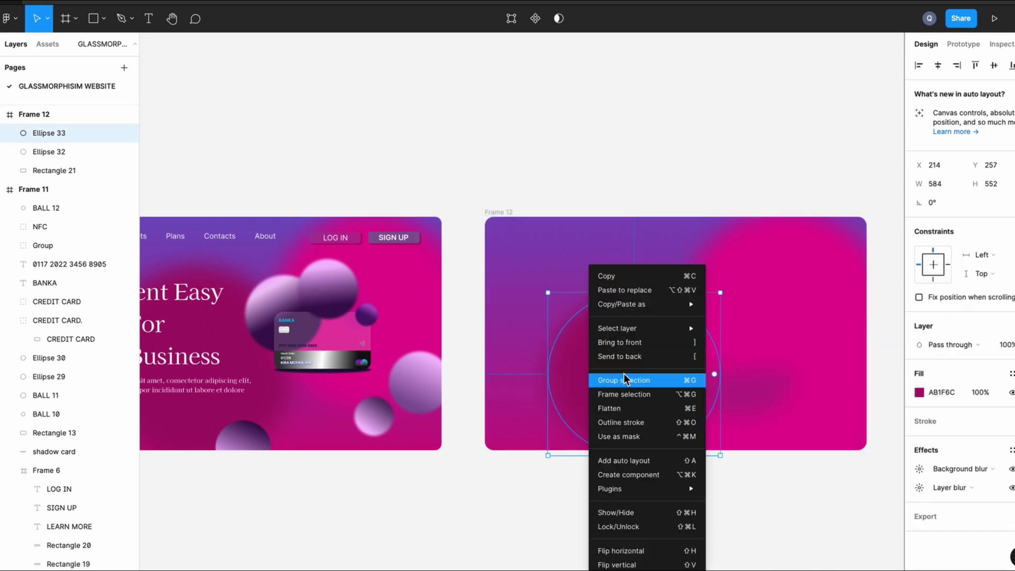
pyautogui.click(623, 299)
pyautogui.moveTo(549, 293); pyautogui.dragTo(523, 262)
pyautogui.click(946, 187)
pyautogui.click(417, 513)
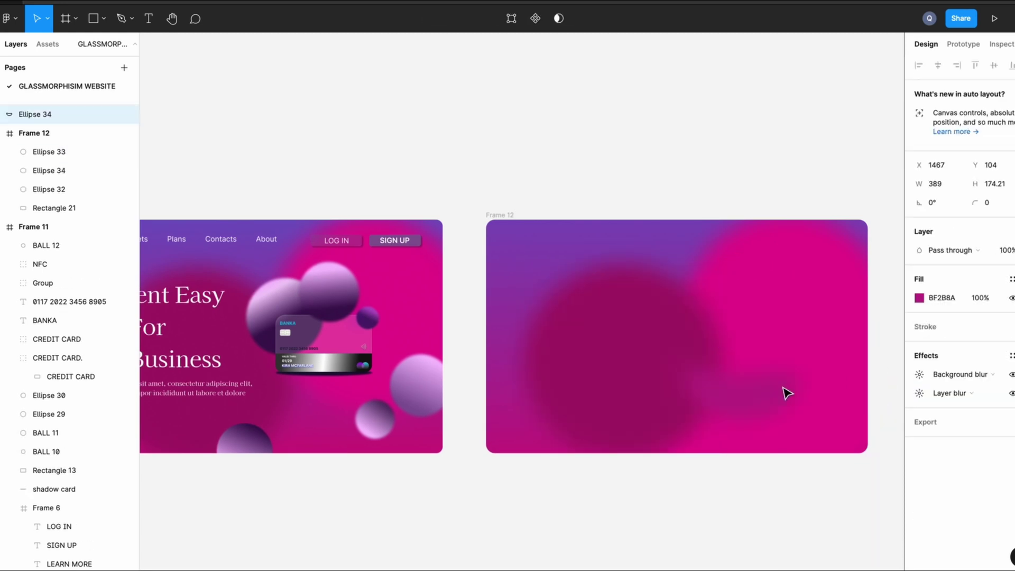
# - Select the reshaped highlight shape in Frame 12
pyautogui.click(698, 363)
pyautogui.click(642, 526)
pyautogui.hscroll(-4, 549, 525)
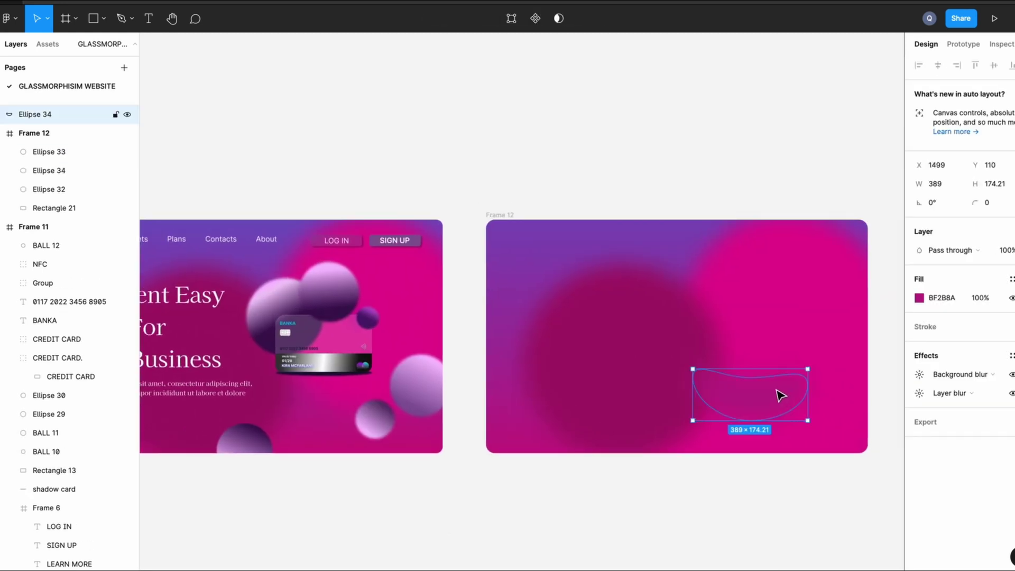
pyautogui.click(641, 526)
pyautogui.hscroll(2, 451, 524)
# - Draw a 327 × 193 rectangle in the middle of Frame 12
pyautogui.press('r')
pyautogui.moveTo(615, 302)
pyautogui.mouseDown()
pyautogui.moveTo(763, 363)
pyautogui.moveTo(743, 368)
pyautogui.mouseUp()
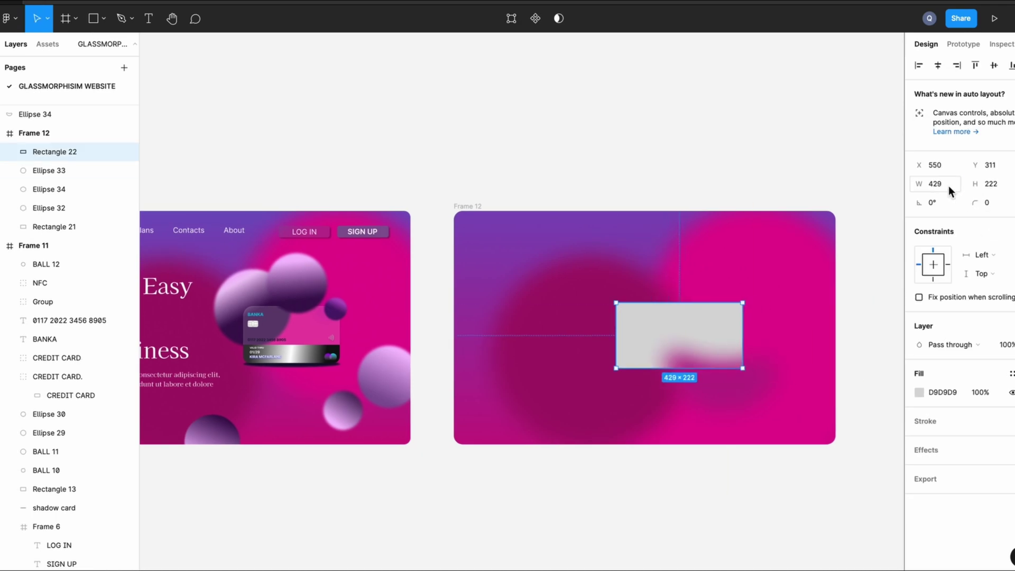
pyautogui.click(949, 186)
pyautogui.write('327')
pyautogui.press('Tab')
pyautogui.write('193')
pyautogui.press('Return')
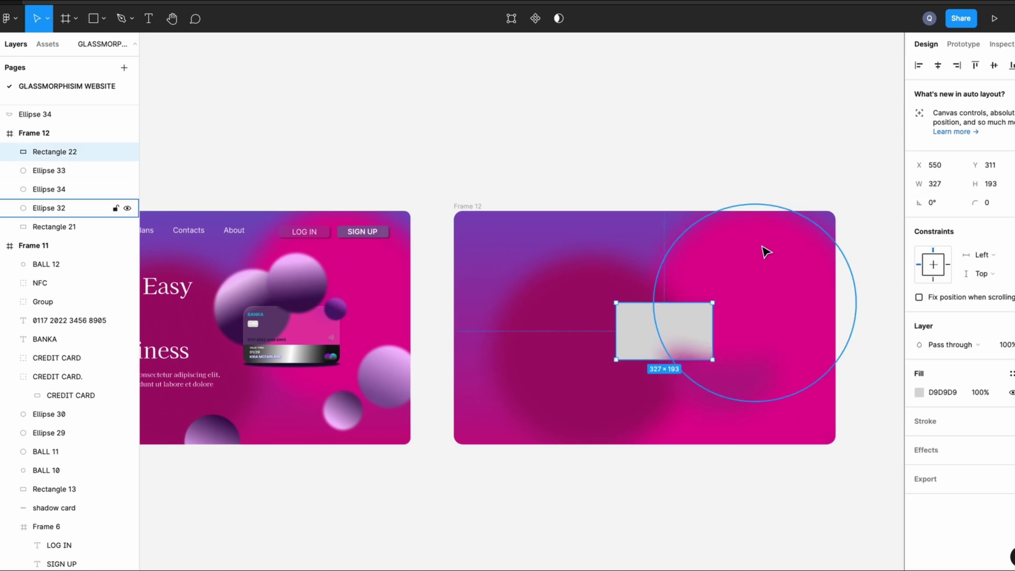
# - Change the rectangle's fill to a diagonal radial gradient with both stops white
pyautogui.click(918, 391)
pyautogui.click(813, 275)
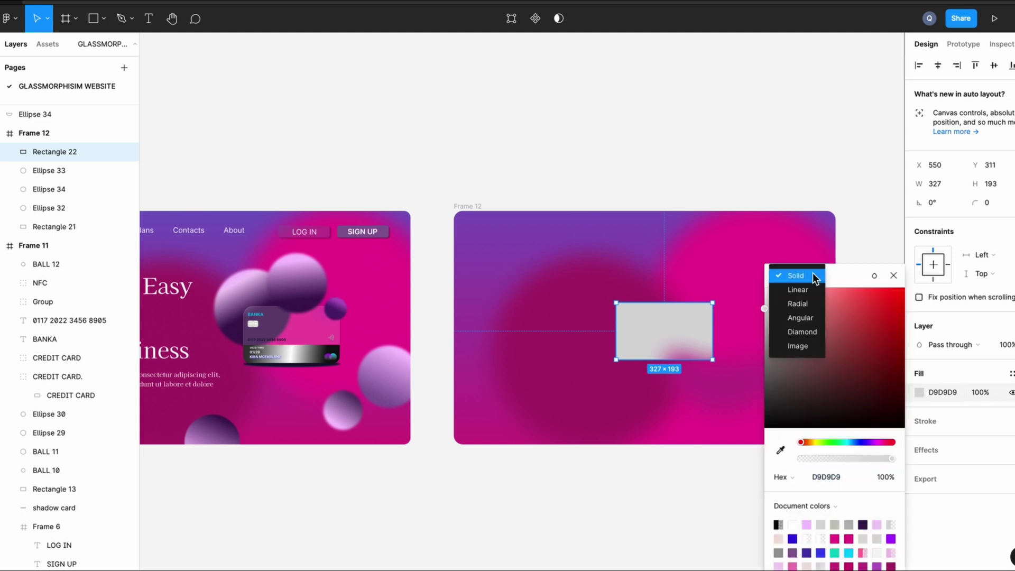
pyautogui.click(809, 303)
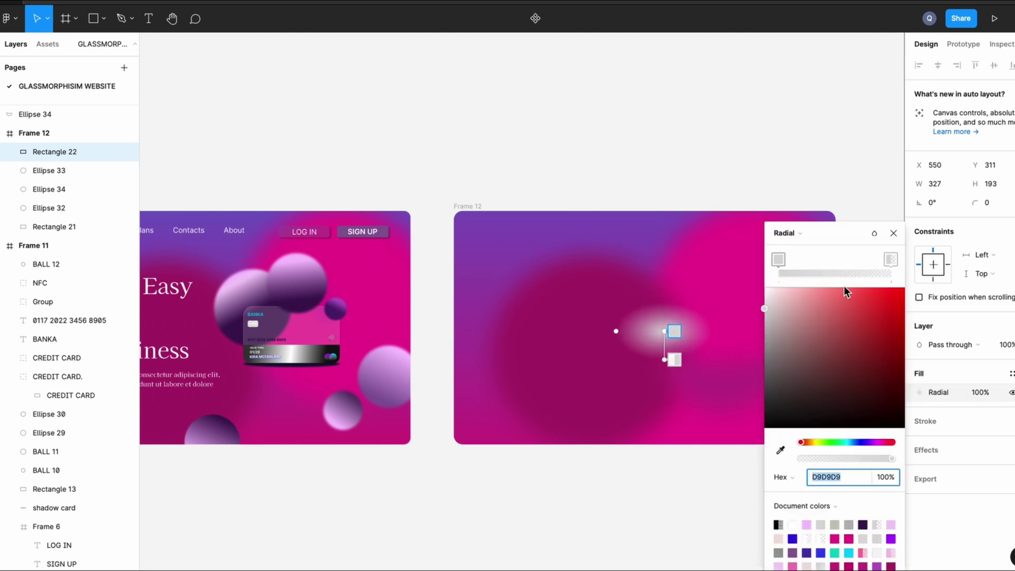
pyautogui.click(777, 260)
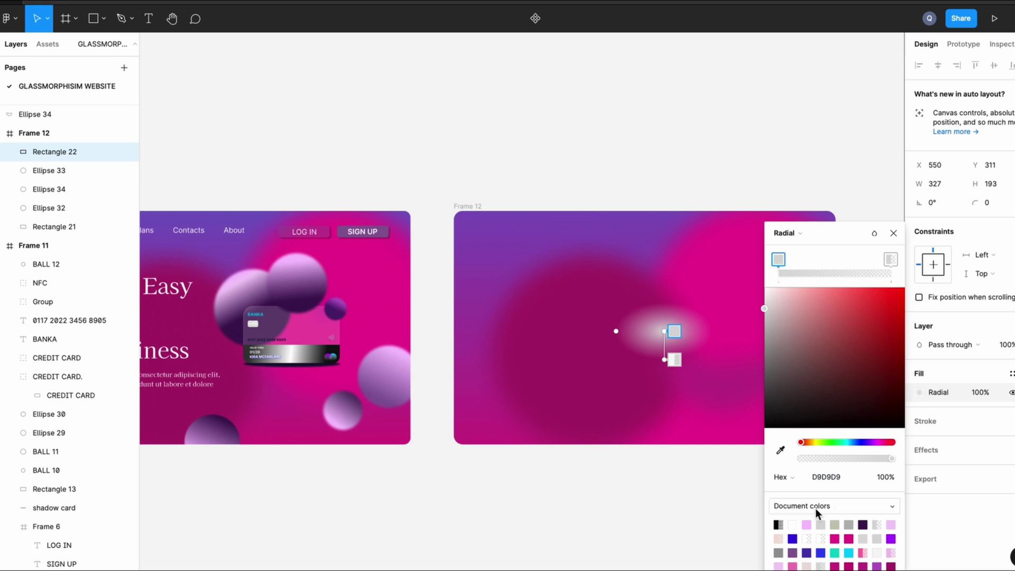
pyautogui.click(792, 524)
pyautogui.click(891, 259)
pyautogui.click(792, 524)
pyautogui.moveTo(663, 331); pyautogui.dragTo(623, 306)
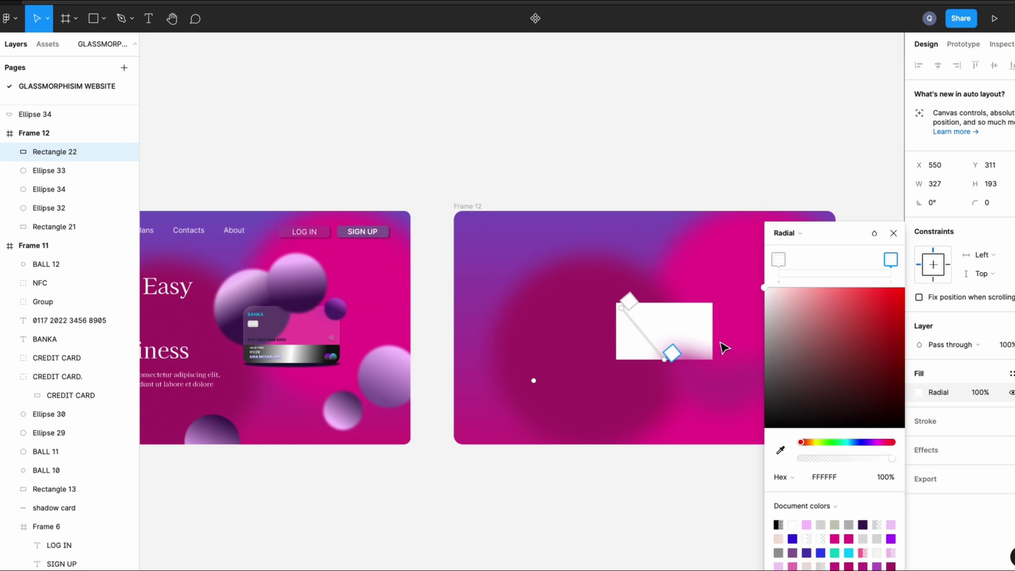
# - Set the gradient stop opacities to 10% and 70%, and the overall fill opacity to 70%
pyautogui.click(884, 476)
pyautogui.write('10')
pyautogui.press('Return')
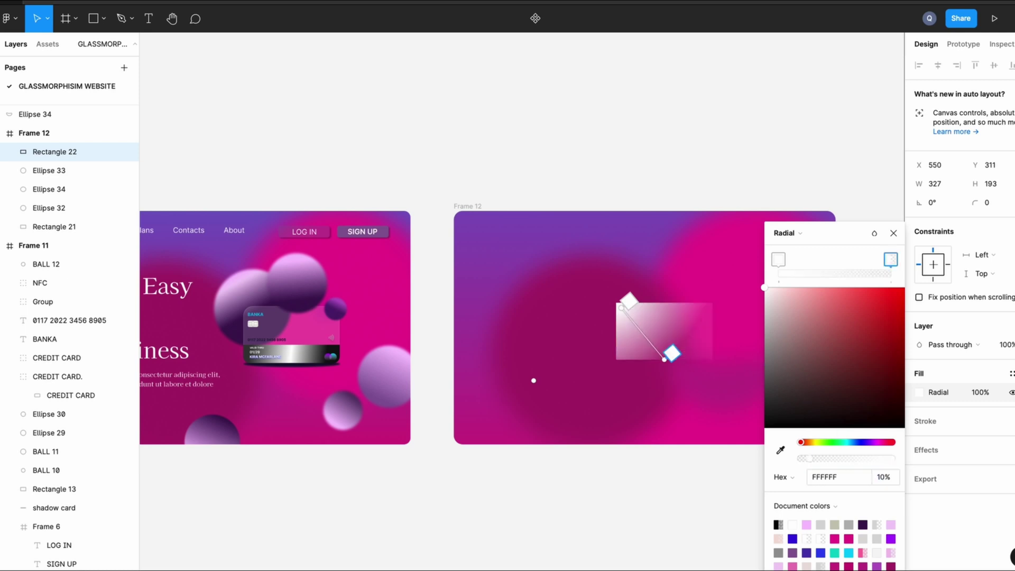
pyautogui.click(778, 259)
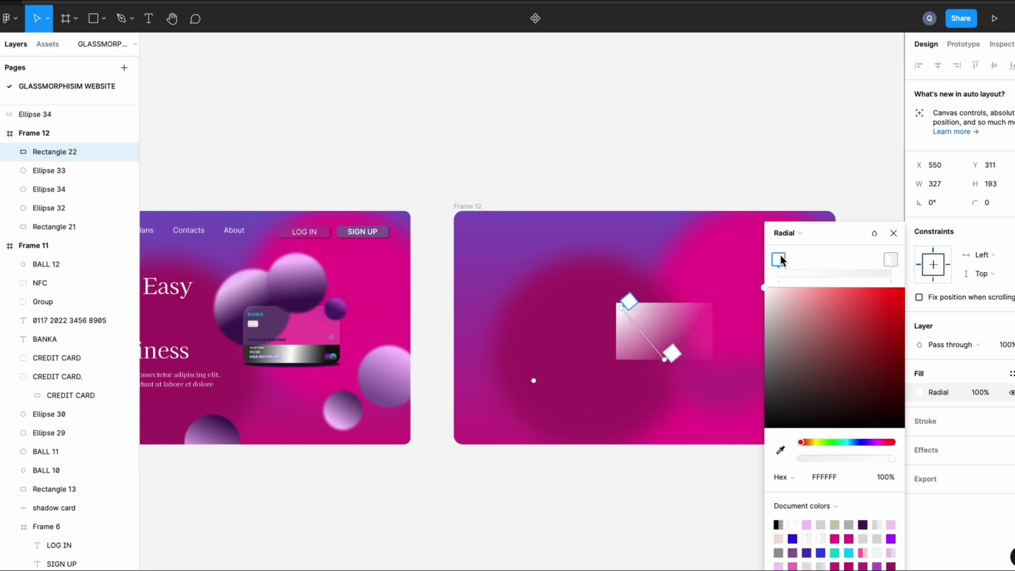
pyautogui.click(883, 476)
pyautogui.write('70')
pyautogui.press('Return')
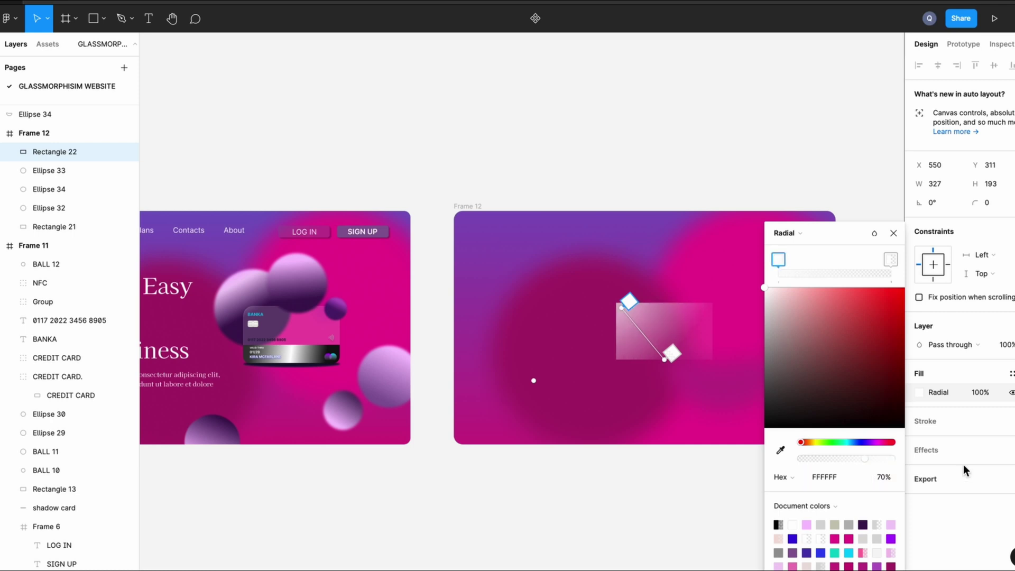
pyautogui.click(894, 233)
pyautogui.click(985, 390)
pyautogui.write('70')
pyautogui.press('Return')
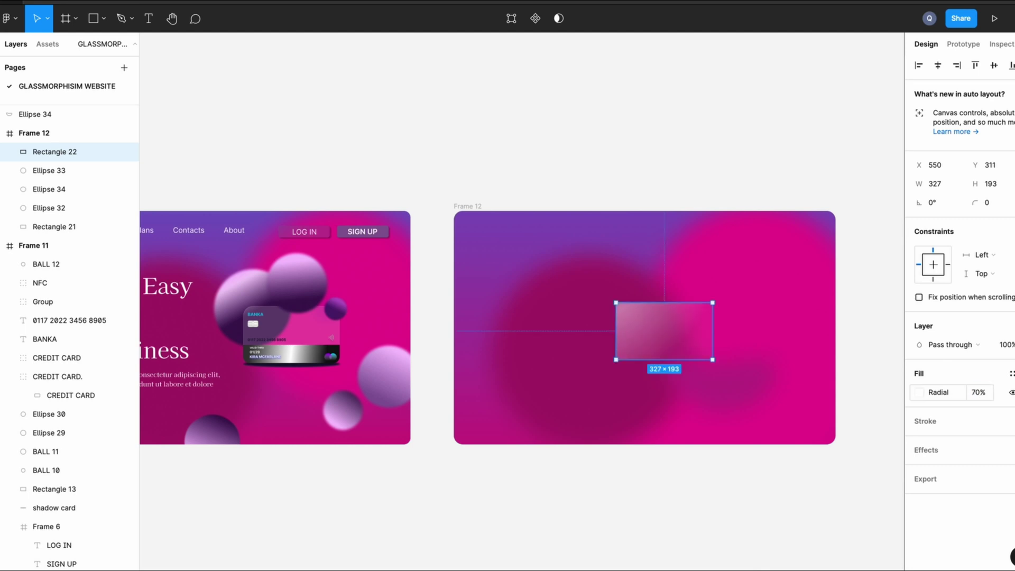
# - Round the card rectangle's corners and add a stroke to it
pyautogui.click(305, 322)
pyautogui.click(664, 331)
pyautogui.click(986, 202)
pyautogui.write('20')
pyautogui.press('Return')
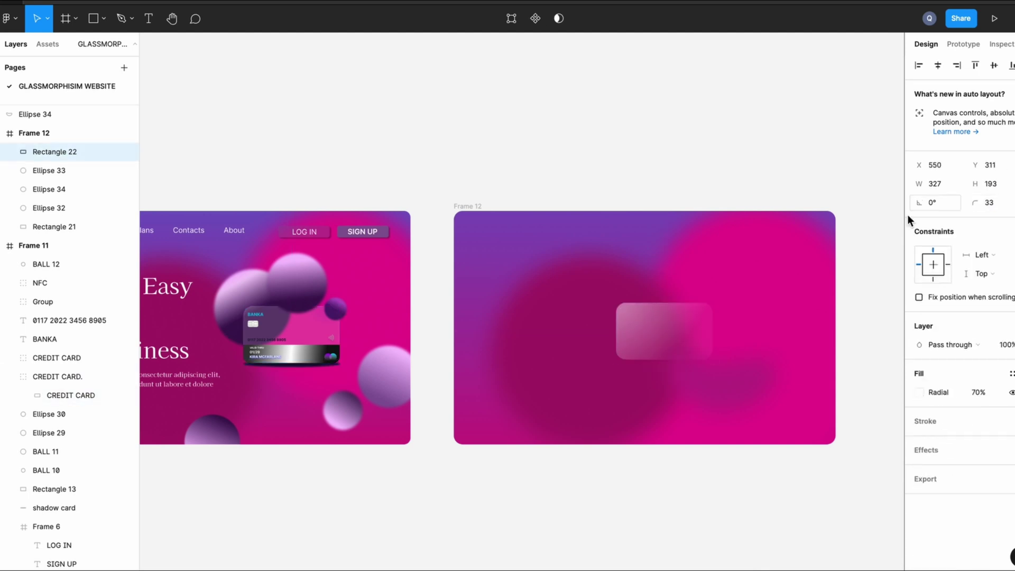
pyautogui.click(899, 221)
pyautogui.click(682, 317)
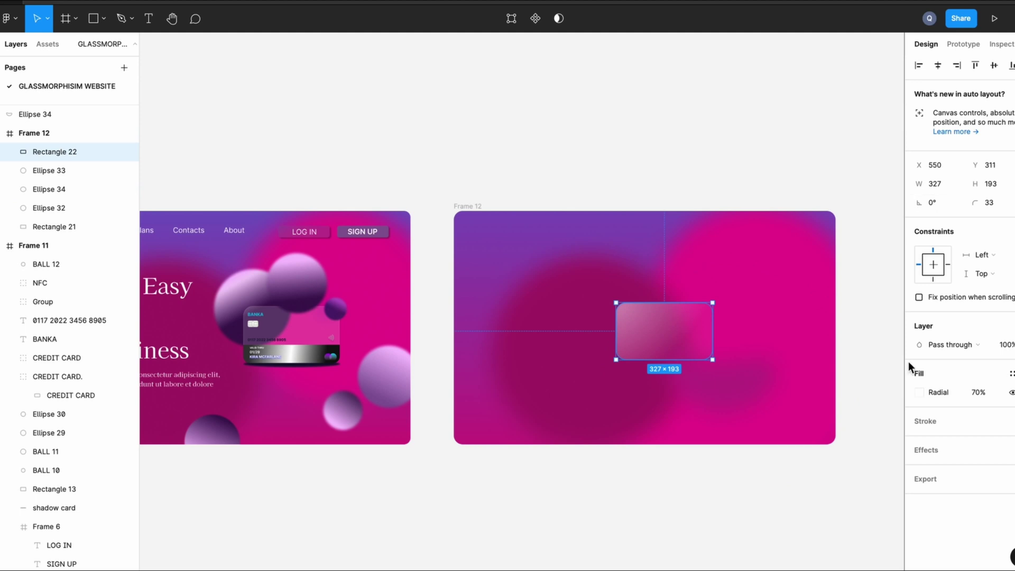
pyautogui.click(925, 419)
# - Give the card a background blur of 66 and add a drop shadow
pyautogui.click(937, 483)
pyautogui.click(951, 506)
pyautogui.click(960, 532)
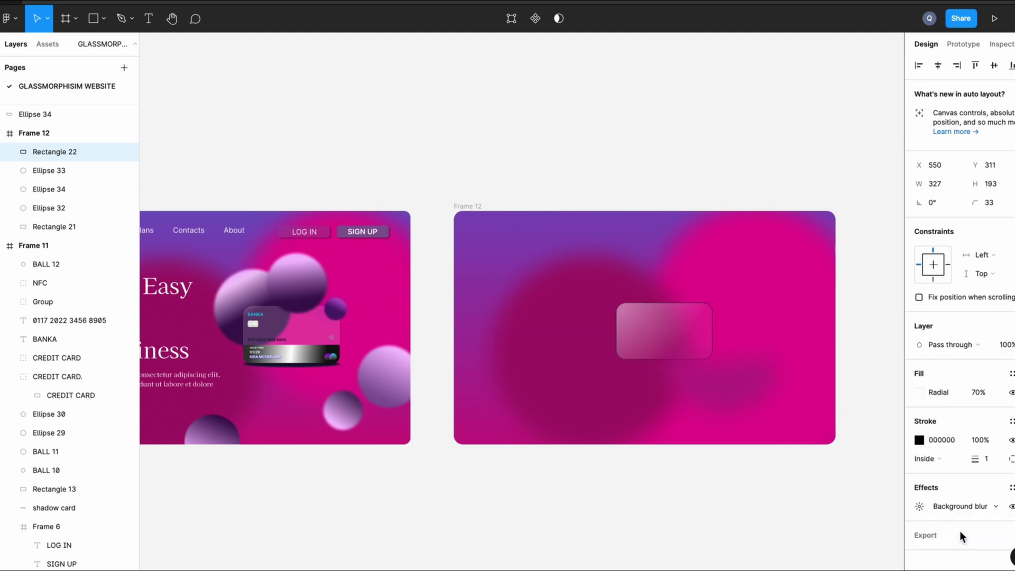
pyautogui.click(919, 506)
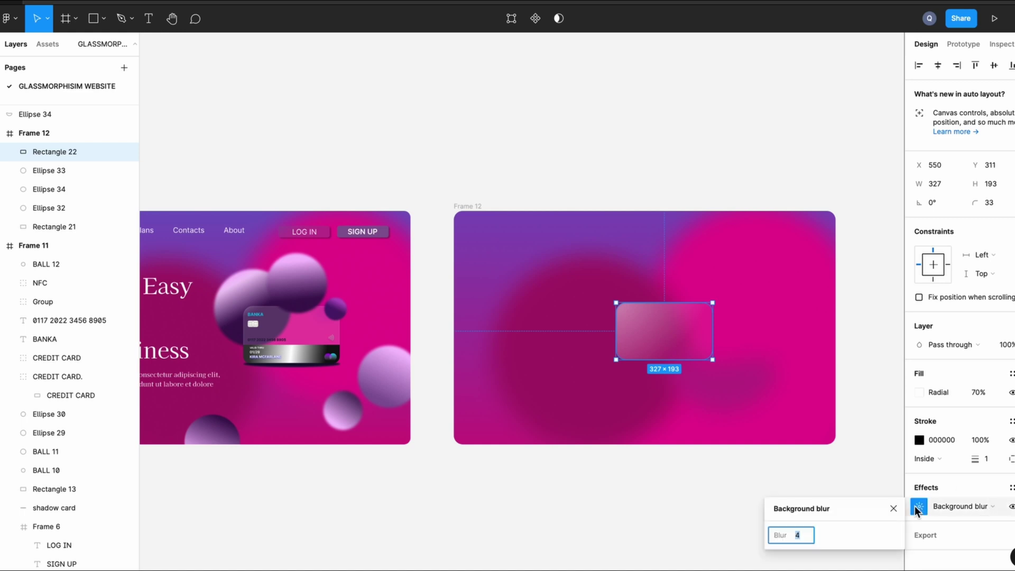
pyautogui.write('66')
pyautogui.press('Return')
pyautogui.click(1014, 487)
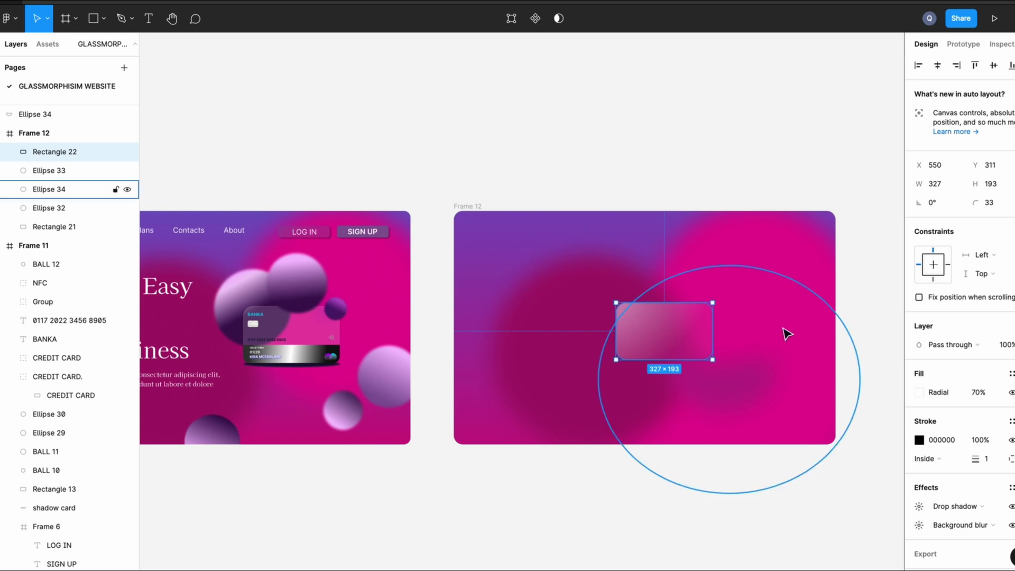
# - Move the card up and to the right within the frame
pyautogui.press('Up')
pyautogui.press('Up')
pyautogui.press('Up')
pyautogui.press('Up')
pyautogui.press('Up')
pyautogui.press('Up')
pyautogui.press('Up')
pyautogui.press('Up')
pyautogui.press('Up')
pyautogui.press('Up')
pyautogui.press('Up')
pyautogui.press('Up')
pyautogui.press('Up')
pyautogui.press('Up')
pyautogui.press('Up')
pyautogui.press('Up')
pyautogui.press('Up')
pyautogui.press('Up')
pyautogui.press('Up')
pyautogui.press('Up')
pyautogui.press('Up')
pyautogui.press('Up')
pyautogui.press('Up')
pyautogui.press('Up')
pyautogui.press('Up')
pyautogui.press('Up')
pyautogui.press('Up')
pyautogui.press('Up')
pyautogui.press('Up')
pyautogui.press('Up')
pyautogui.press('Up')
pyautogui.press('Up')
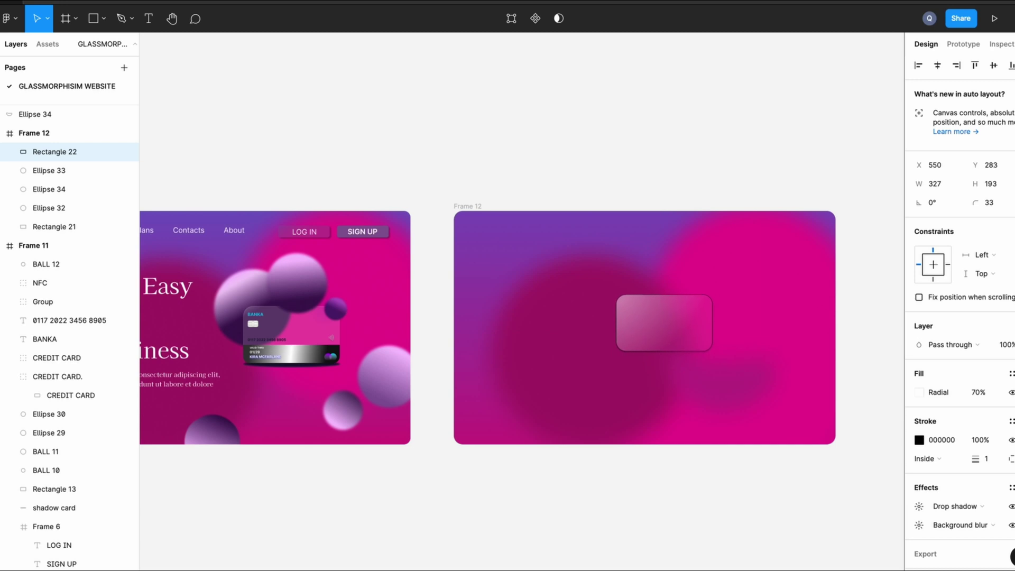
pyautogui.moveTo(655, 319); pyautogui.dragTo(678, 322)
pyautogui.click(643, 145)
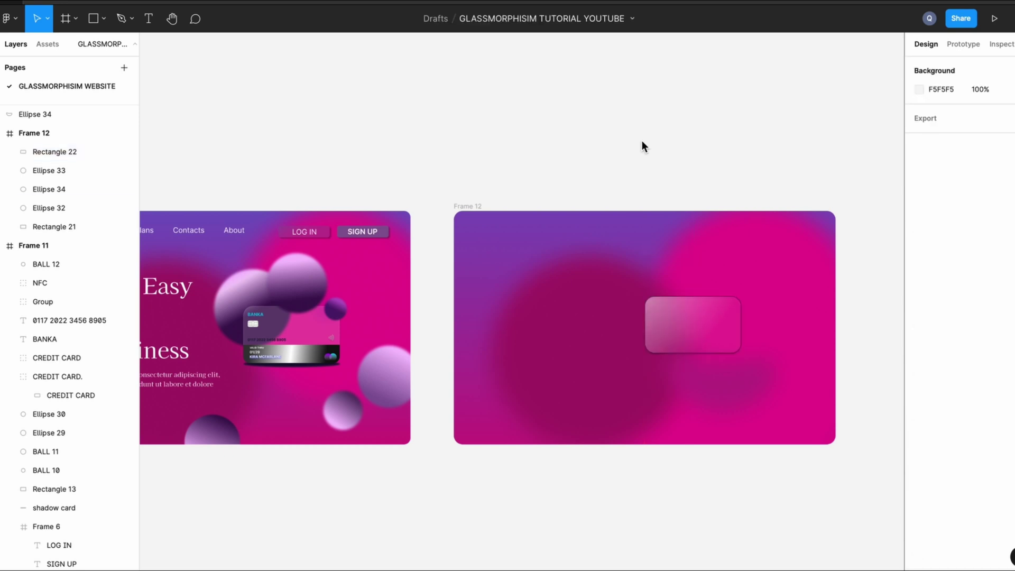
# - Make the card's outline white (FFFFFF)
pyautogui.scroll(1, 644, 141)
pyautogui.click(746, 343)
pyautogui.click(918, 440)
pyautogui.click(792, 524)
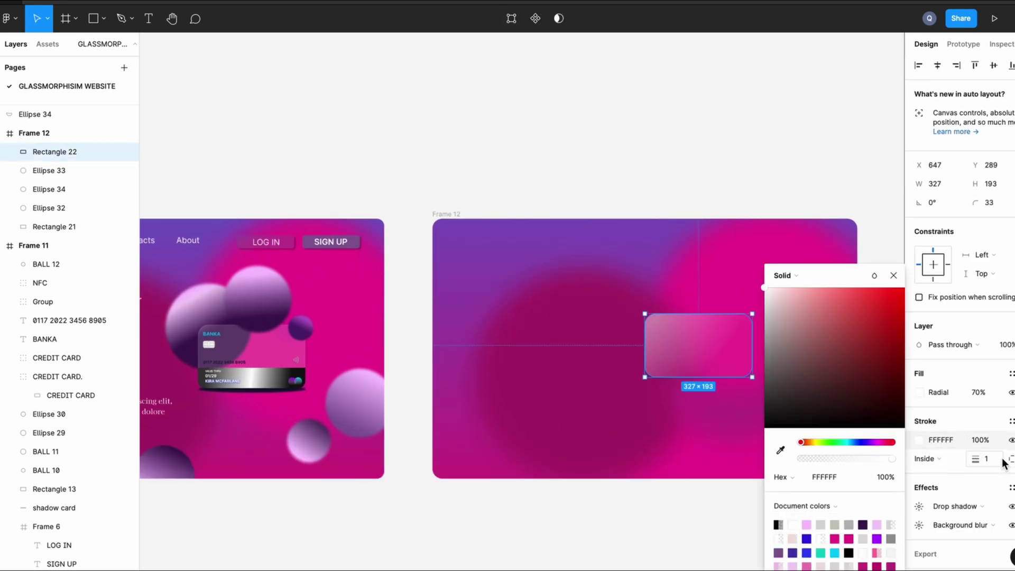
pyautogui.click(946, 439)
pyautogui.click(247, 97)
# - Draw a rectangular strip across the lower part of the card
pyautogui.click(104, 18)
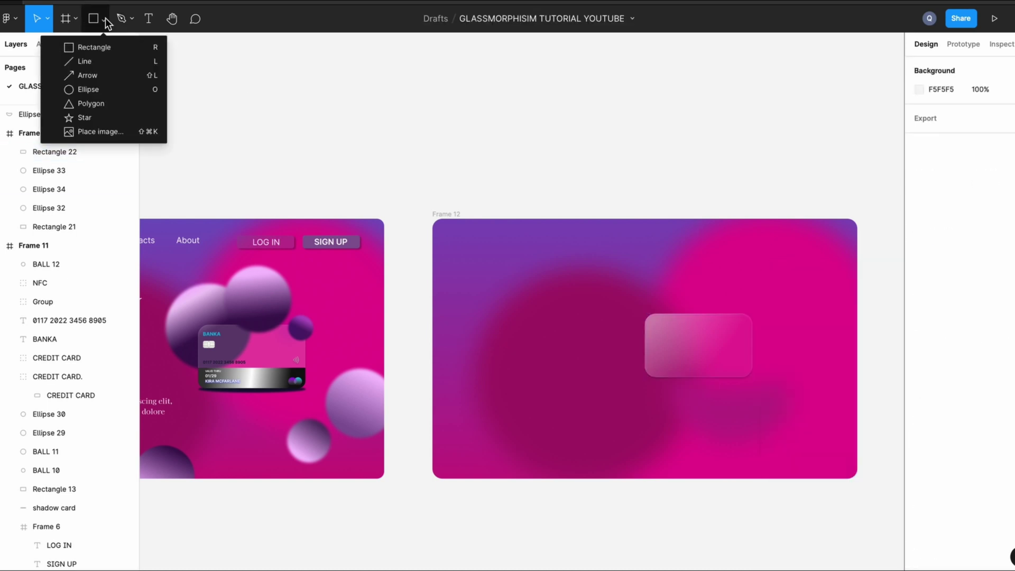
pyautogui.click(91, 46)
pyautogui.moveTo(647, 359); pyautogui.dragTo(751, 377)
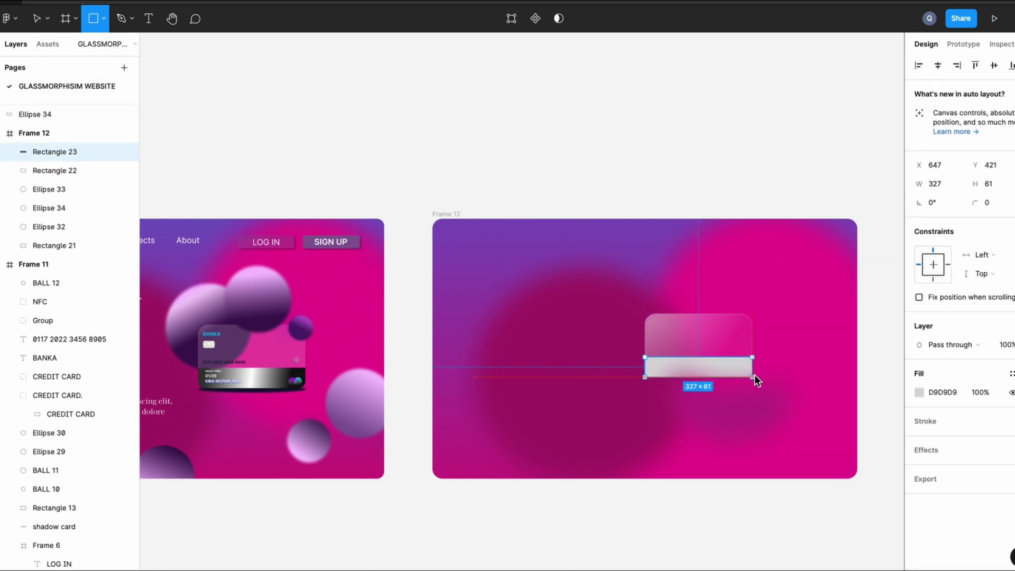
pyautogui.click(661, 530)
pyautogui.scroll(5, 661, 531)
pyautogui.hscroll(5, 740, 507)
pyautogui.scroll(3, 675, 430)
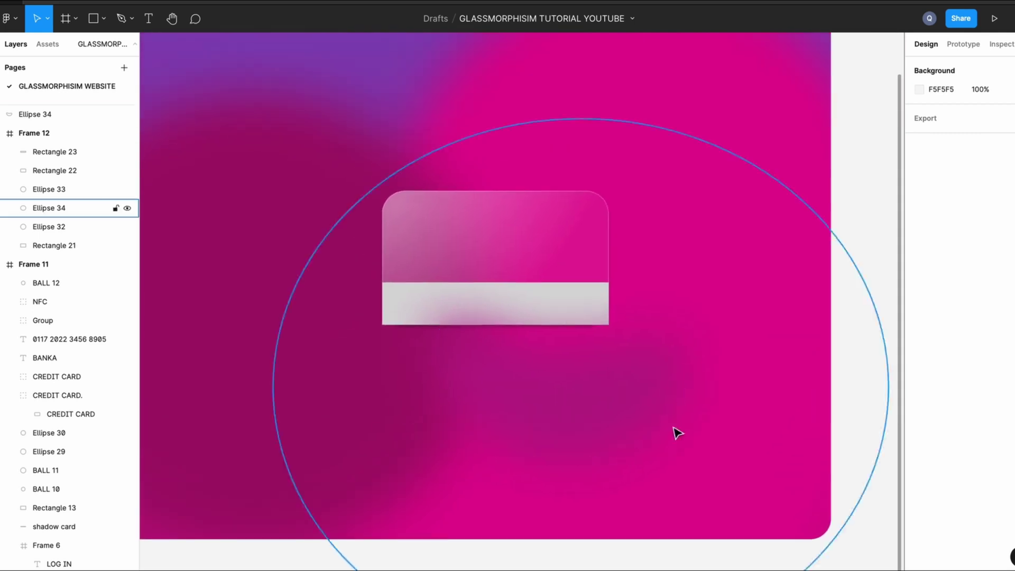
pyautogui.click(543, 299)
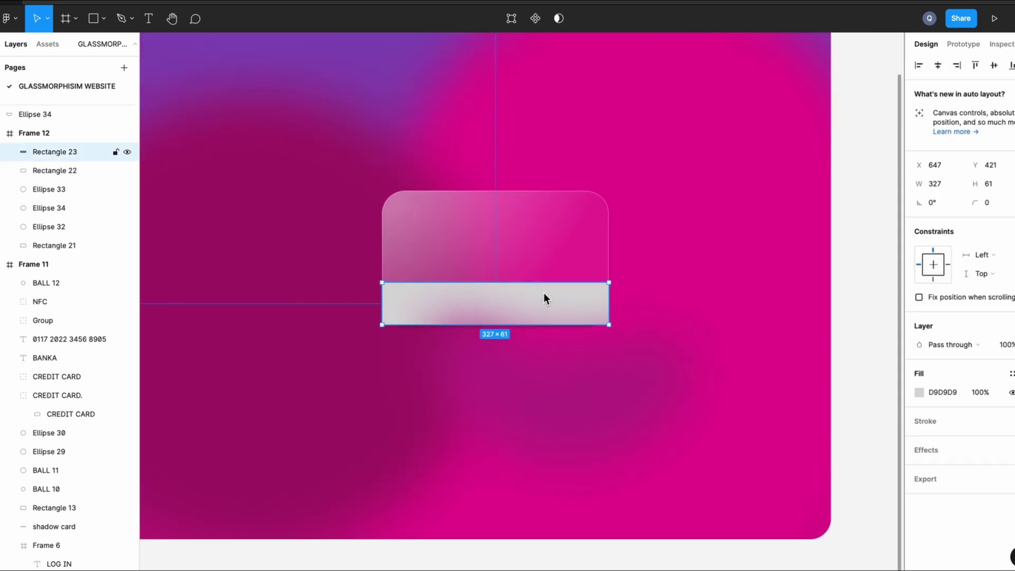
# - Round the strip's bottom-left and bottom-right corners to 33
pyautogui.doubleClick(561, 317)
pyautogui.moveTo(608, 325); pyautogui.dragTo(607, 327)
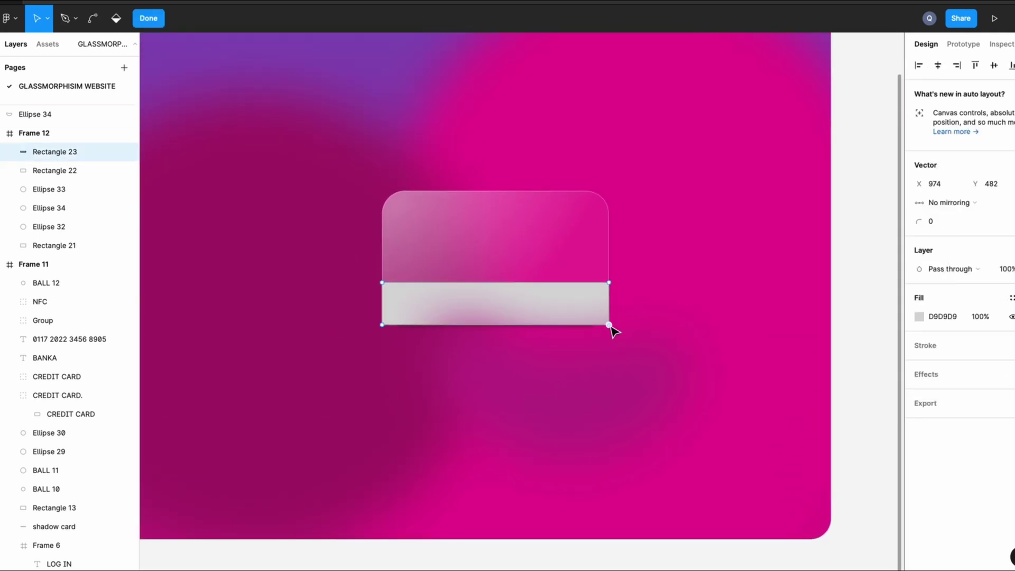
pyautogui.press('Return')
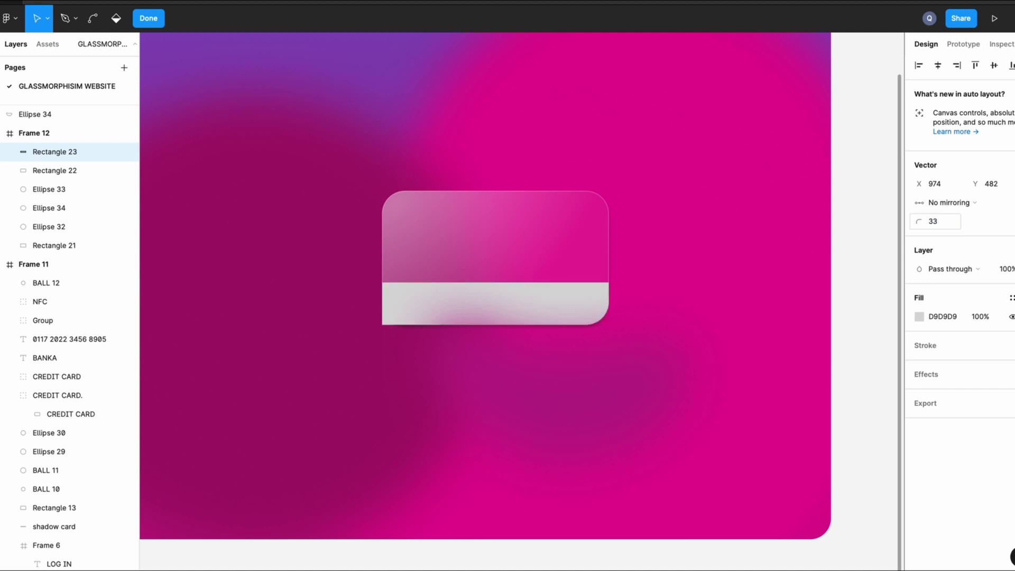
pyautogui.click(381, 324)
pyautogui.press('Escape')
pyautogui.click(918, 392)
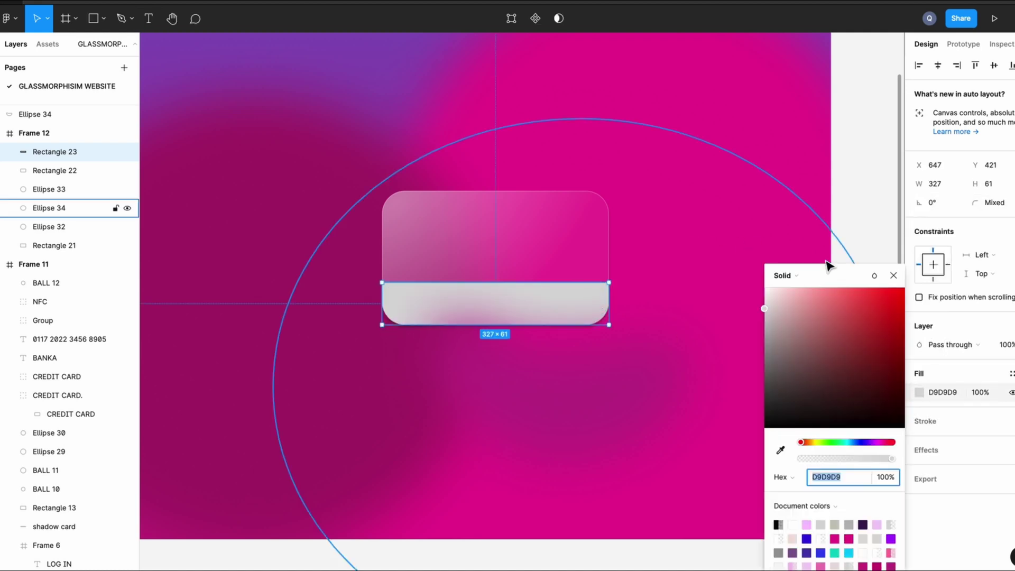
# - Give the strip a linear gradient stretched horizontally across its full width
pyautogui.click(785, 276)
pyautogui.click(804, 291)
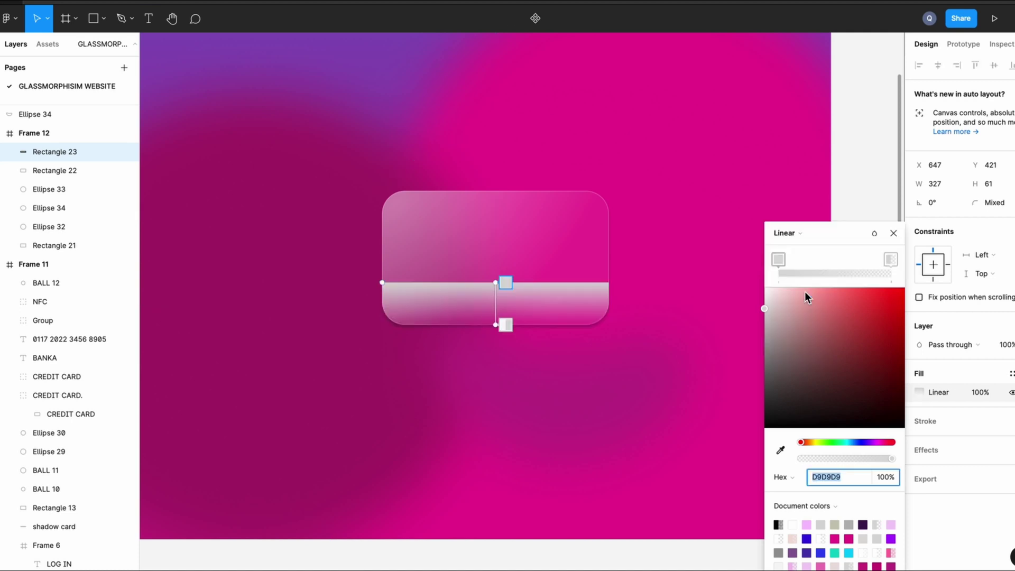
pyautogui.moveTo(496, 287); pyautogui.dragTo(593, 303)
pyautogui.moveTo(497, 327); pyautogui.dragTo(389, 300)
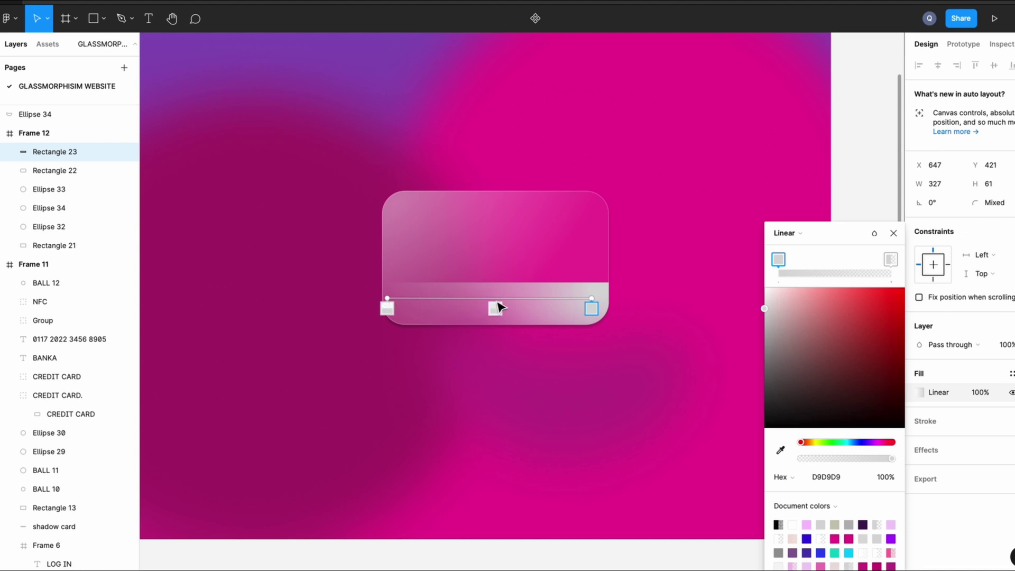
# - Make both gradient ends dark grey and add a white stop in the middle
pyautogui.moveTo(765, 310); pyautogui.dragTo(773, 396)
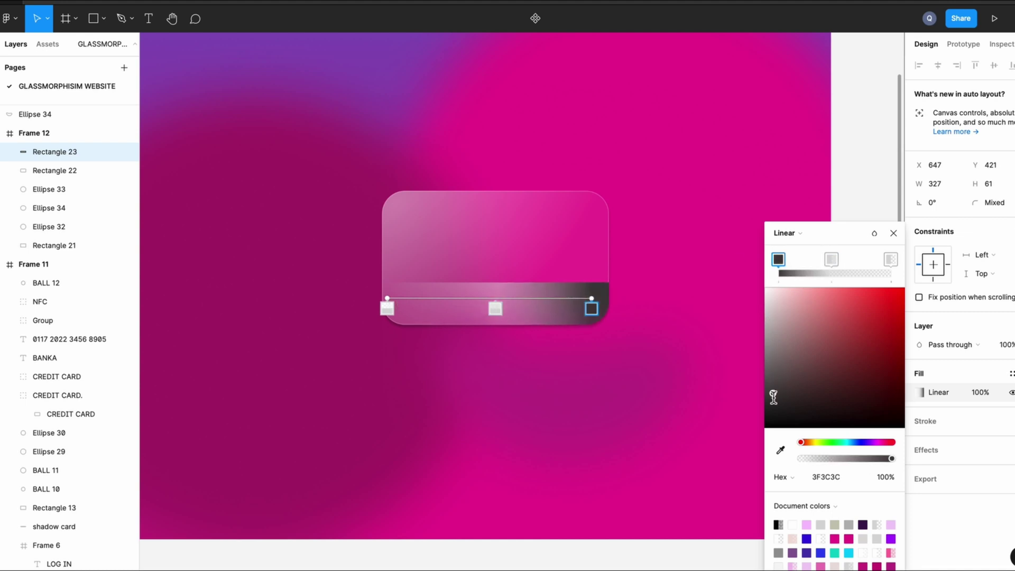
pyautogui.click(832, 259)
pyautogui.moveTo(766, 309)
pyautogui.mouseDown()
pyautogui.moveTo(768, 294)
pyautogui.moveTo(776, 392)
pyautogui.moveTo(791, 408)
pyautogui.moveTo(788, 356)
pyautogui.moveTo(779, 417)
pyautogui.mouseUp()
pyautogui.click(792, 524)
pyautogui.click(892, 259)
pyautogui.click(864, 525)
pyautogui.click(893, 233)
pyautogui.click(856, 222)
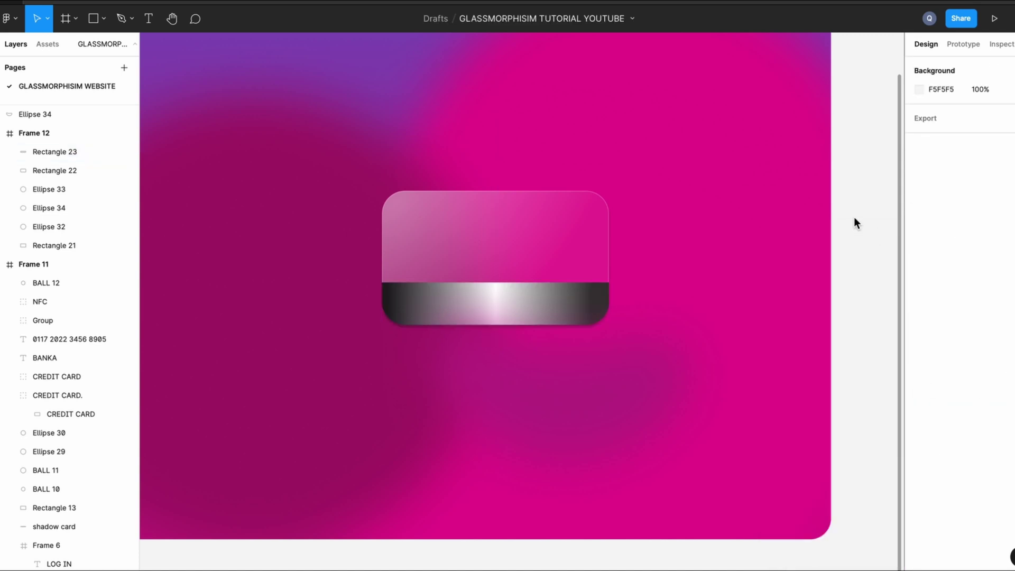
pyautogui.click(100, 21)
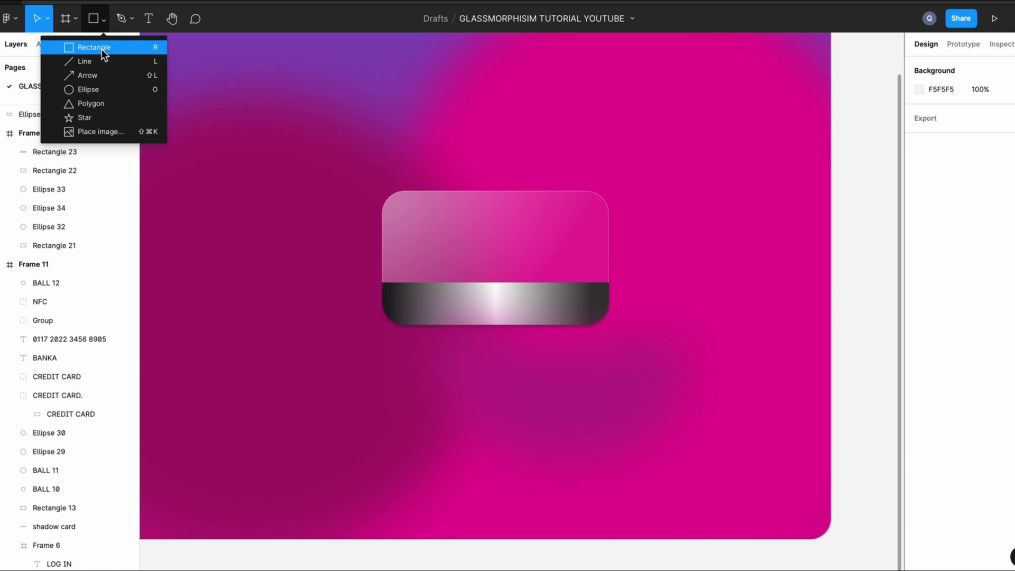
# - Draw a flat black ellipse just below the card
pyautogui.click(92, 90)
pyautogui.moveTo(372, 332); pyautogui.dragTo(622, 349)
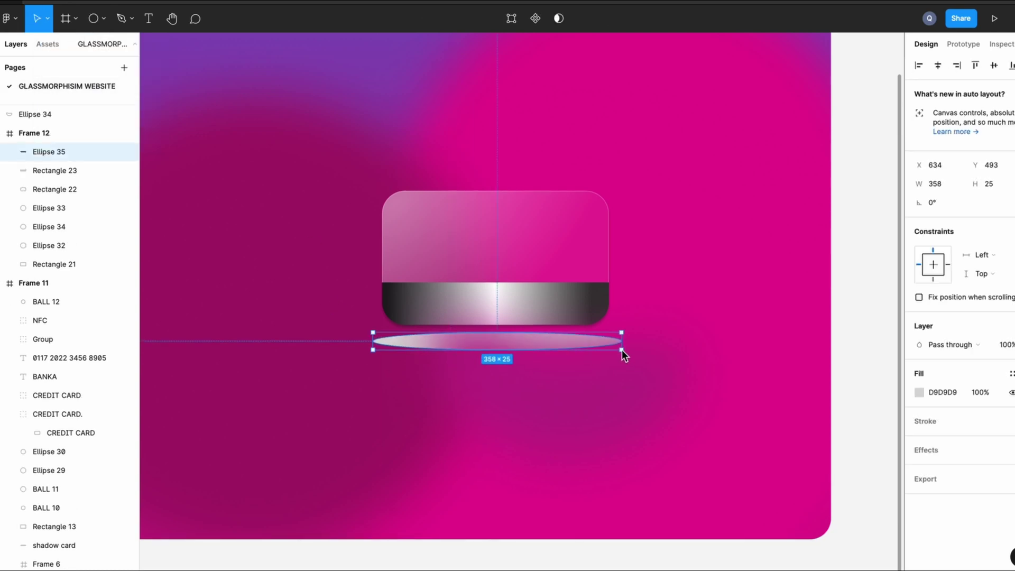
pyautogui.click(920, 392)
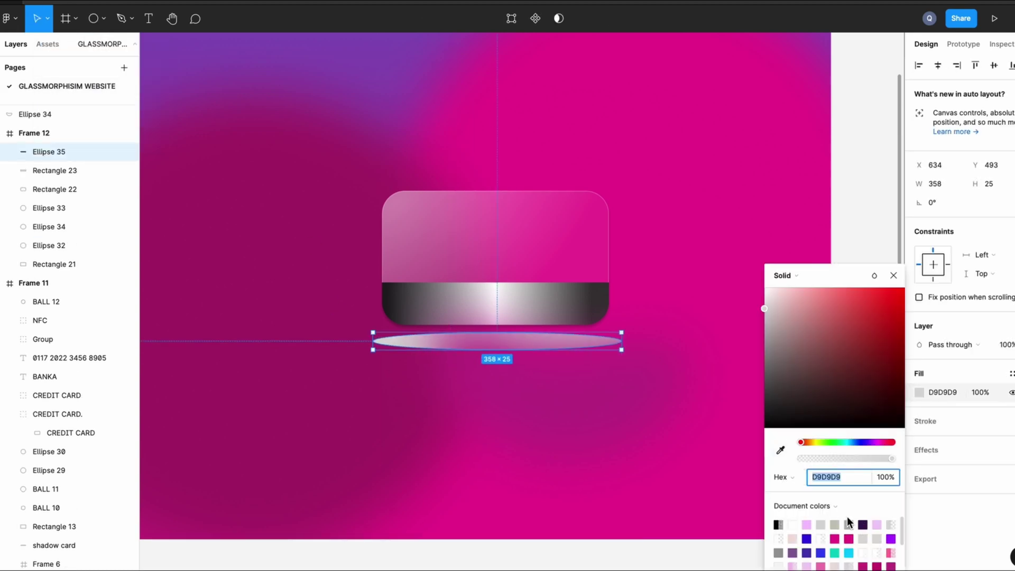
pyautogui.moveTo(763, 308); pyautogui.dragTo(770, 427)
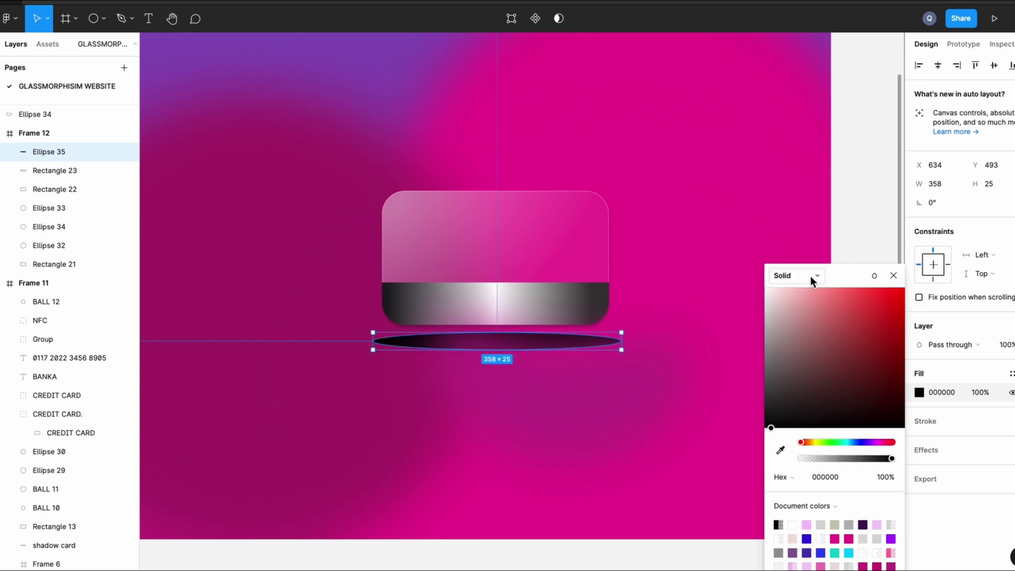
pyautogui.click(893, 275)
# - Add a layer blur of 35 to the ellipse
pyautogui.click(1011, 450)
pyautogui.click(950, 468)
pyautogui.click(953, 453)
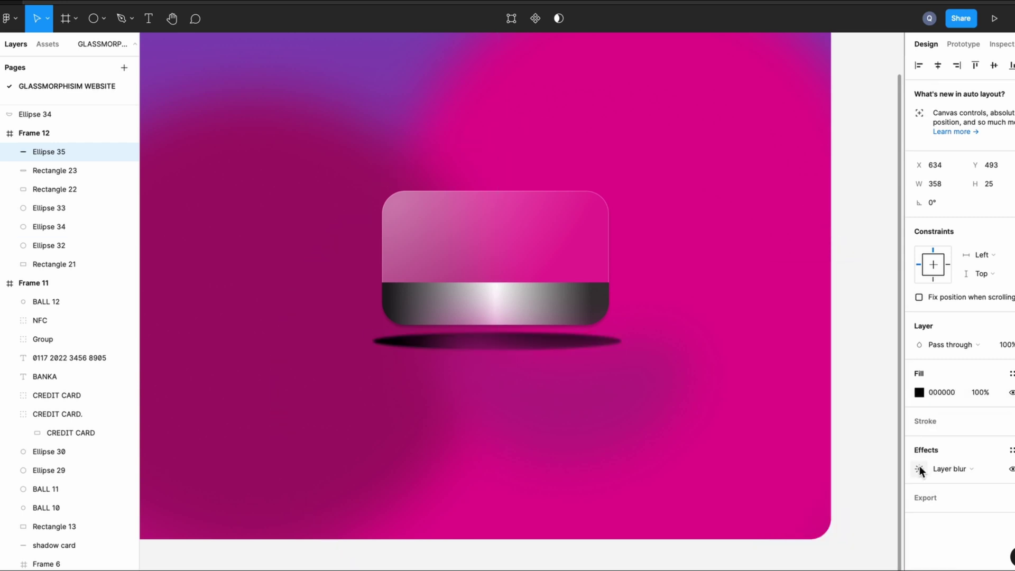
pyautogui.click(919, 469)
pyautogui.write('35')
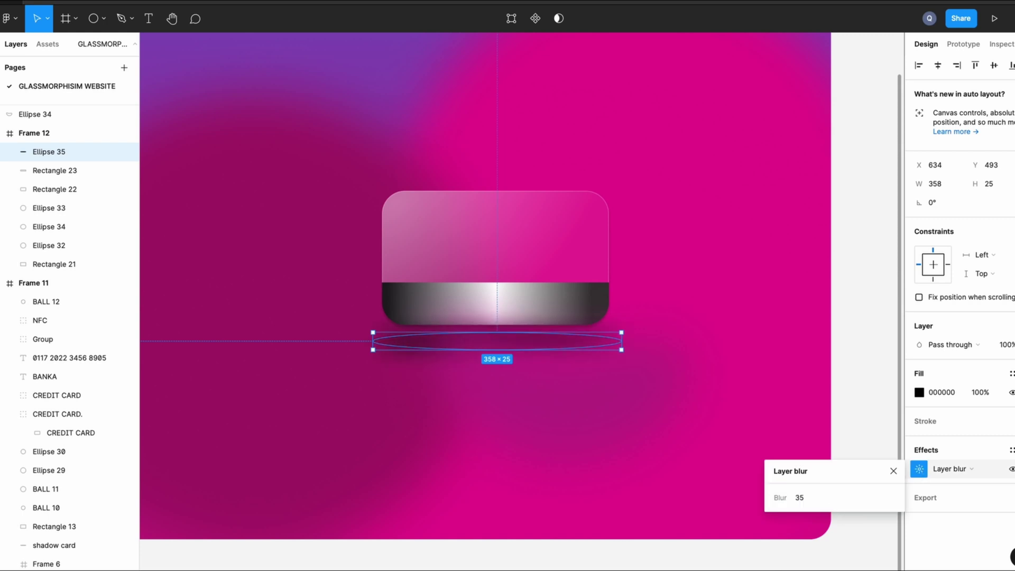
pyautogui.click(867, 292)
# - Shrink the shadow ellipse slightly and nudge it up to sit under the card
pyautogui.click(420, 341)
pyautogui.press('Up')
pyautogui.press('Up')
pyautogui.press('Up')
pyautogui.press('Up')
pyautogui.press('Up')
pyautogui.press('Up')
pyautogui.press('Up')
pyautogui.press('Up')
pyautogui.press('Up')
pyautogui.moveTo(373, 324); pyautogui.dragTo(384, 332)
pyautogui.press('Up')
pyautogui.press('Up')
pyautogui.press('Up')
pyautogui.press('Up')
pyautogui.press('Up')
pyautogui.press('Up')
pyautogui.press('Up')
pyautogui.press('Up')
pyautogui.press('Up')
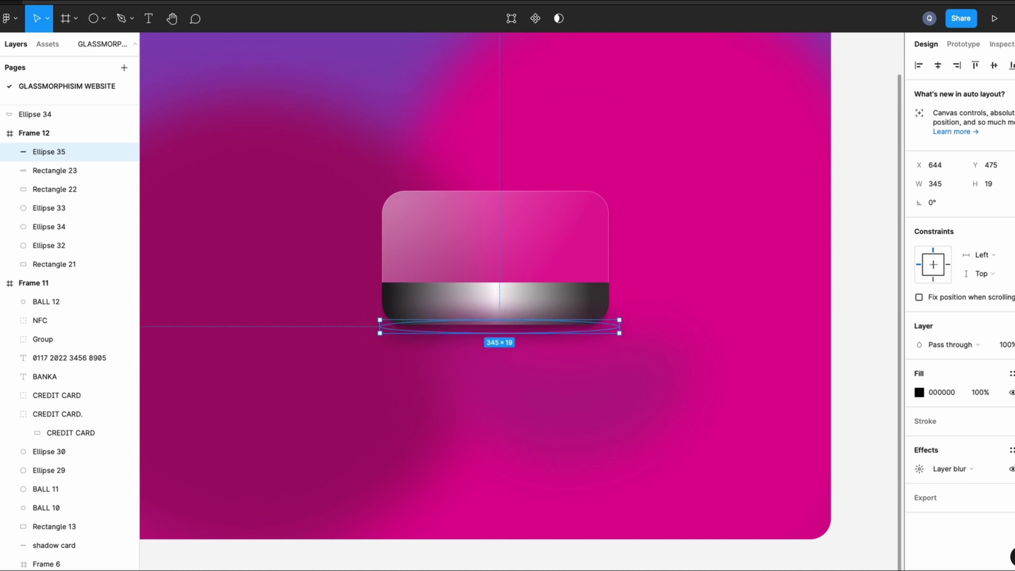
pyautogui.press('Up')
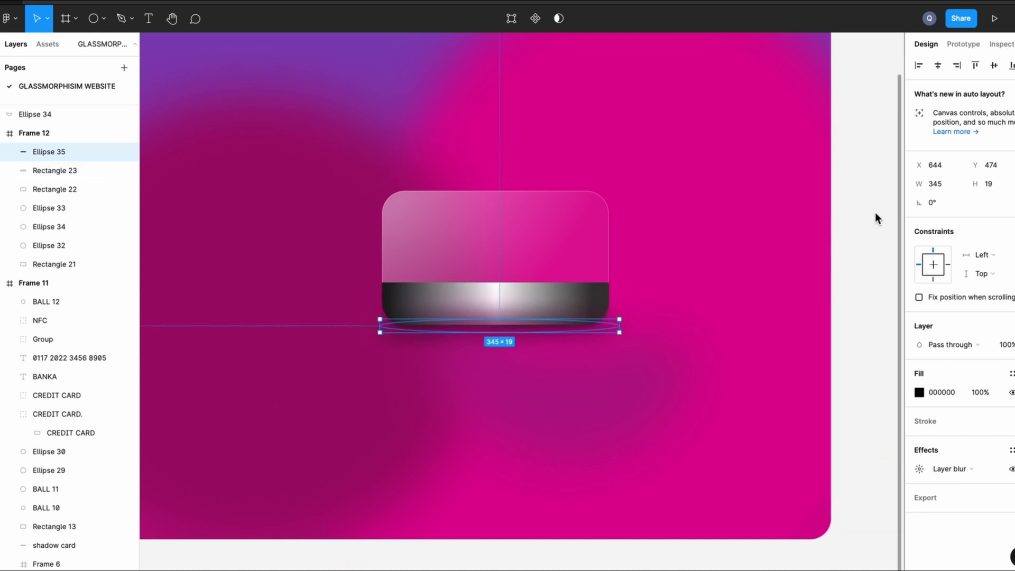
pyautogui.click(875, 216)
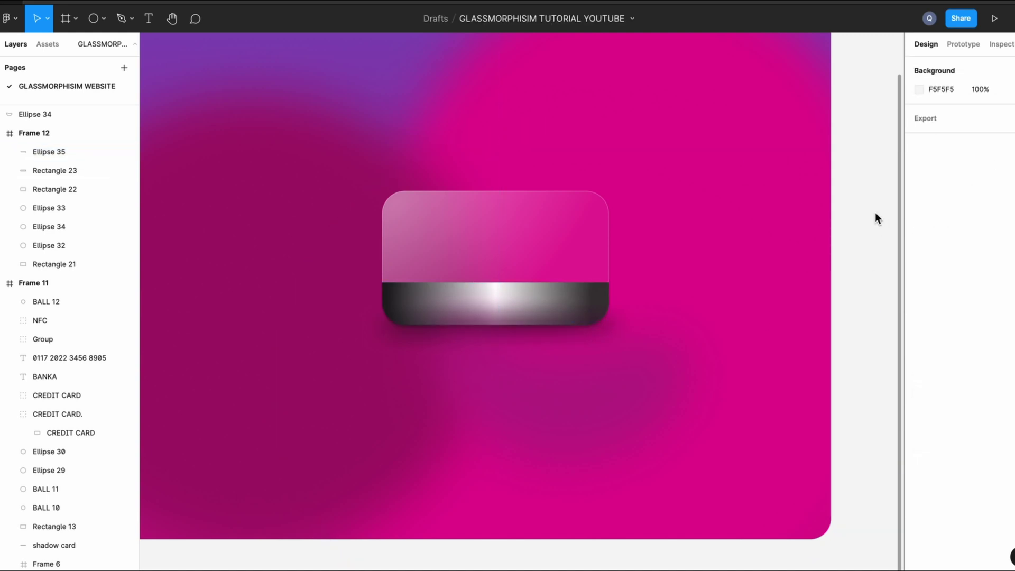
# - Paste the BANKA label, colour it cyan 03CDFA at size 15, and nudge it into the top-left corner
pyautogui.hotkey('ctrl', 'v')
pyautogui.click(919, 520)
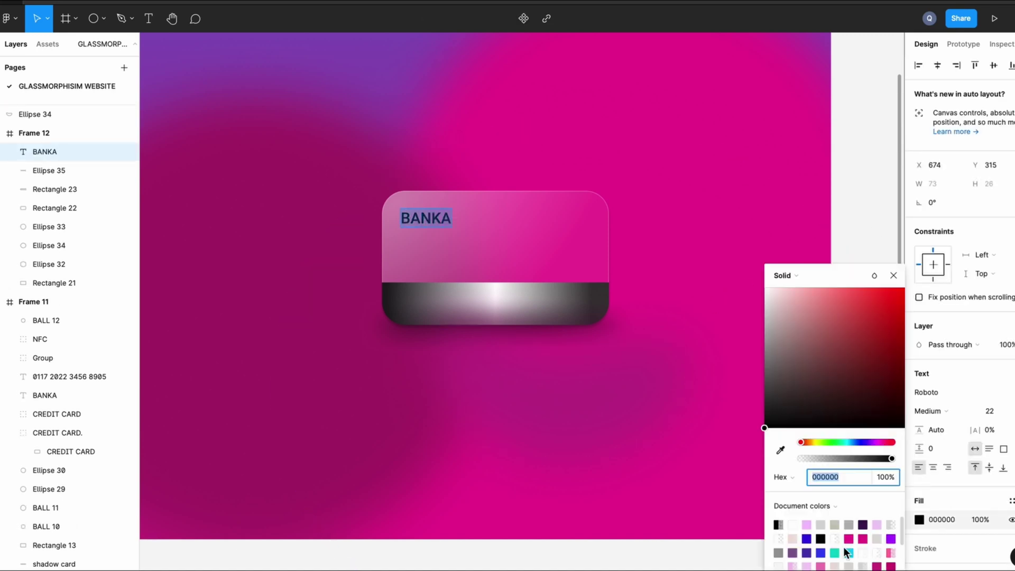
pyautogui.click(843, 546)
pyautogui.click(896, 274)
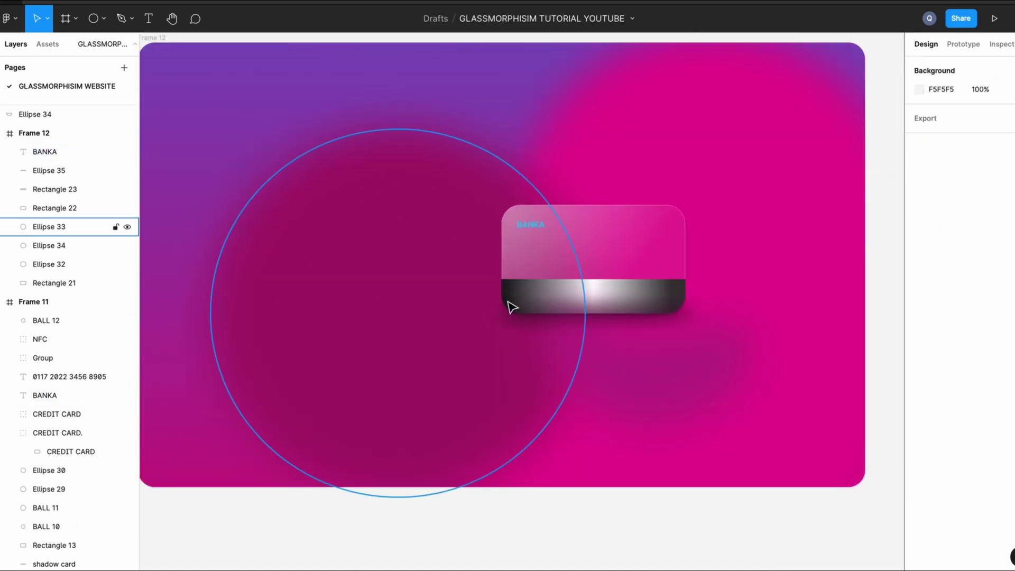
pyautogui.click(525, 223)
pyautogui.moveTo(525, 223); pyautogui.dragTo(525, 222)
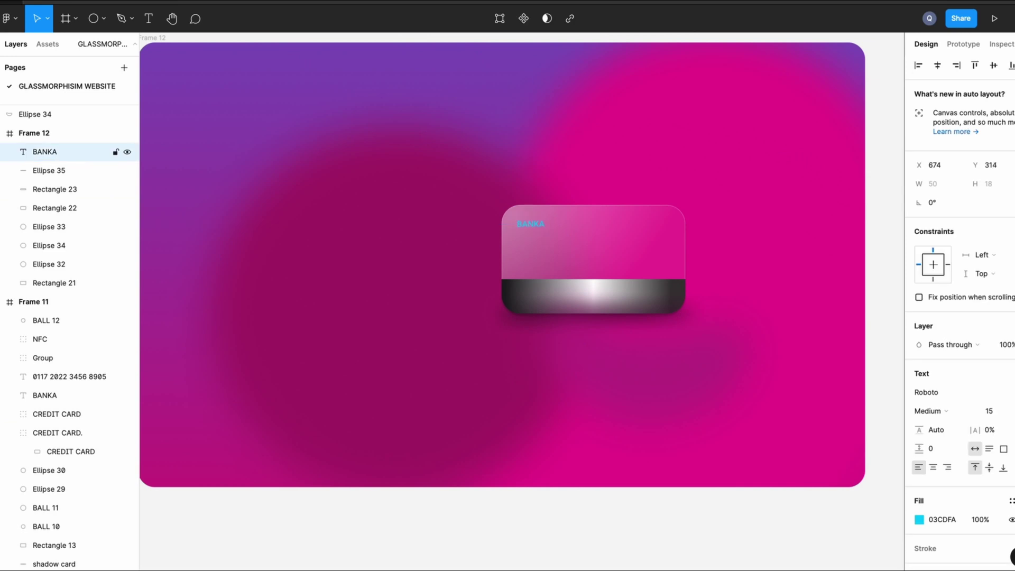
pyautogui.press('Left')
pyautogui.press('Left')
pyautogui.press('Left')
pyautogui.press('Left')
pyautogui.press('Left')
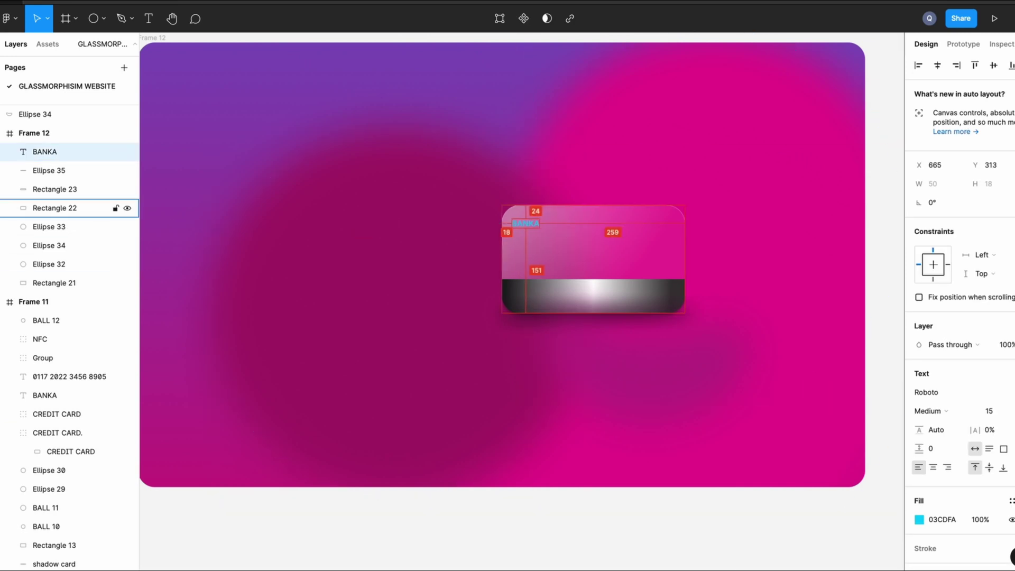
# - Nudge BANKA up, then copy the card number text from the finished card in Frame 11
pyautogui.press('Up')
pyautogui.press('Up')
pyautogui.press('Up')
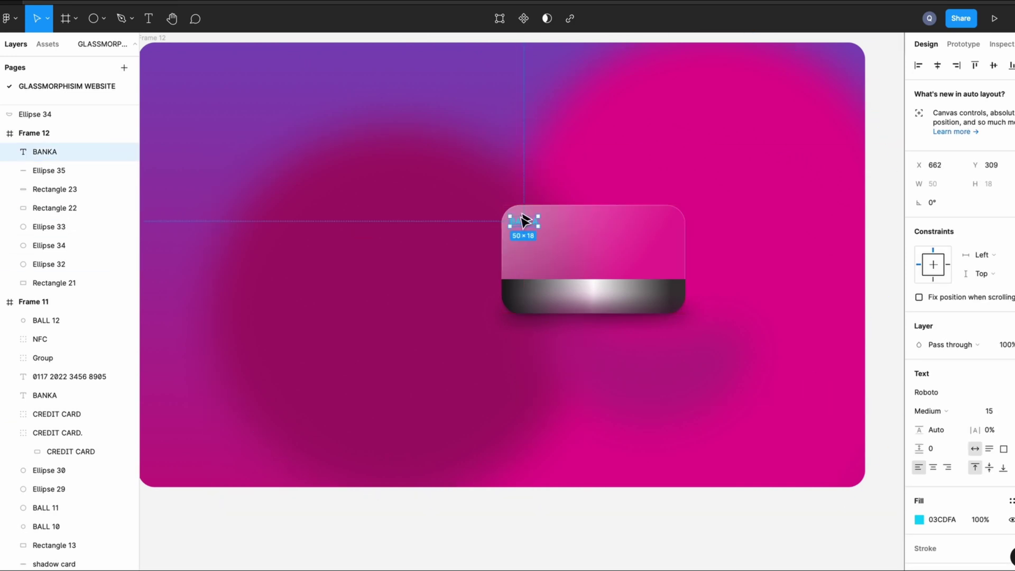
pyautogui.click(414, 557)
pyautogui.press('t')
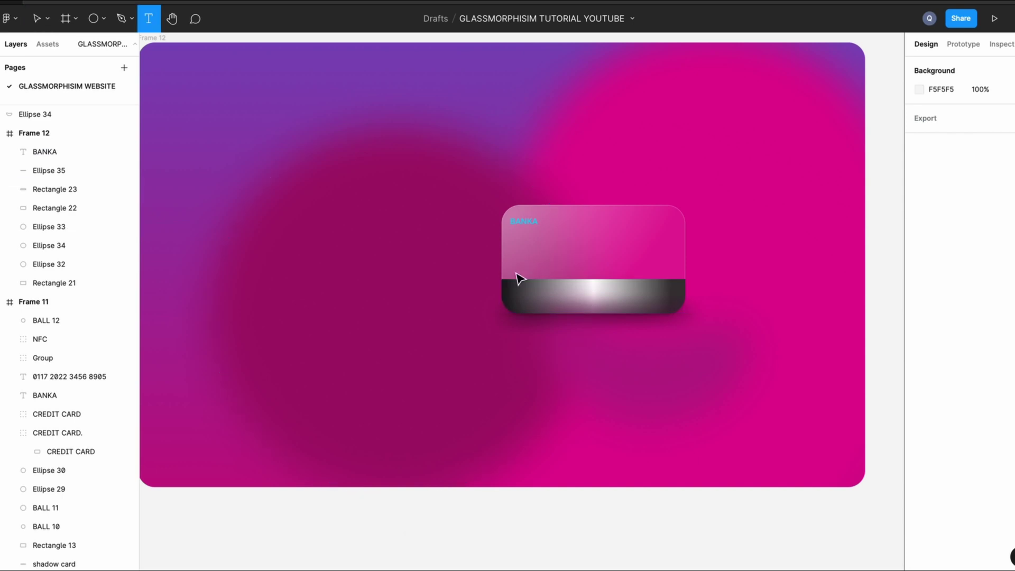
pyautogui.click(379, 506)
pyautogui.hscroll(-10, 515, 316)
pyautogui.click(436, 267)
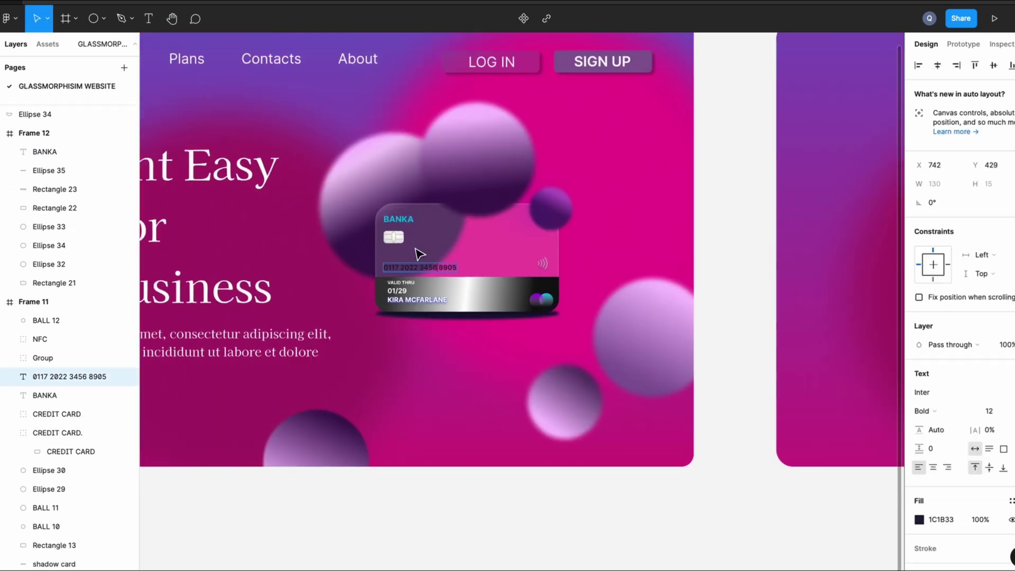
pyautogui.doubleClick(58, 376)
pyautogui.hotkey('ctrl', 'c')
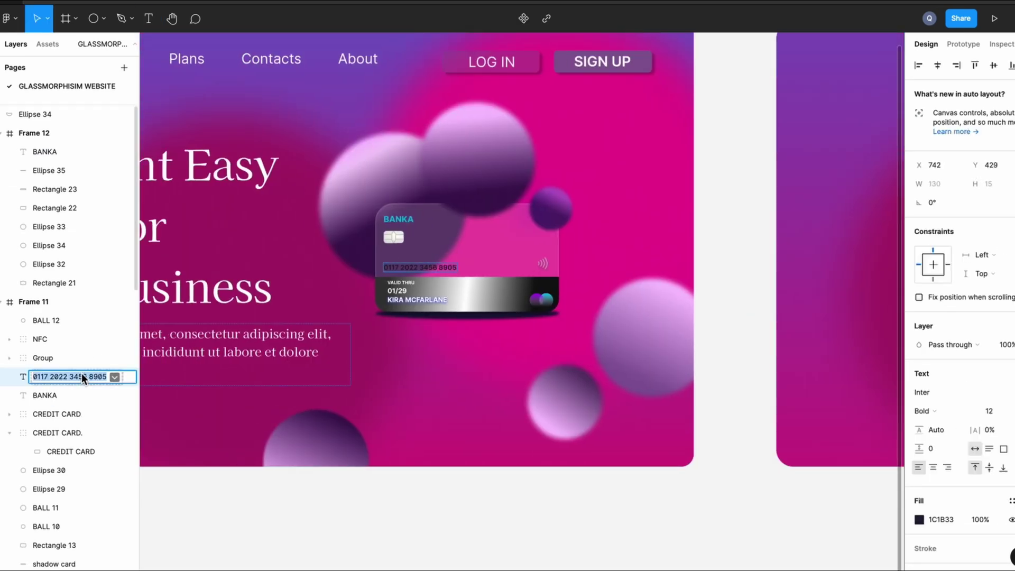
pyautogui.press('Return')
# - Paste the card number into a new text box on the frosted card
pyautogui.hscroll(10, 552, 510)
pyautogui.press('t')
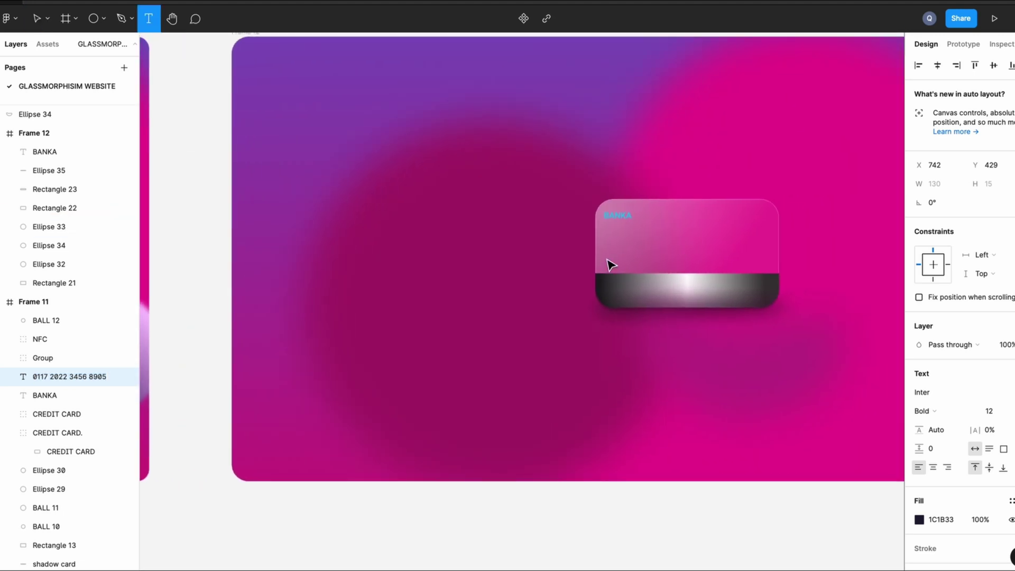
pyautogui.click(607, 260)
pyautogui.hotkey('ctrl', 'v')
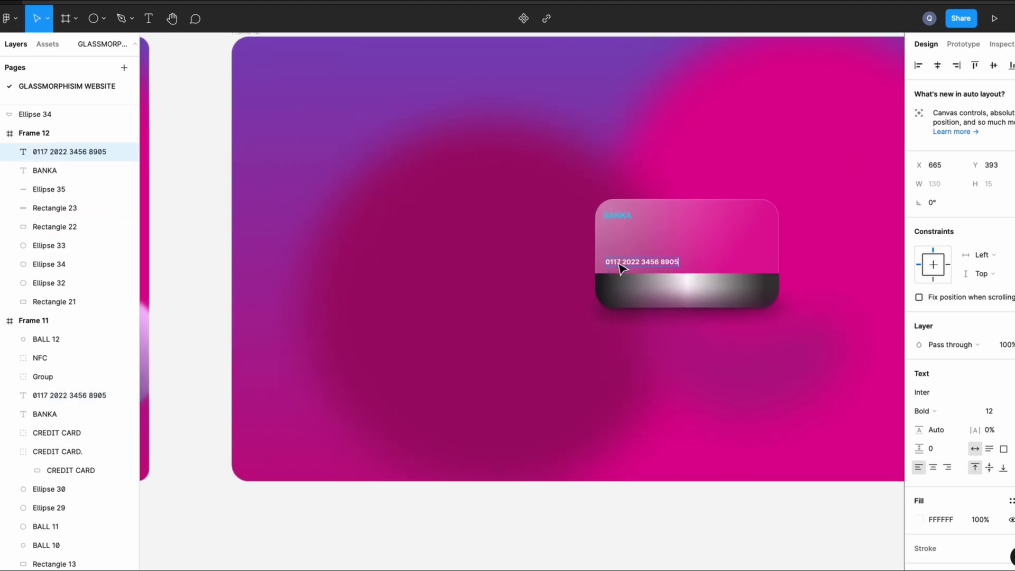
pyautogui.hotkey('ctrl', 'a')
pyautogui.scroll(-2, 946, 448)
# - Set the card number's fill colour to black 000000
pyautogui.click(920, 450)
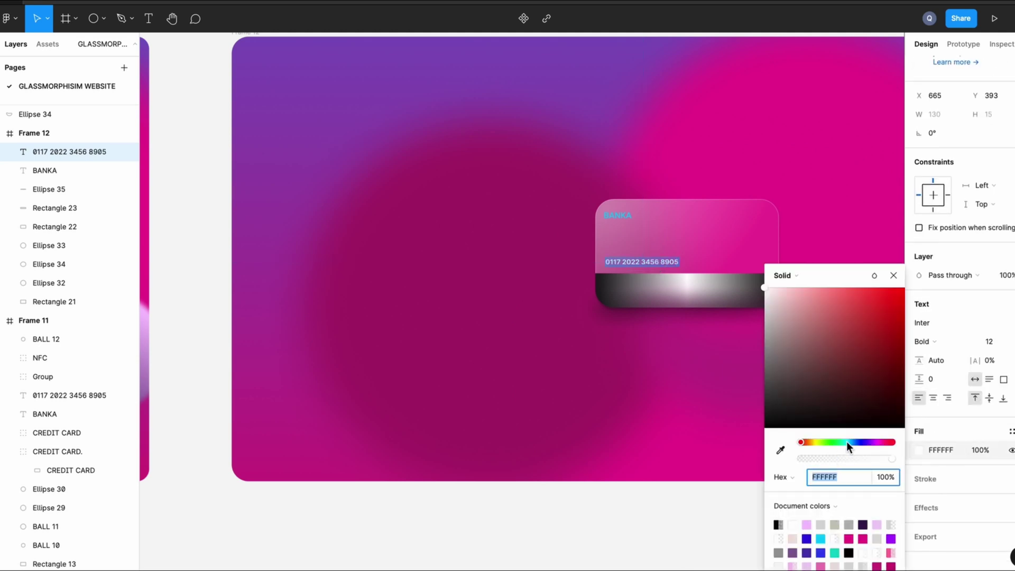
pyautogui.click(771, 419)
pyautogui.click(860, 443)
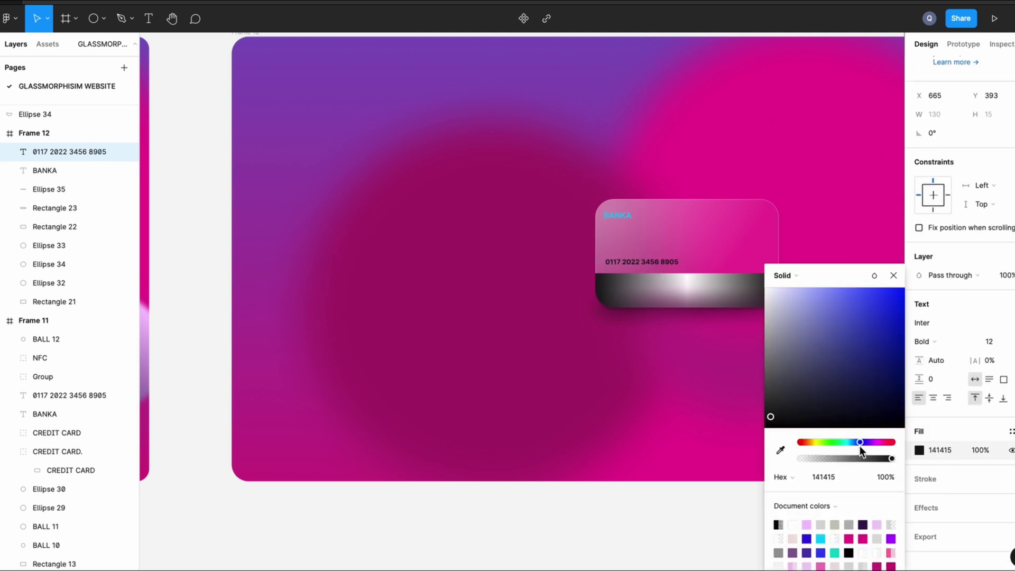
pyautogui.click(900, 339)
pyautogui.click(893, 276)
pyautogui.hscroll(-10, 535, 478)
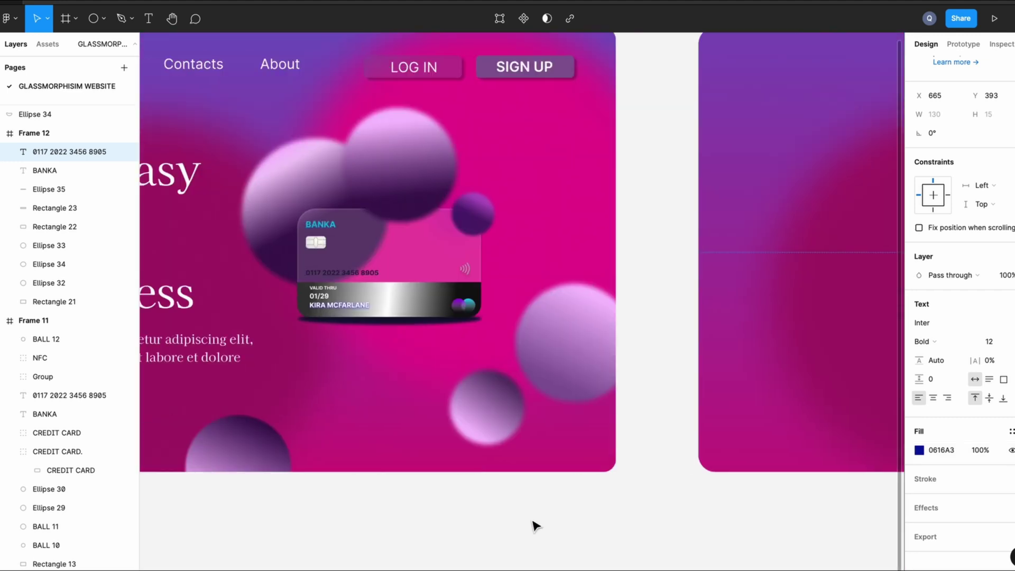
pyautogui.hscroll(8, 534, 526)
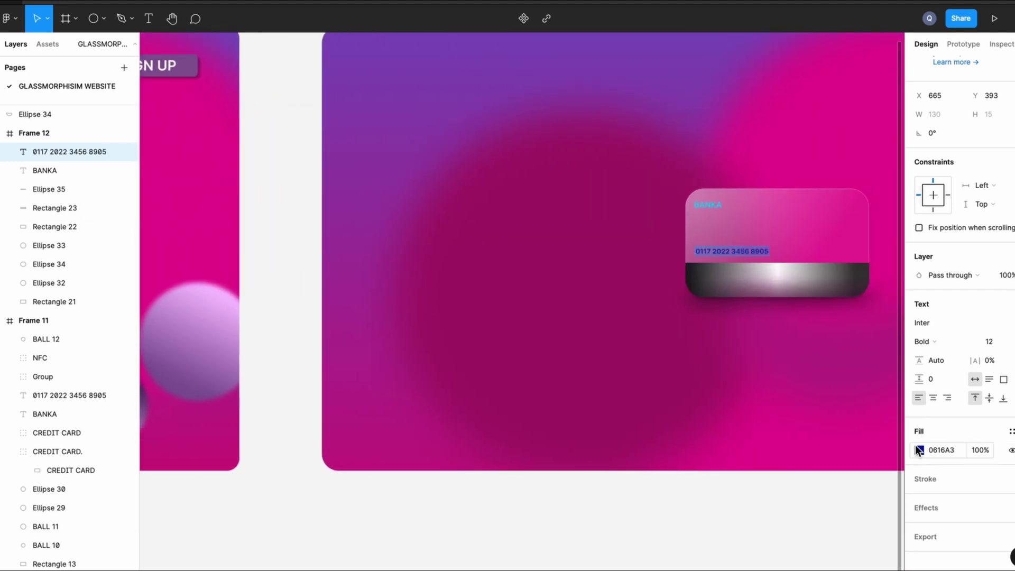
pyautogui.click(919, 450)
pyautogui.click(848, 556)
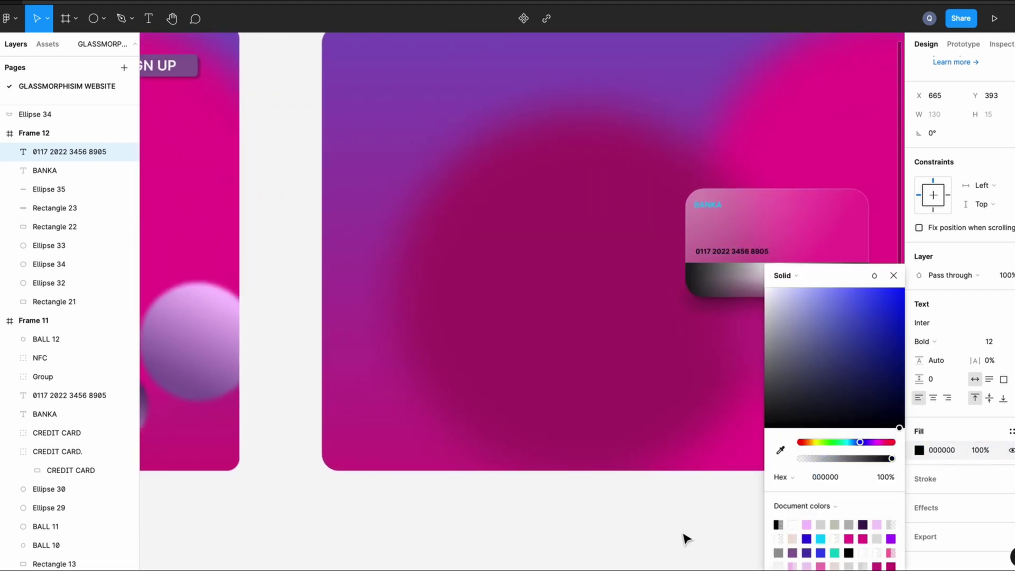
pyautogui.click(684, 521)
# - Nudge the card number into place just above the metallic strip
pyautogui.click(760, 252)
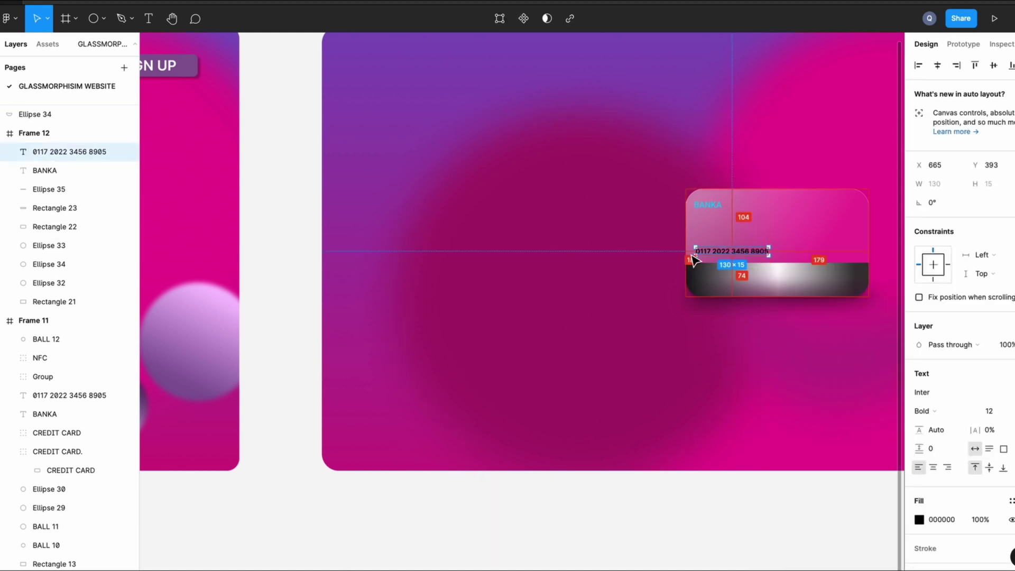
pyautogui.press('Left')
pyautogui.press('Left')
pyautogui.press('Left')
pyautogui.press('Left')
pyautogui.press('Right')
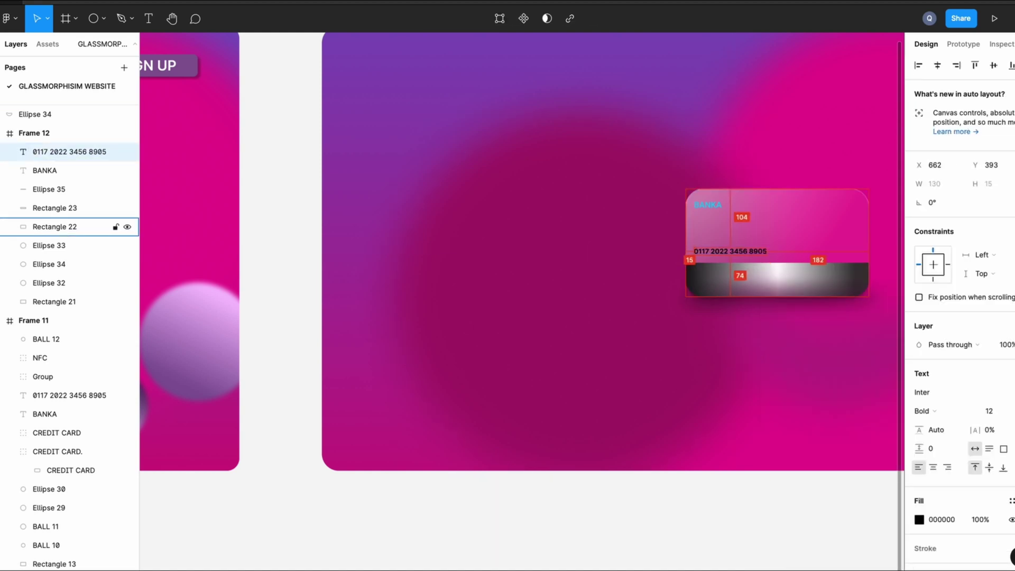
pyautogui.press('Down')
pyautogui.press('Down')
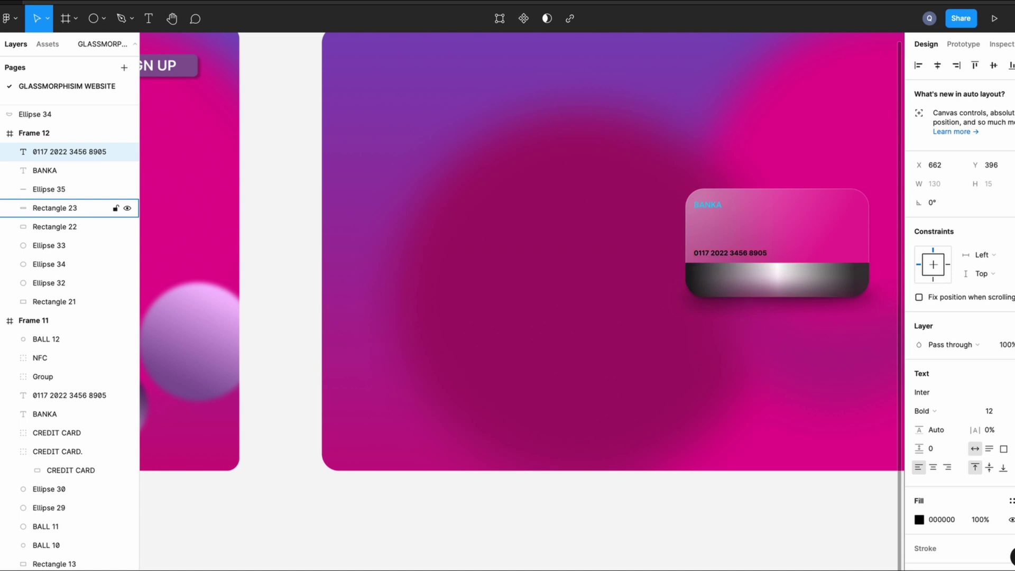
pyautogui.click(696, 509)
# - Add a VALID THRU text label on the card's dark metallic strip
pyautogui.press('t')
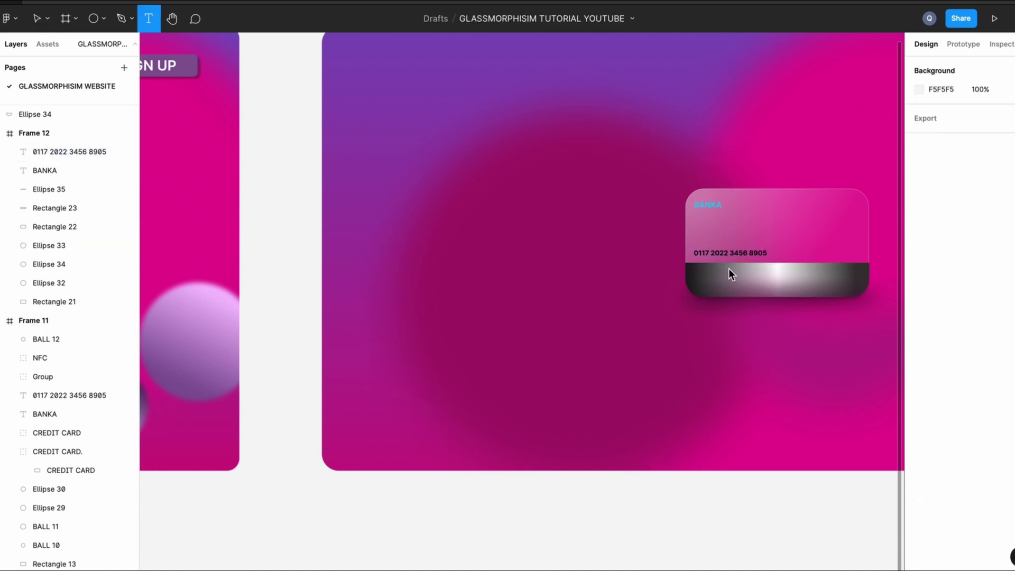
pyautogui.click(729, 271)
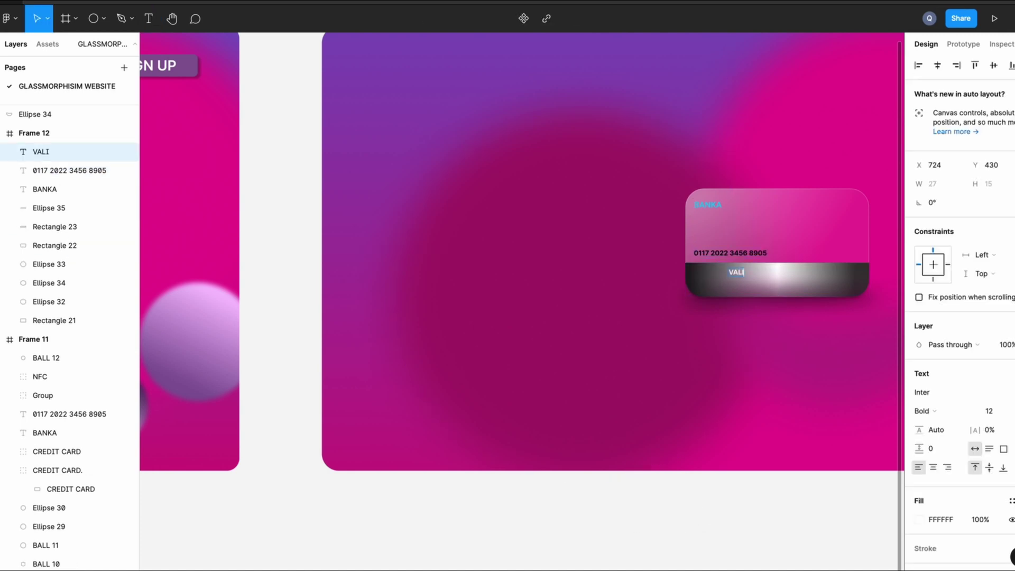
pyautogui.write('VALID')
pyautogui.hscroll(3, 522, 251)
pyautogui.write('THU')
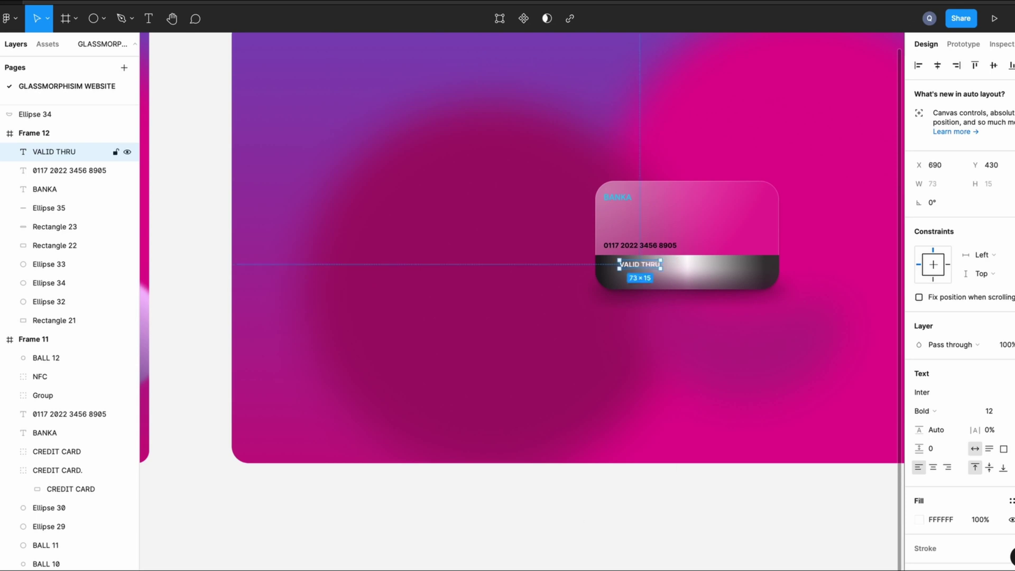
pyautogui.hscroll(-10, 306, 329)
pyautogui.click(262, 283)
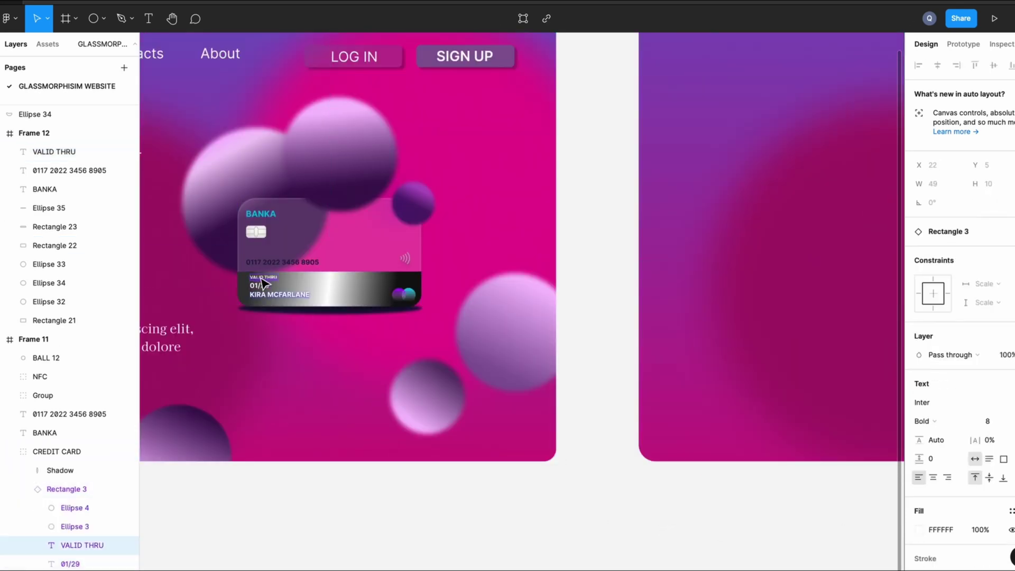
pyautogui.hscroll(10, 263, 283)
# - Add the 01/29 expiry date and position it just under VALID THRU
pyautogui.click(469, 519)
pyautogui.press('t')
pyautogui.click(478, 273)
pyautogui.write('01/29')
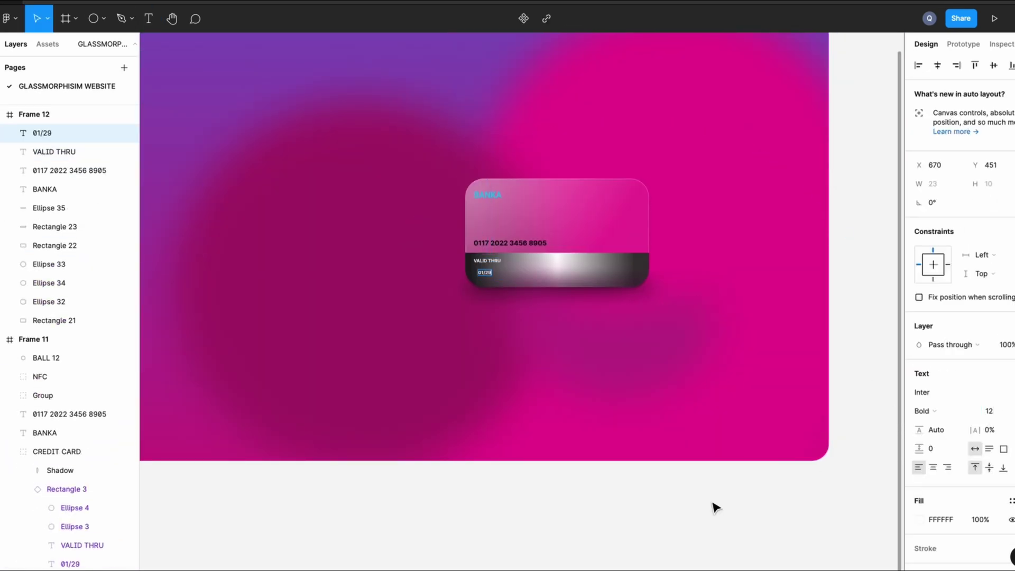
pyautogui.moveTo(481, 274); pyautogui.dragTo(477, 269)
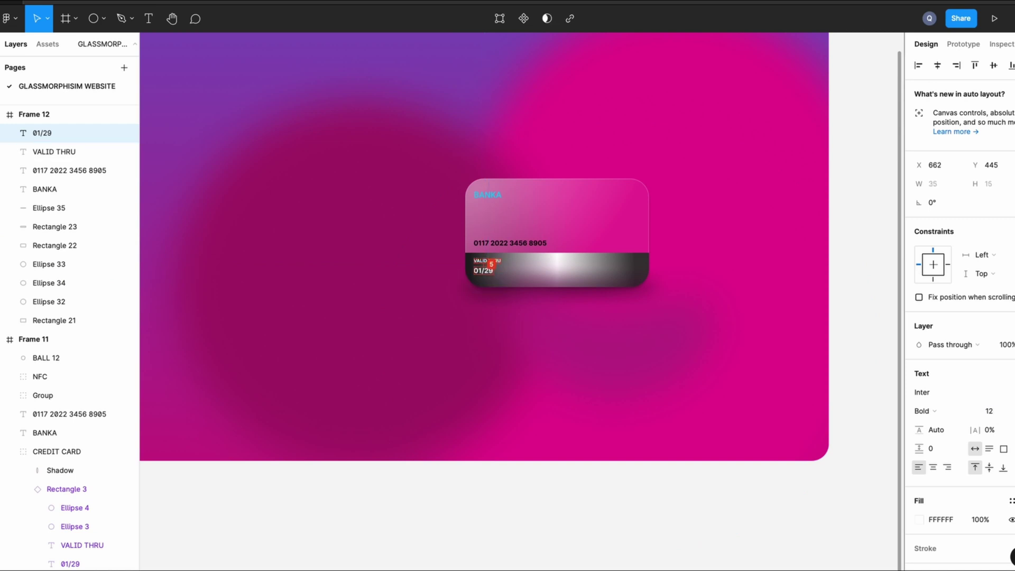
# - Type the cardholder's name in a text box below the 01/29 date
pyautogui.press('t')
pyautogui.click(479, 280)
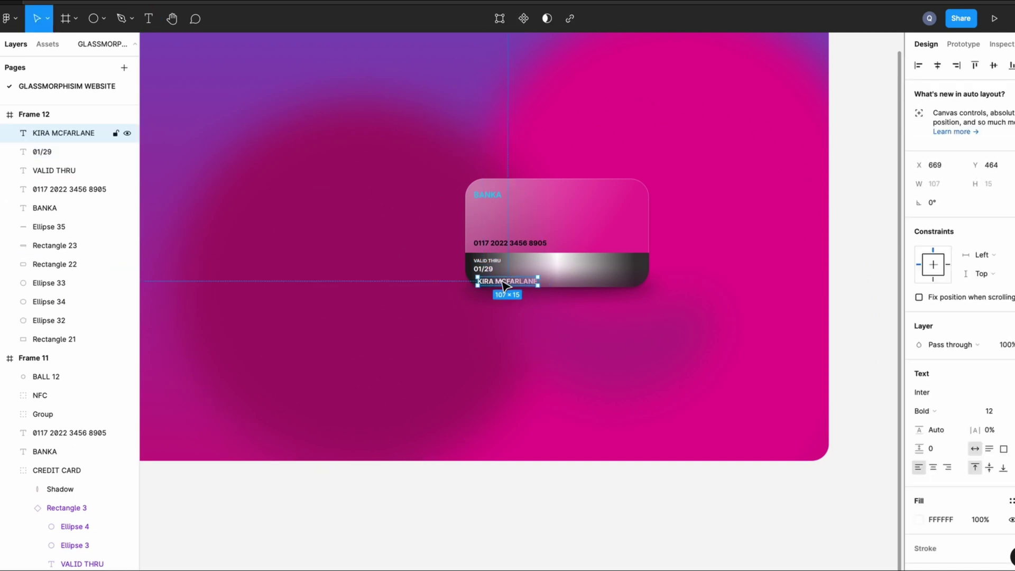
pyautogui.press('Escape')
pyautogui.press('Escape')
pyautogui.hscroll(-10, 483, 524)
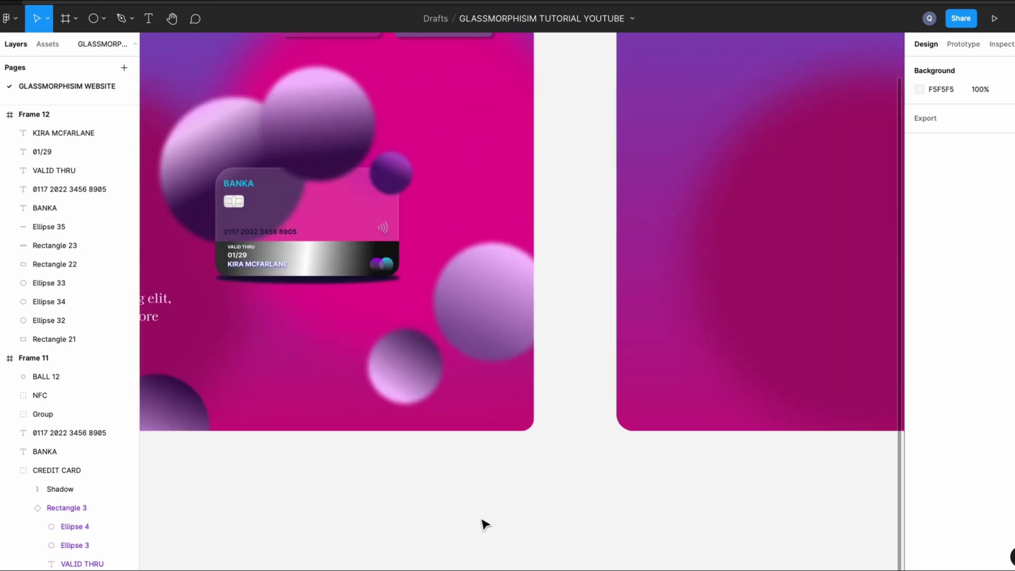
pyautogui.hscroll(10, 484, 524)
# - Copy the chip group and contactless icon from Frame 11 onto the new card
pyautogui.hotkey('ctrl', 'v')
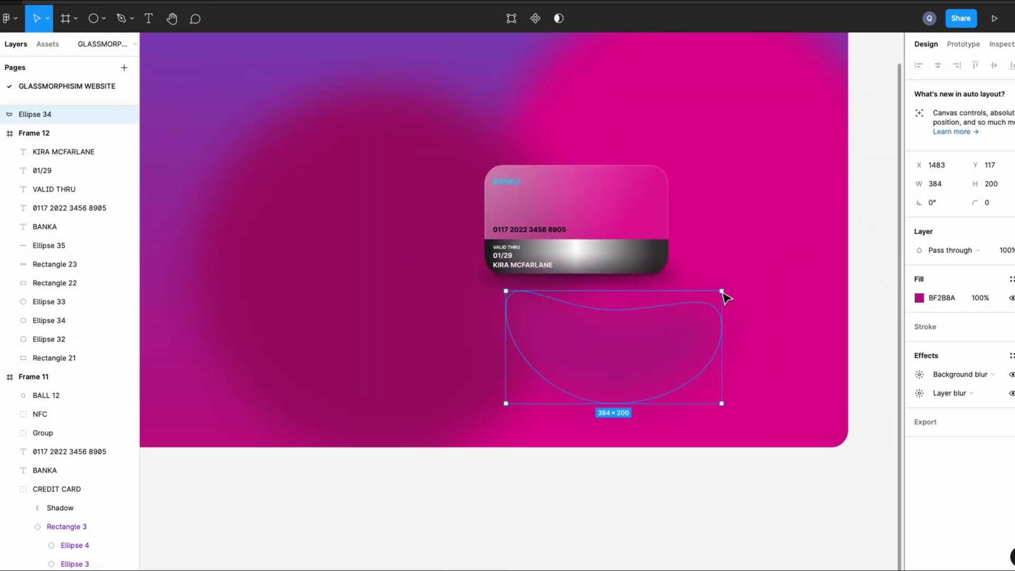
pyautogui.press('Escape')
pyautogui.hscroll(-10, 585, 335)
pyautogui.hscroll(3, 544, 270)
pyautogui.hotkey('ctrl', 'c')
pyautogui.hotkey('ctrl', 'v')
pyautogui.moveTo(196, 322); pyautogui.dragTo(675, 301)
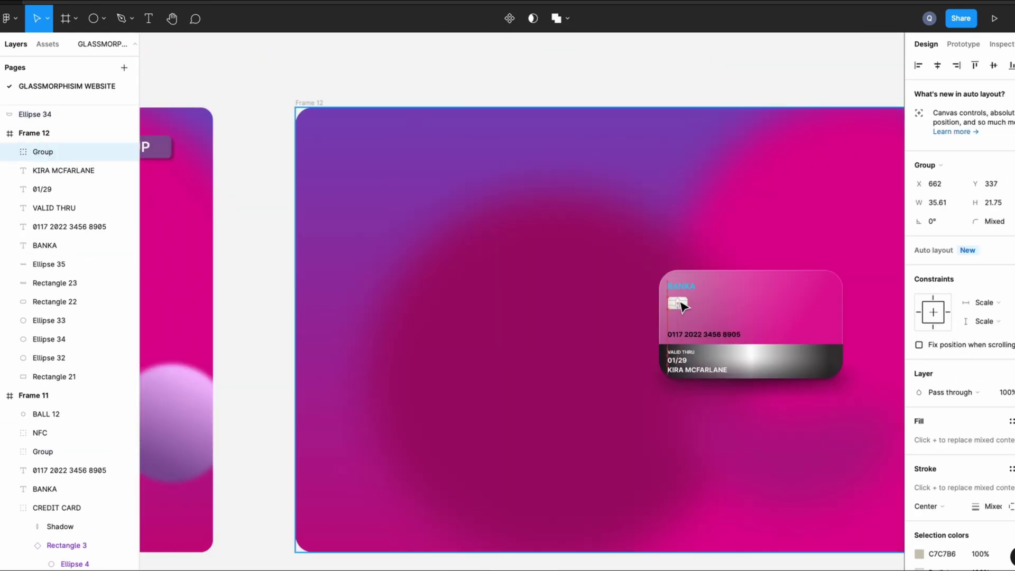
pyautogui.press('Escape')
pyautogui.hscroll(-10, 411, 310)
pyautogui.hscroll(10, 679, 398)
pyautogui.hotkey('ctrl', 'v')
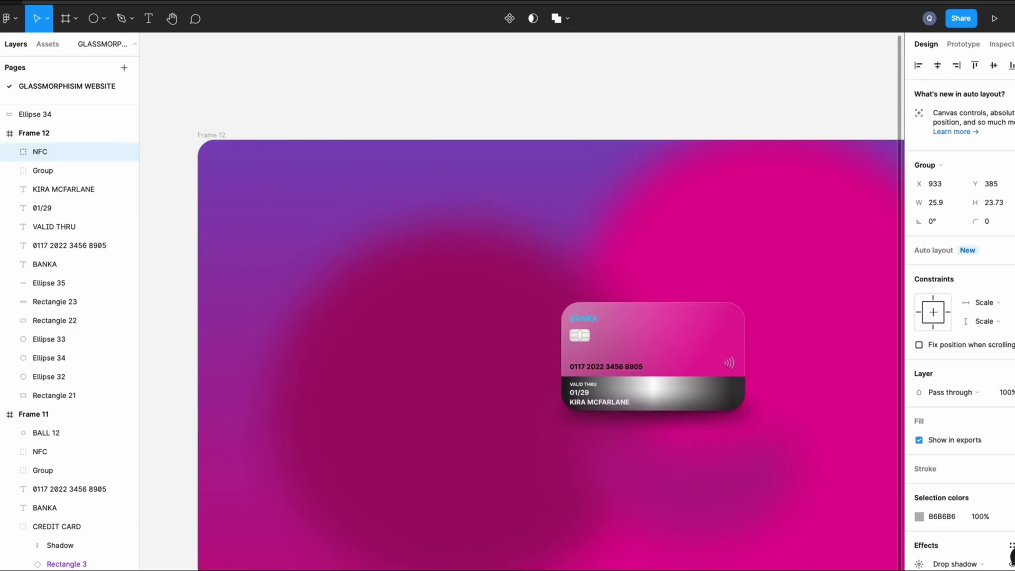
# - Nudge the VALID THRU, expiry and name texts into alignment on the strip
pyautogui.click(580, 335)
pyautogui.press('Escape')
pyautogui.scroll(-2, 421, 254)
pyautogui.hscroll(3, 541, 338)
pyautogui.click(542, 339)
pyautogui.press('Right')
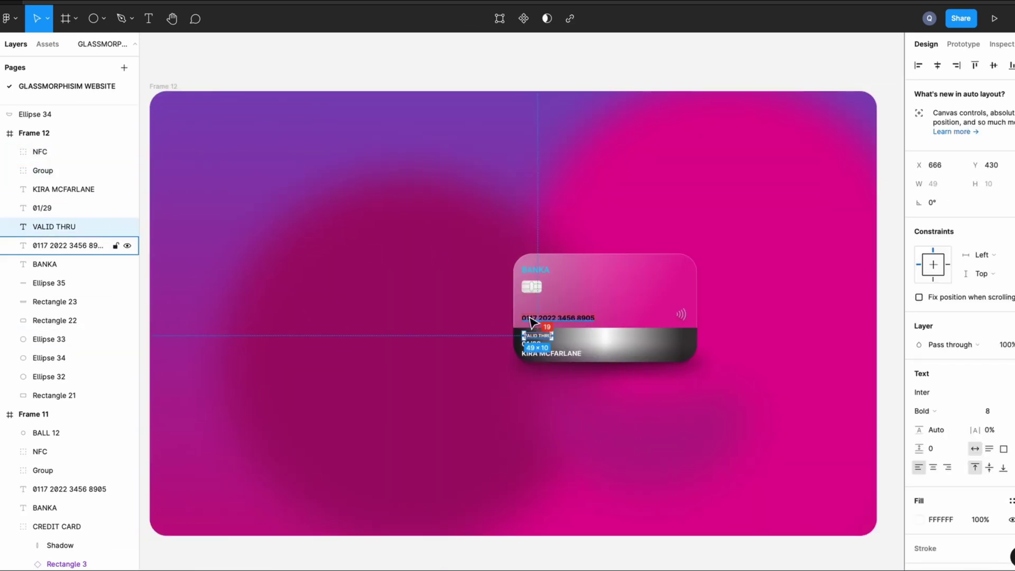
pyautogui.click(533, 344)
pyautogui.keyDown('shift'); pyautogui.click(552, 353); pyautogui.keyUp('shift')
pyautogui.press('Right')
pyautogui.press('Escape')
pyautogui.click(558, 318)
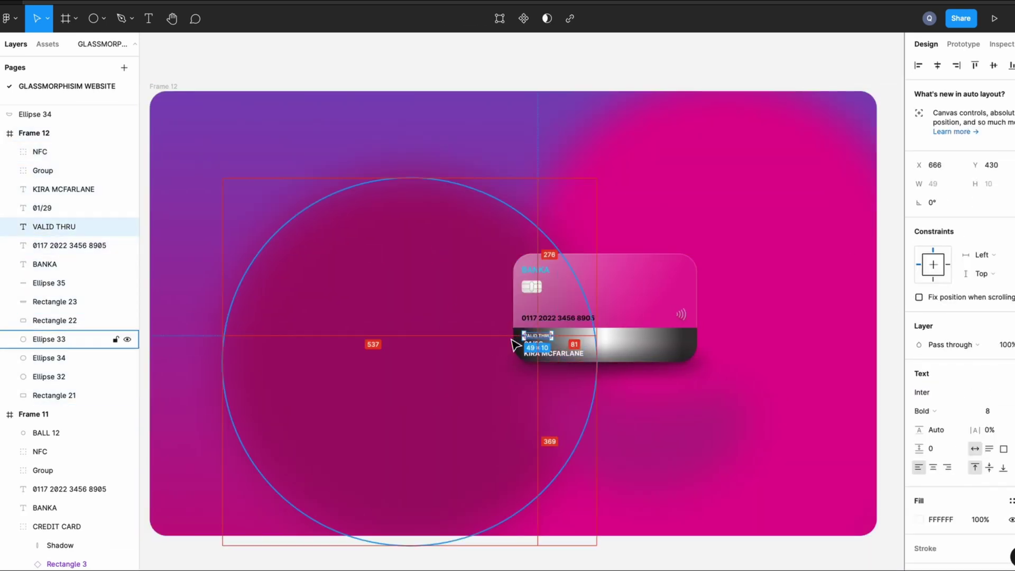
pyautogui.hscroll(-10, 460, 75)
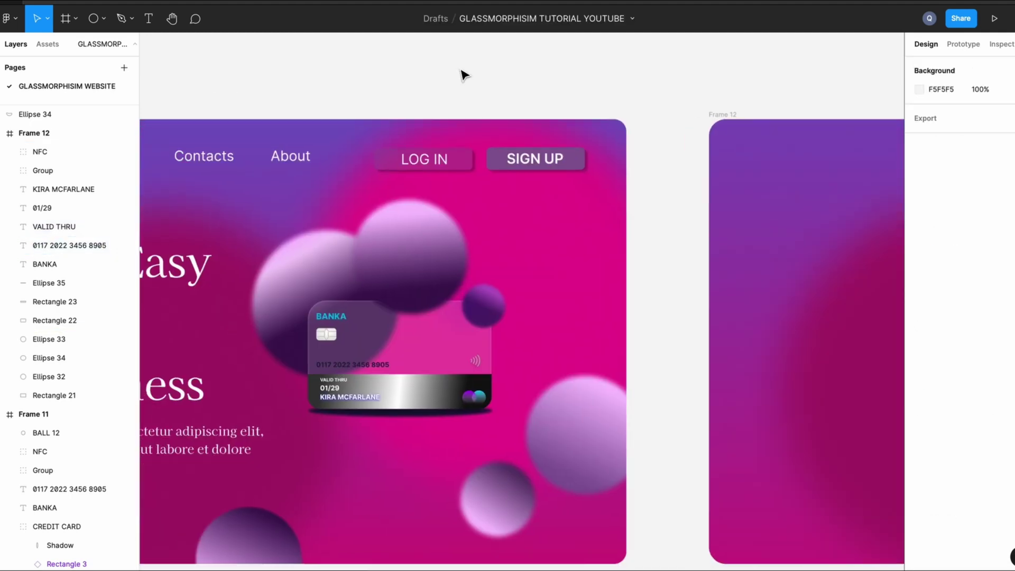
# - Inspect the settings of the balls in the website frame
pyautogui.hscroll(5, 725, 91)
pyautogui.hscroll(-3, 316, 240)
pyautogui.click(316, 240)
pyautogui.click(385, 308)
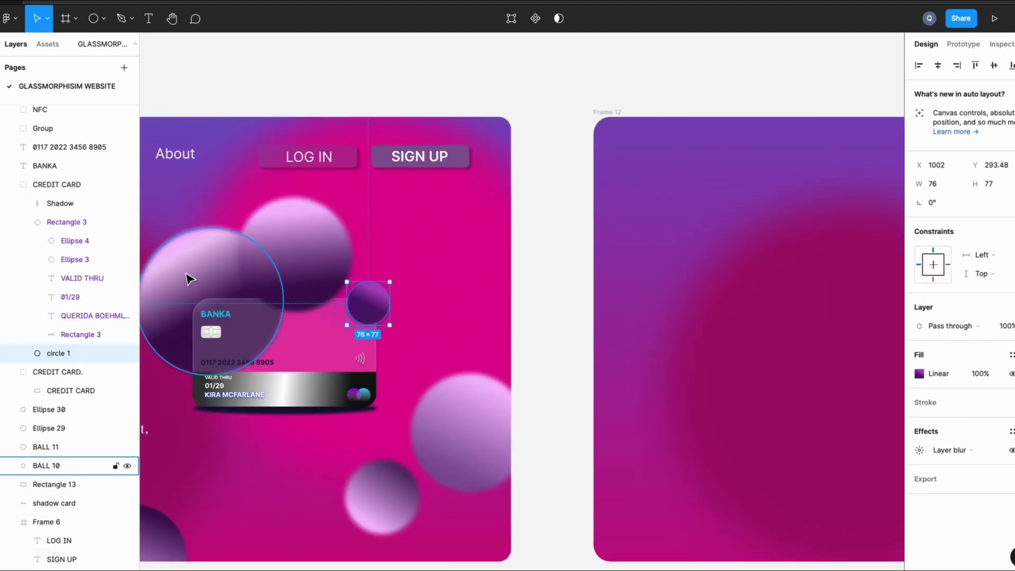
pyautogui.click(483, 425)
pyautogui.click(396, 503)
pyautogui.press('Tab')
pyautogui.press('Tab')
pyautogui.hscroll(-3, 399, 504)
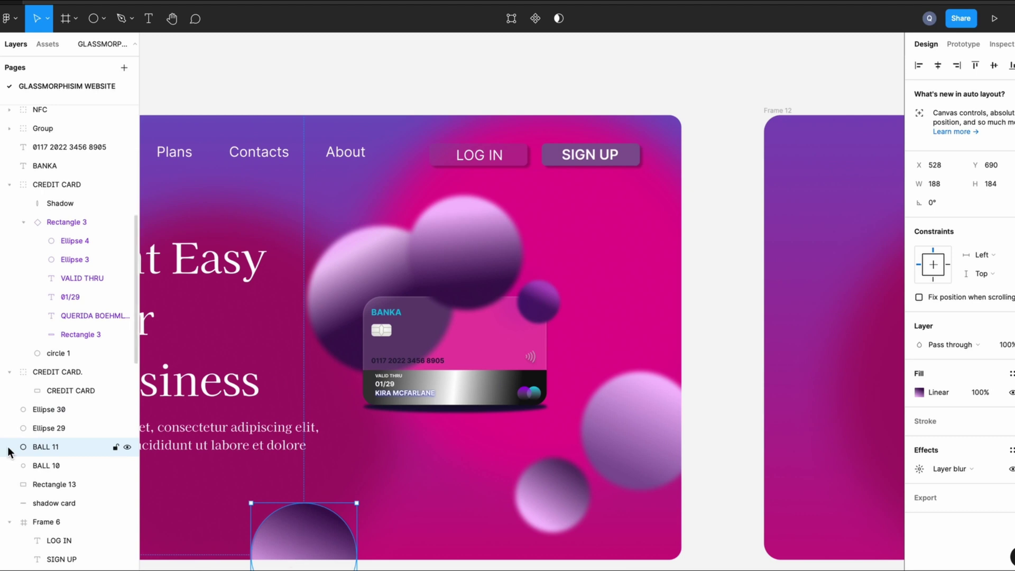
pyautogui.hscroll(10, 402, 476)
# - Draw a small 76 × 76 circle in Frame 12
pyautogui.click(103, 19)
pyautogui.click(87, 88)
pyautogui.moveTo(619, 226)
pyautogui.mouseDown()
pyautogui.moveTo(688, 295)
pyautogui.moveTo(670, 280)
pyautogui.mouseUp()
pyautogui.click(934, 184)
pyautogui.write('76')
pyautogui.click(992, 184)
pyautogui.write('76')
pyautogui.press('Return')
pyautogui.press('Escape')
# - Draw a larger circle near the card and bring it on top in Frame 12
pyautogui.press('o')
pyautogui.moveTo(494, 188); pyautogui.dragTo(607, 297)
pyautogui.moveTo(556, 238)
pyautogui.mouseDown()
pyautogui.moveTo(530, 195)
pyautogui.moveTo(766, 426)
pyautogui.moveTo(707, 387)
pyautogui.mouseUp()
pyautogui.rightClick(680, 381)
pyautogui.click(736, 356)
pyautogui.hscroll(-10, 788, 379)
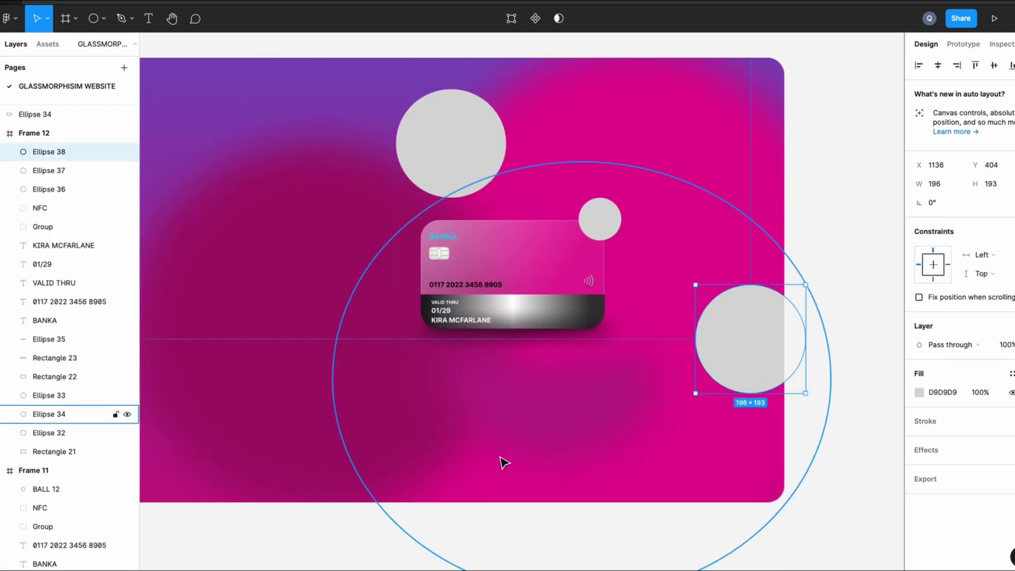
# - Duplicate circles, shrinking one copy to 134 × 134 and placing one at the frame's bottom edge
pyautogui.hotkey('ctrl', 'd')
pyautogui.moveTo(790, 398); pyautogui.dragTo(755, 407)
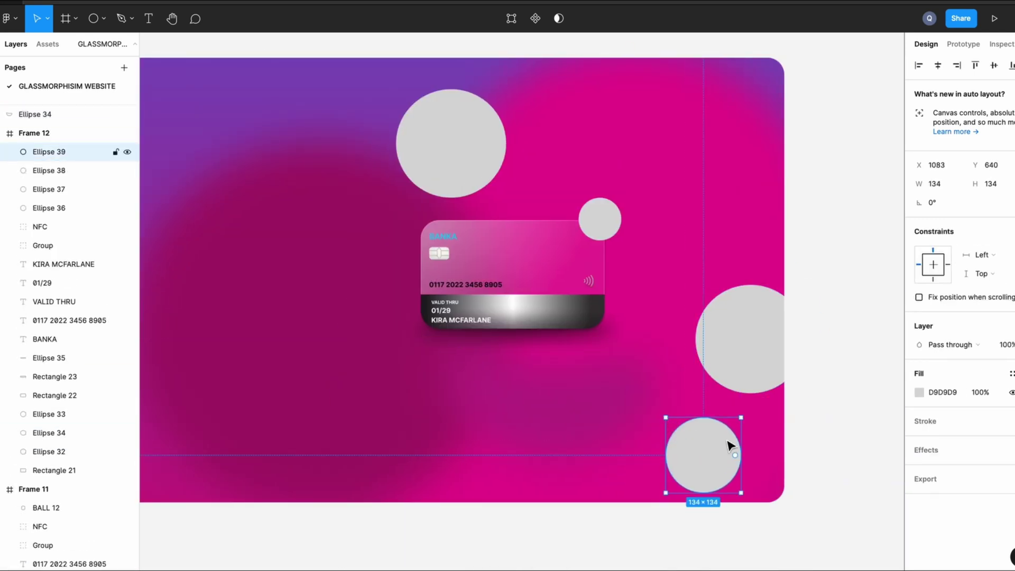
pyautogui.scroll(-1, 766, 381)
pyautogui.hscroll(-1, 766, 380)
pyautogui.click(793, 355)
pyautogui.hotkey('ctrl', 'd')
pyautogui.moveTo(793, 355); pyautogui.dragTo(537, 491)
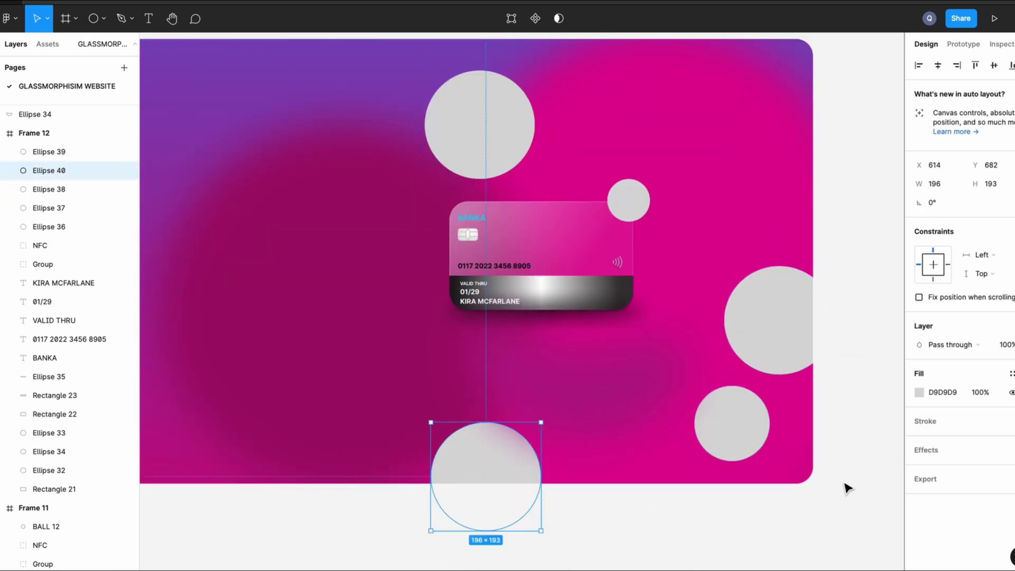
pyautogui.click(645, 498)
pyautogui.hscroll(-5, 403, 261)
# - Paste a circle enlarged to about 233 × 223 and send the big circle to the back
pyautogui.hotkey('ctrl', 'v')
pyautogui.moveTo(421, 91); pyautogui.dragTo(399, 64)
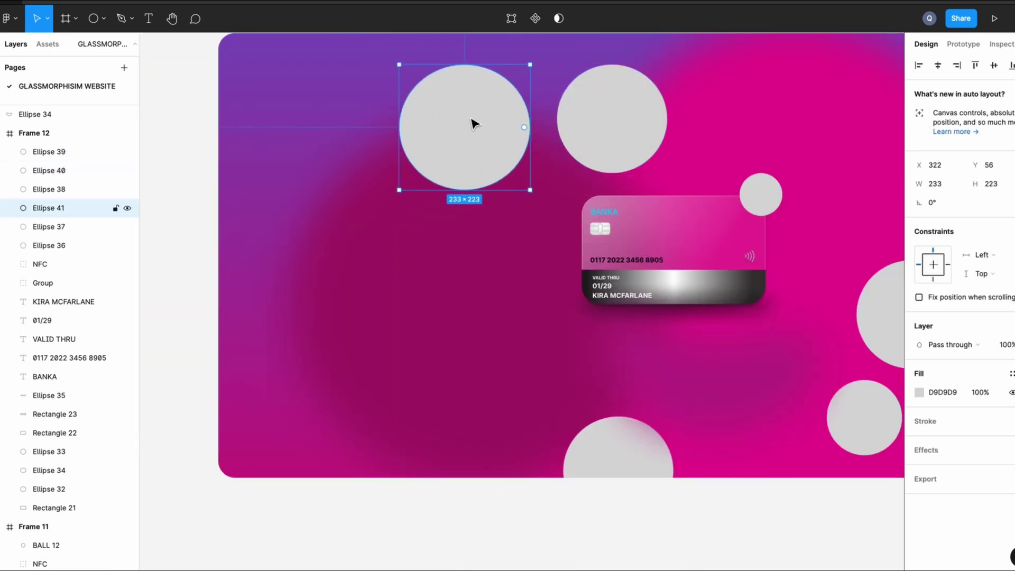
pyautogui.hscroll(-10, 533, 195)
pyautogui.hscroll(6, 179, 217)
pyautogui.moveTo(754, 199); pyautogui.dragTo(740, 217)
pyautogui.rightClick(746, 226)
pyautogui.click(797, 316)
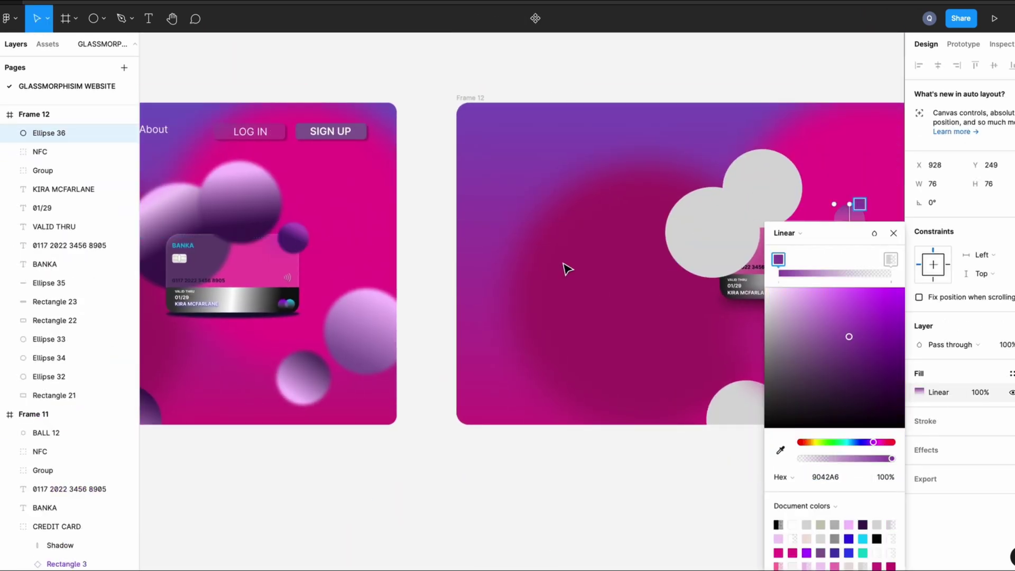
# - Give a gradient's transparent end a sampled dark purple and move Ellipse 41 below Ellipse 37
pyautogui.click(890, 259)
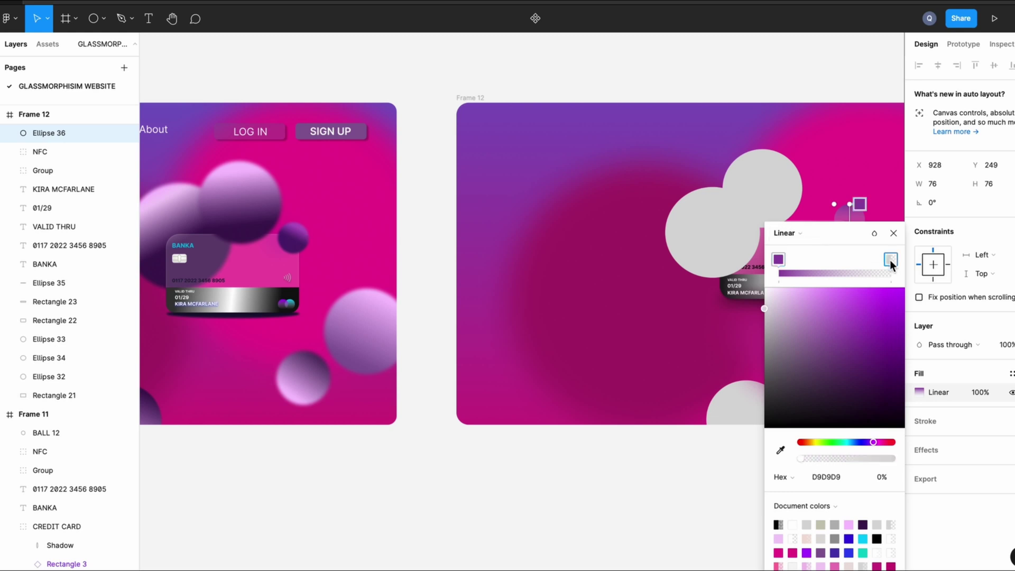
pyautogui.click(780, 449)
pyautogui.click(288, 246)
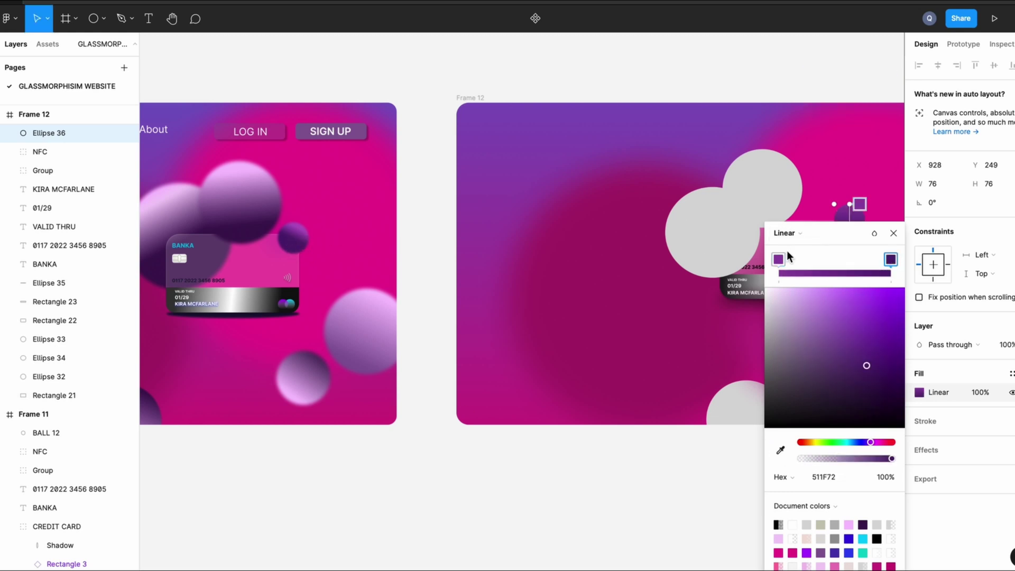
pyautogui.press('Escape')
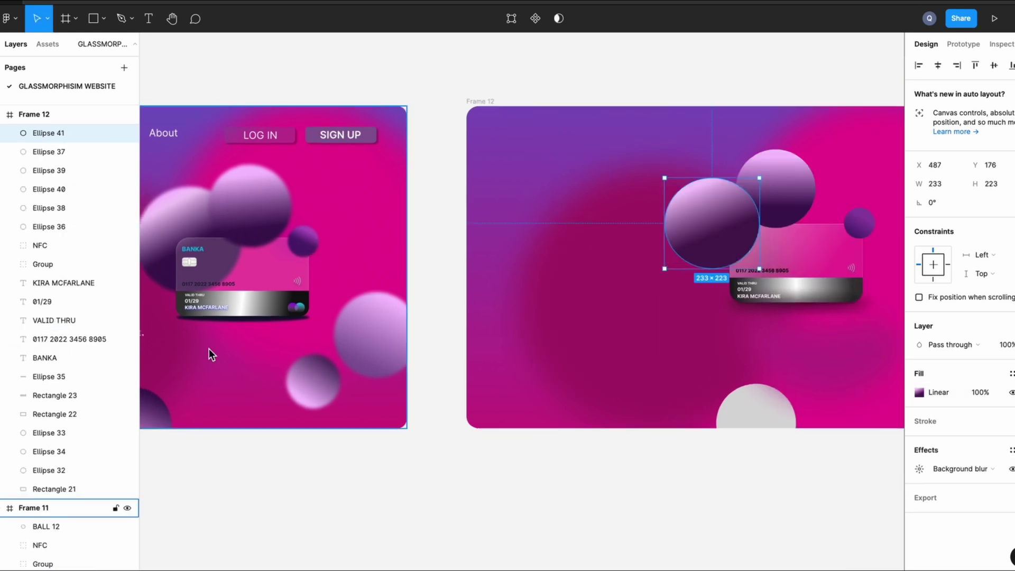
pyautogui.moveTo(53, 133); pyautogui.dragTo(60, 161)
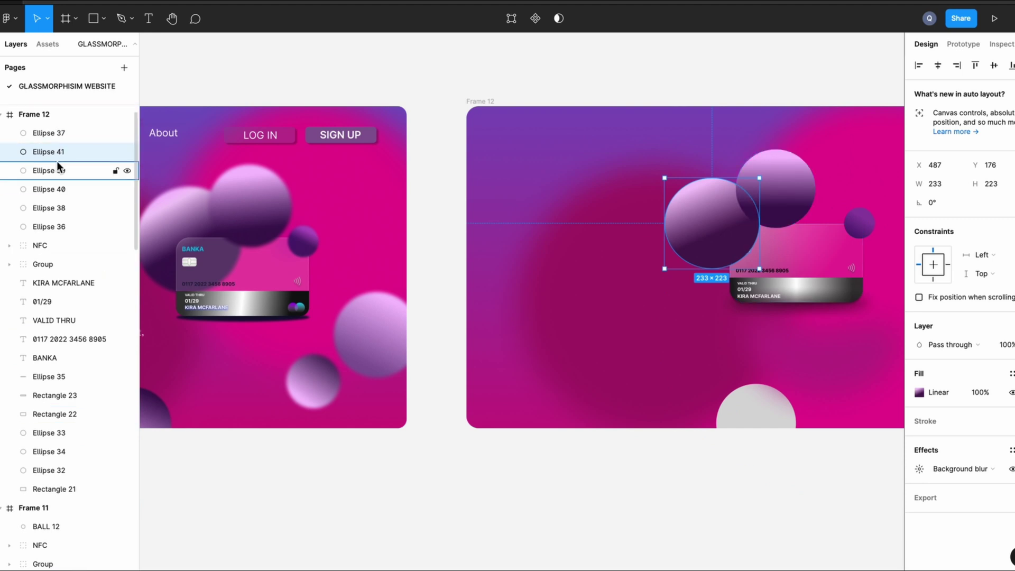
# - Switch the next circle to a linear gradient from light pink F8C3FF to dark purple 4C1B53
pyautogui.click(919, 392)
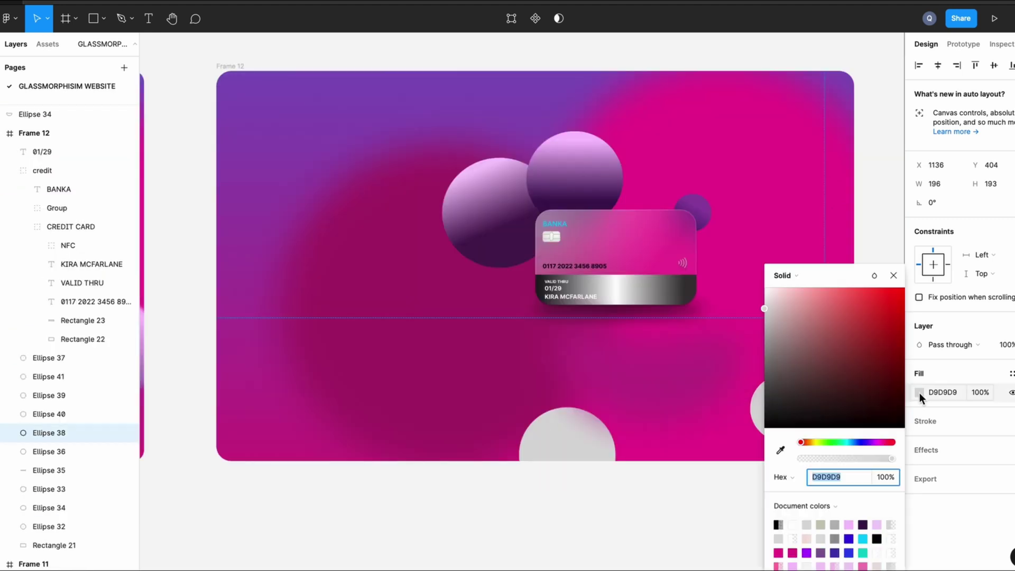
pyautogui.click(781, 450)
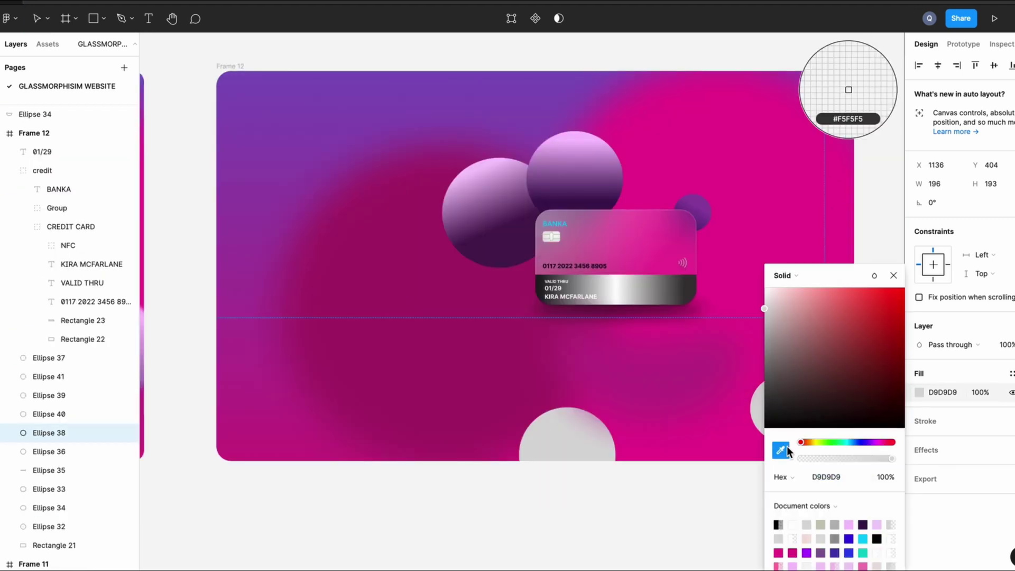
pyautogui.click(788, 274)
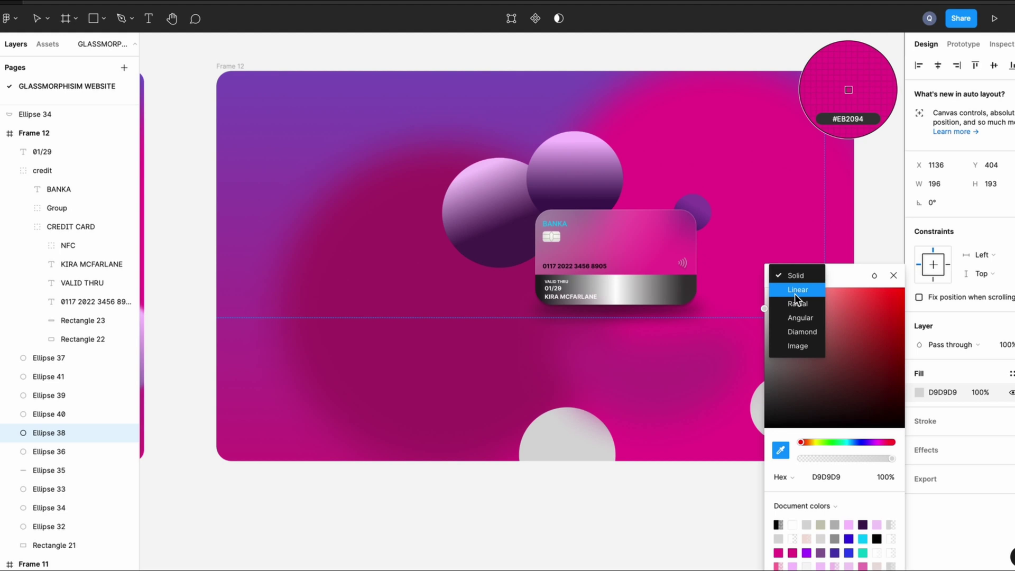
pyautogui.click(795, 291)
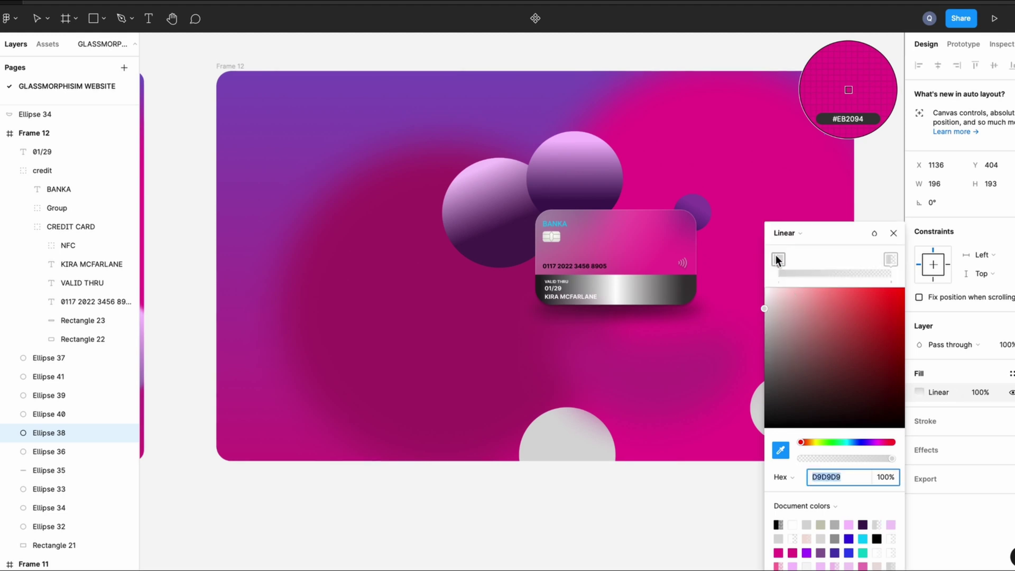
pyautogui.click(584, 135)
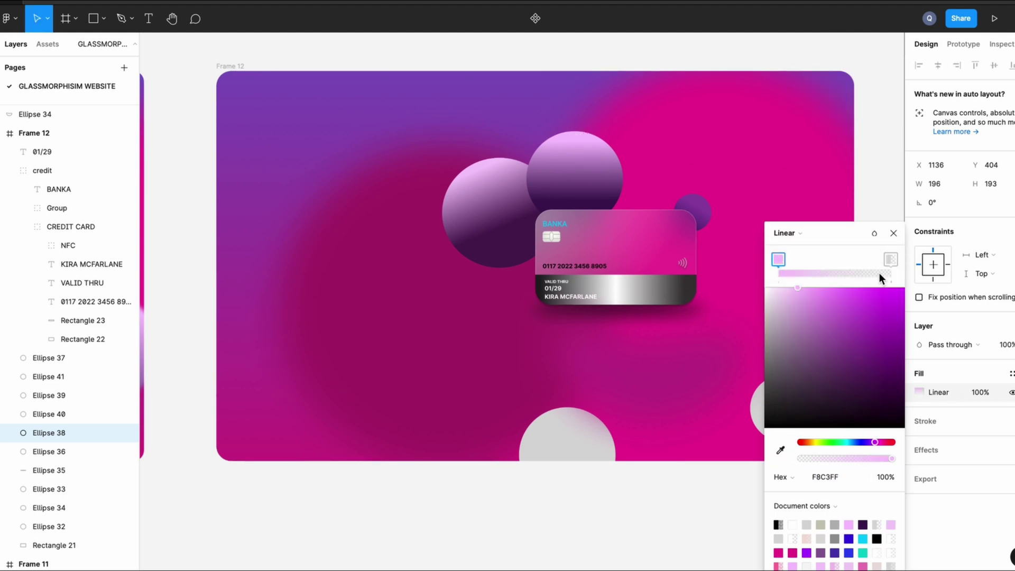
pyautogui.click(805, 390)
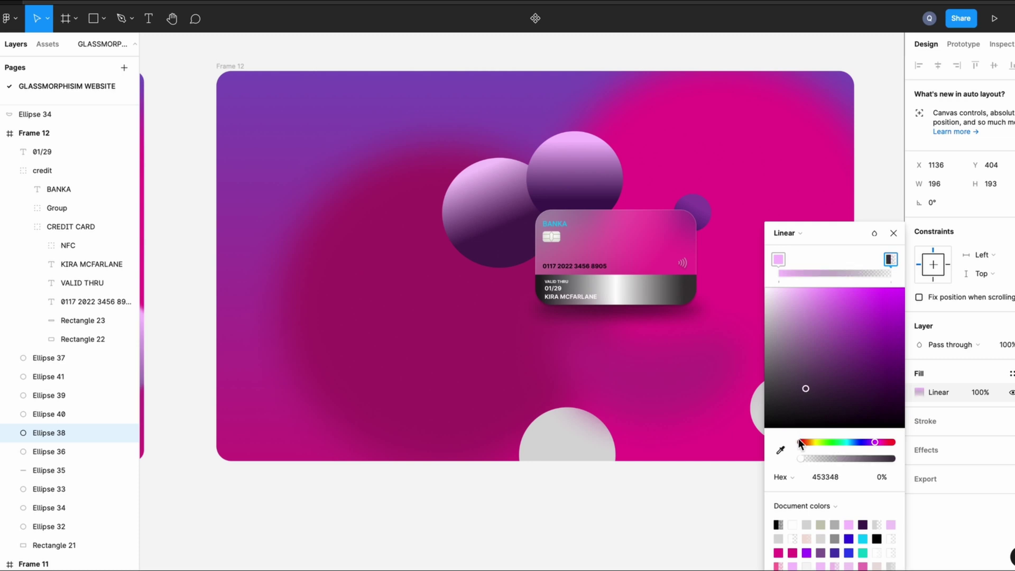
pyautogui.click(780, 449)
pyautogui.click(517, 245)
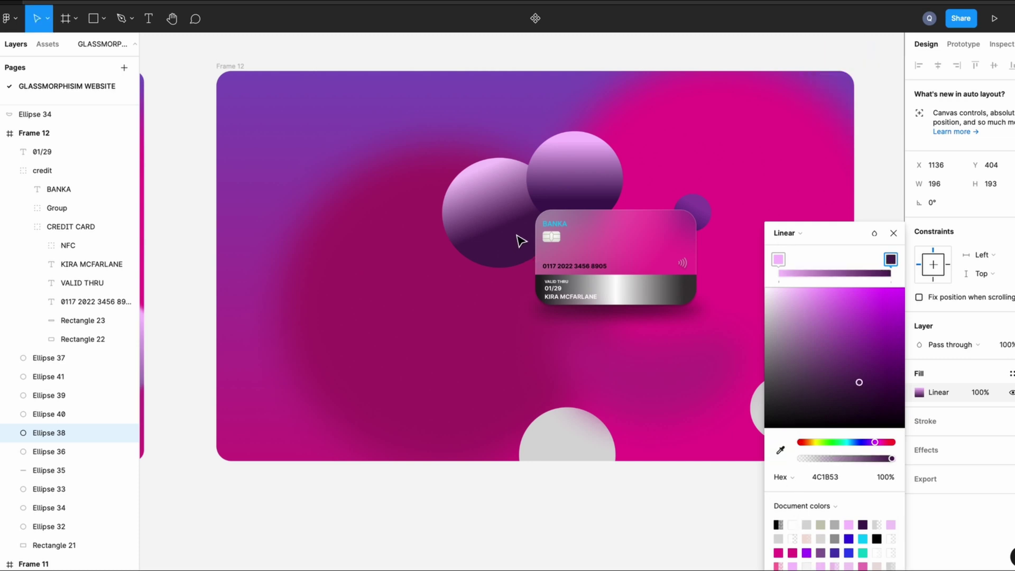
pyautogui.moveTo(842, 243); pyautogui.dragTo(947, 202)
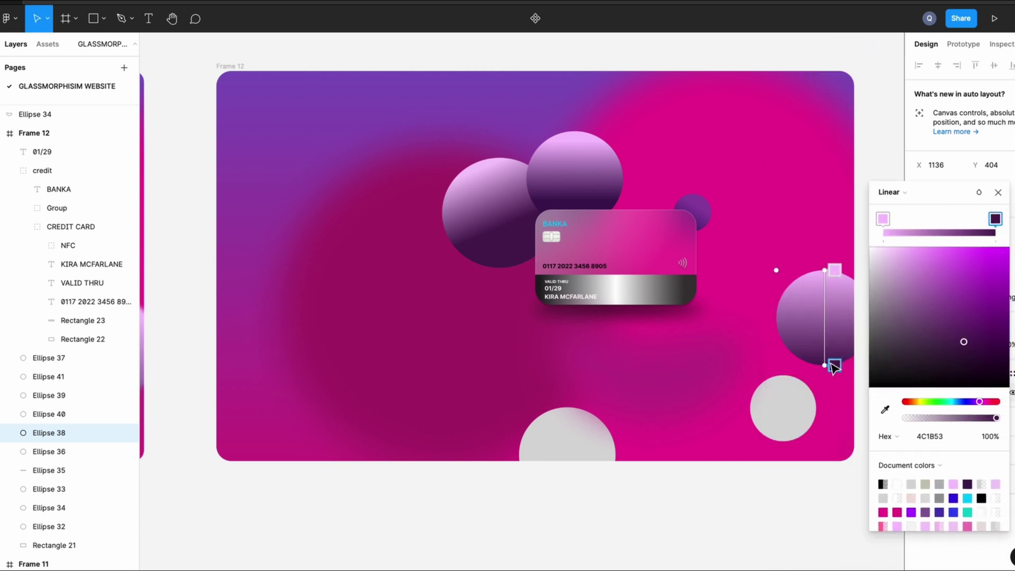
# - Recolour another gradient with a light pink stop and sampled purple 9061A3
pyautogui.hscroll(-5, 444, 373)
pyautogui.hscroll(5, 444, 373)
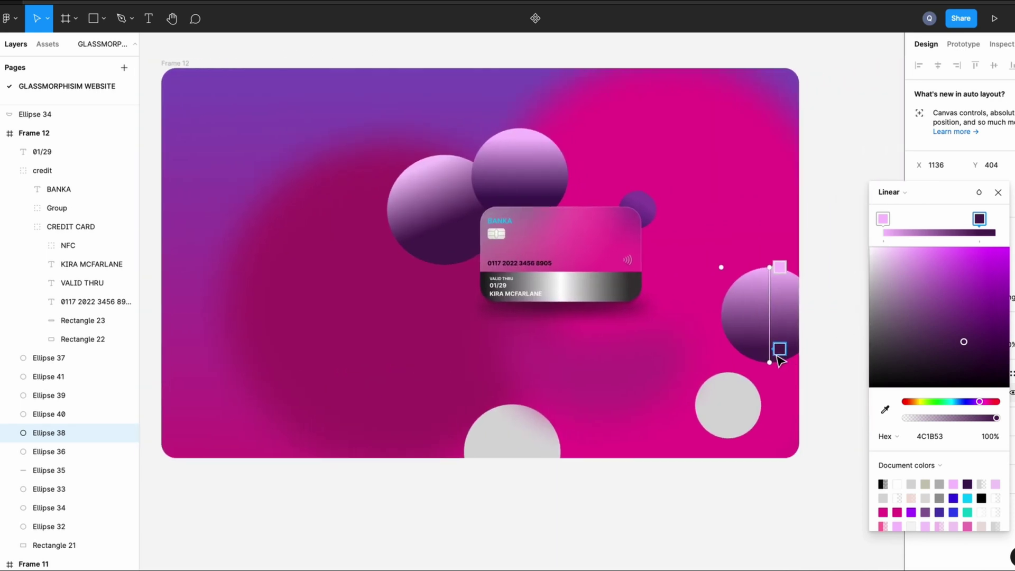
pyautogui.click(953, 484)
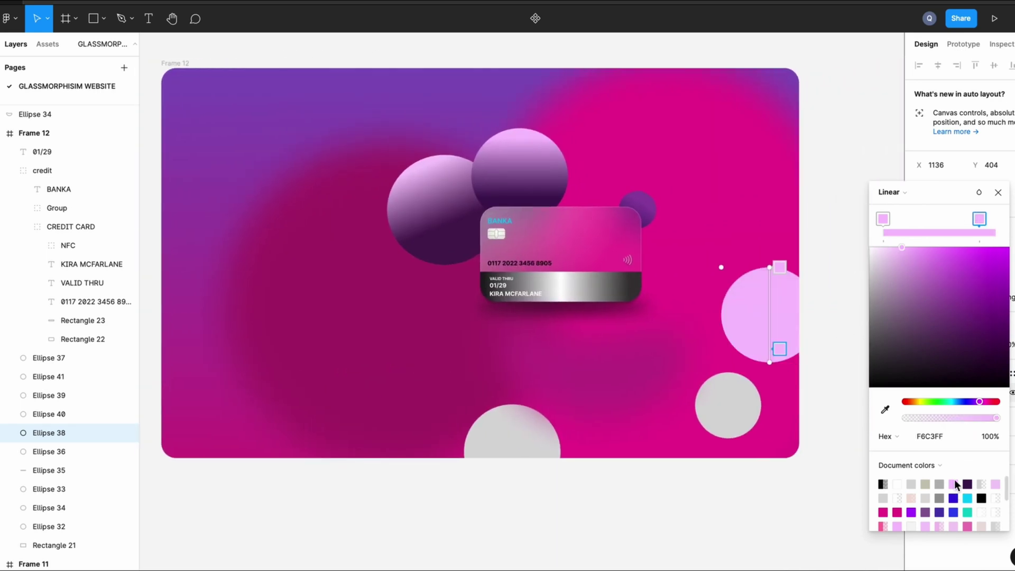
pyautogui.hscroll(-5, 624, 347)
pyautogui.press('i')
pyautogui.click(294, 381)
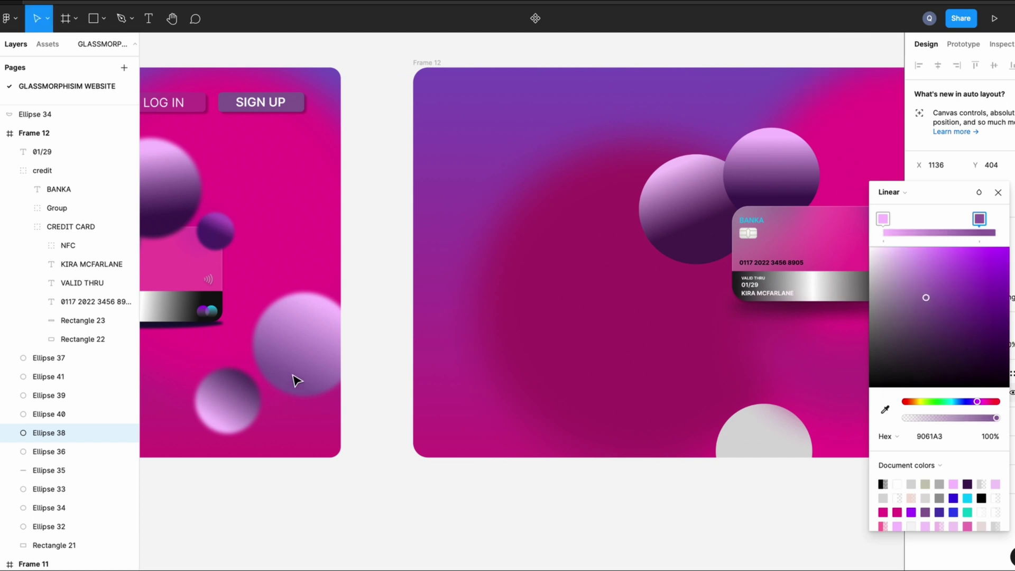
pyautogui.hscroll(9, 649, 392)
pyautogui.hscroll(-8, 647, 391)
pyautogui.hscroll(3, 646, 390)
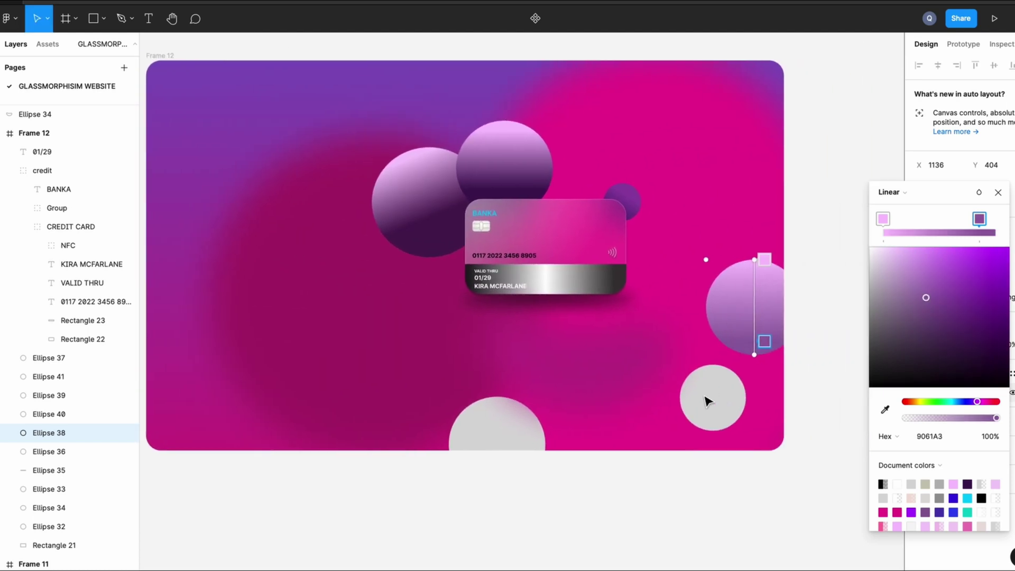
pyautogui.press('Escape')
pyautogui.click(715, 407)
pyautogui.hscroll(-8, 698, 420)
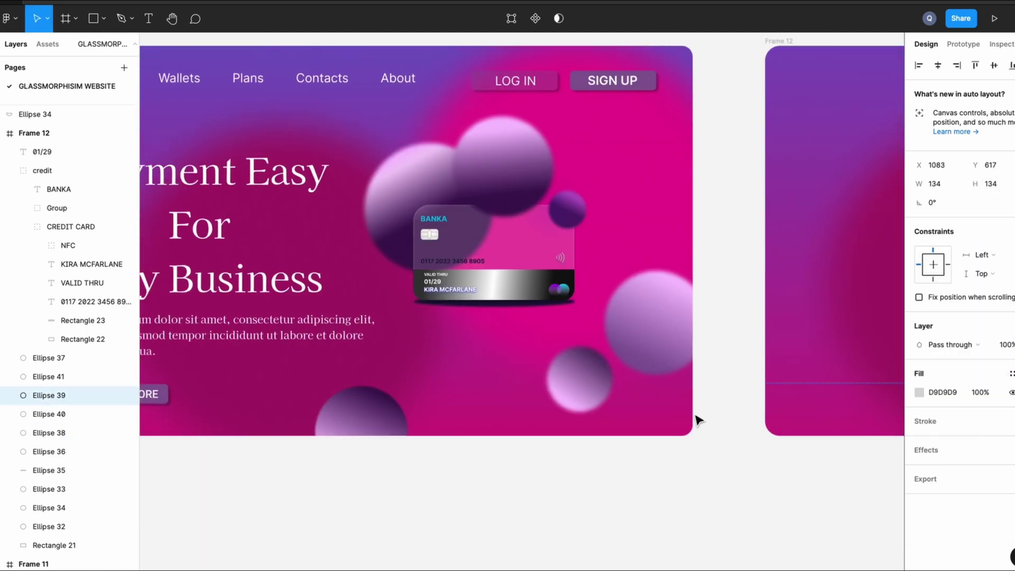
# - Check the reference gradient ball in the website frame before recolouring
pyautogui.hscroll(5, 698, 420)
pyautogui.hscroll(5, 698, 420)
pyautogui.click(919, 392)
pyautogui.click(780, 450)
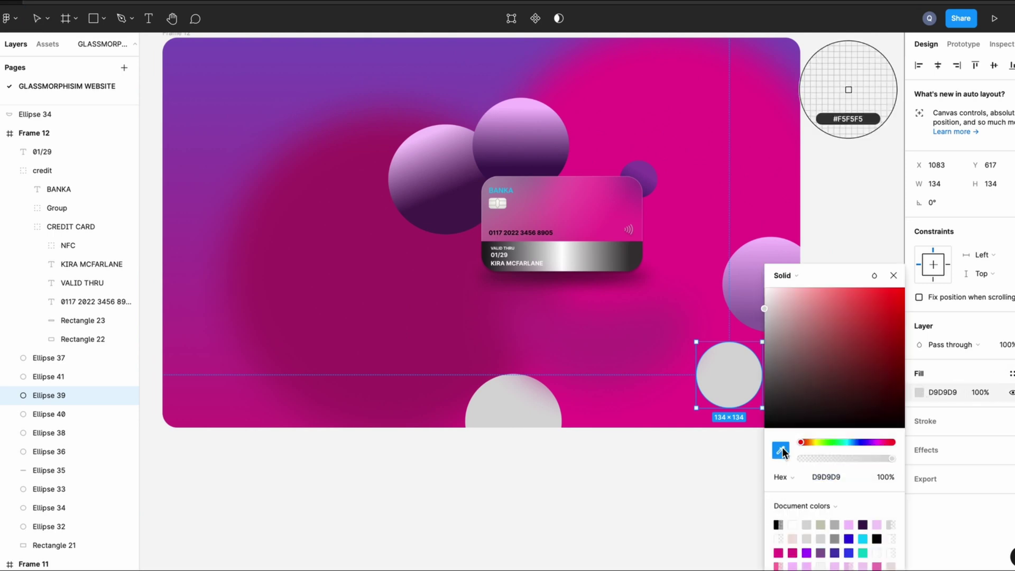
pyautogui.press('Escape')
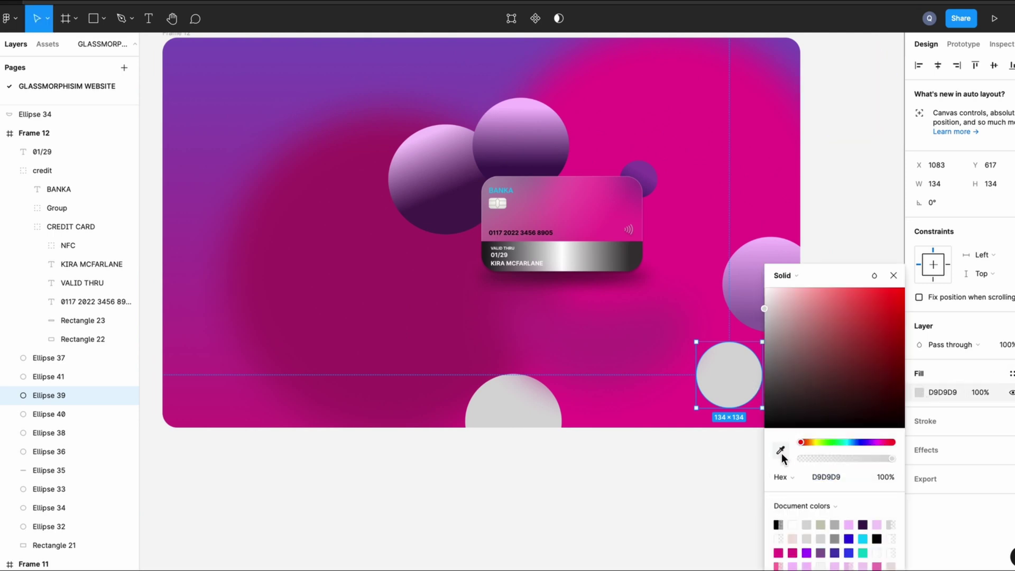
pyautogui.hscroll(-6, 451, 451)
pyautogui.click(319, 356)
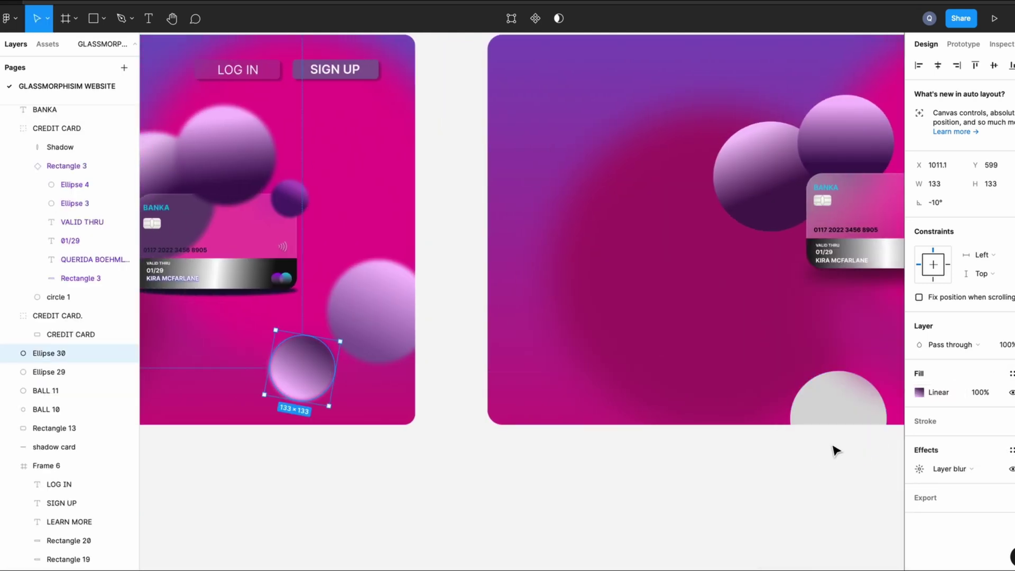
pyautogui.hscroll(8, 833, 449)
# - Give the small grey circle a linear gradient from sampled purple 9C6CA9 to light pink
pyautogui.click(829, 396)
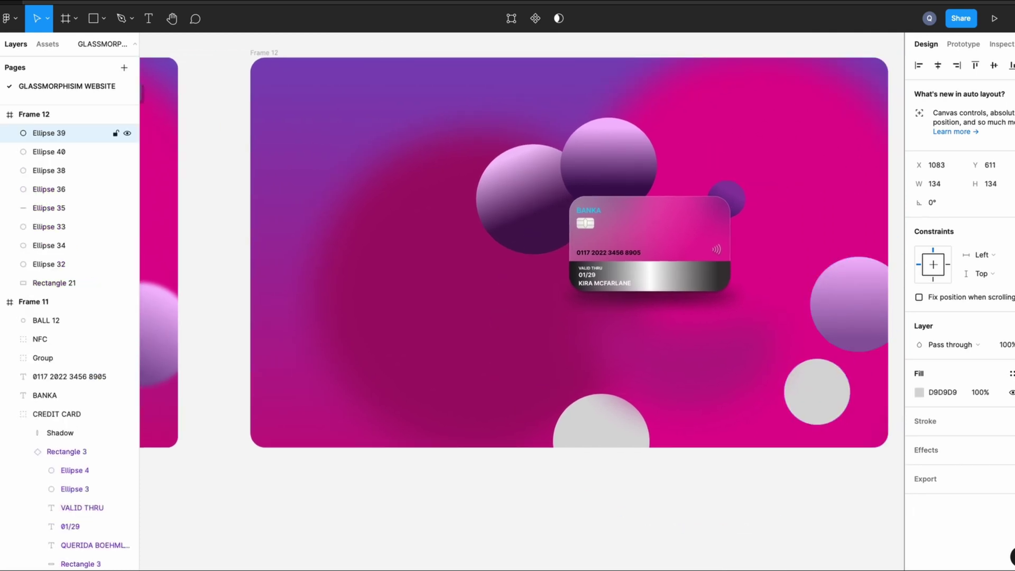
pyautogui.click(920, 392)
pyautogui.click(792, 274)
pyautogui.click(806, 294)
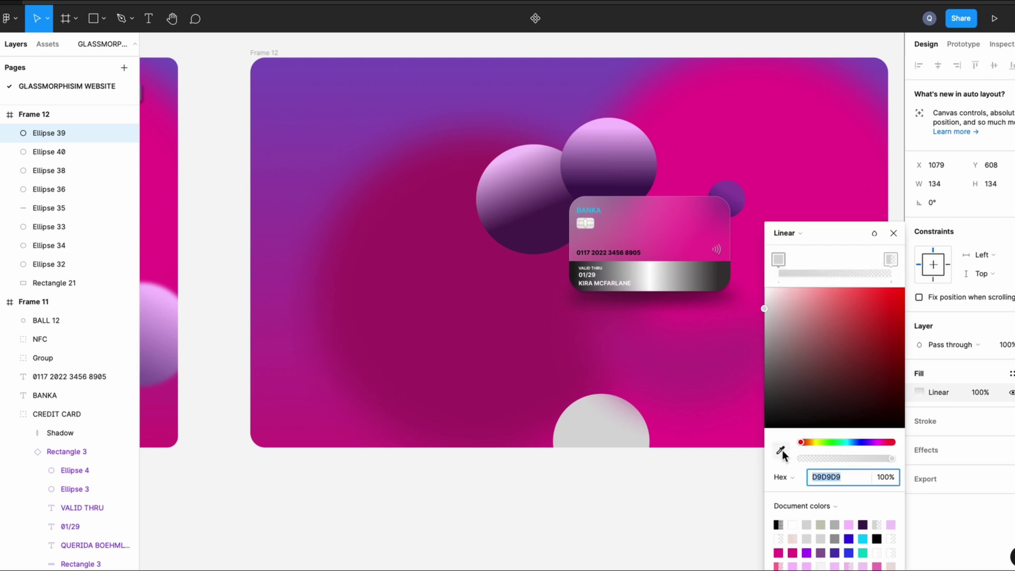
pyautogui.moveTo(828, 234); pyautogui.dragTo(952, 210)
pyautogui.click(904, 430)
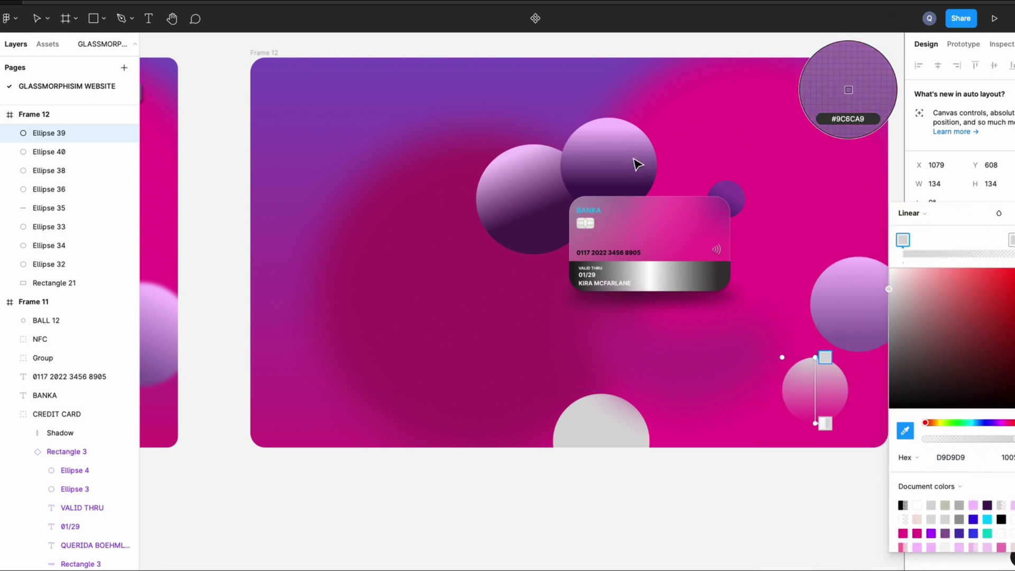
pyautogui.click(638, 165)
pyautogui.click(905, 430)
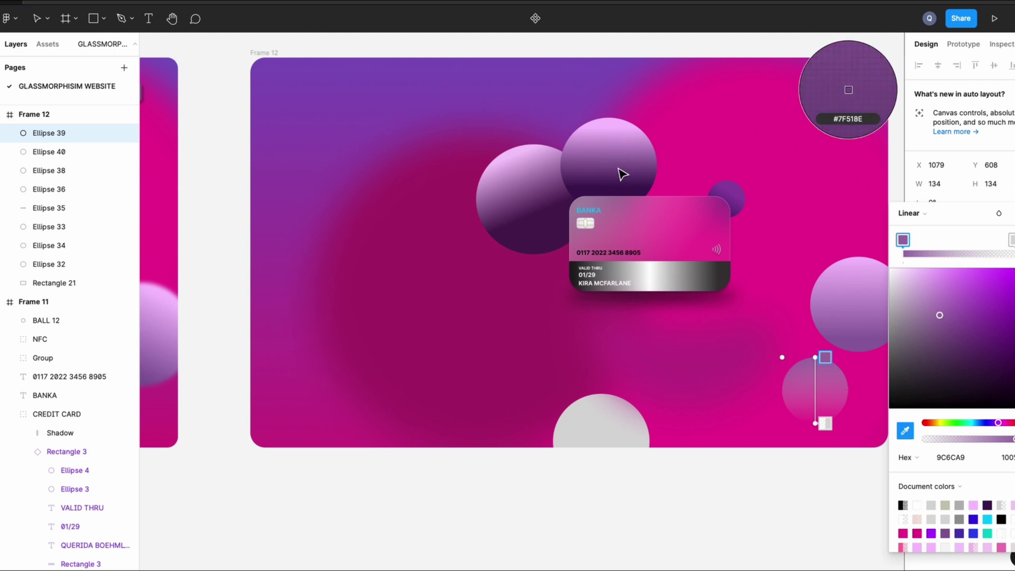
pyautogui.click(622, 172)
pyautogui.click(823, 423)
pyautogui.click(973, 504)
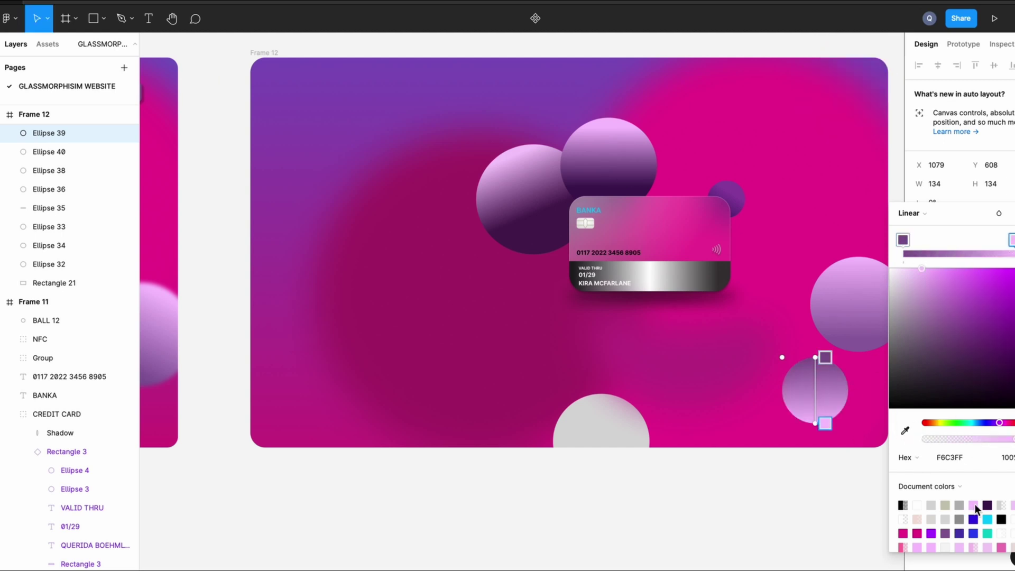
# - Tilt the small sphere's gradient and darken its top purple stop
pyautogui.moveTo(818, 362); pyautogui.dragTo(834, 359)
pyautogui.moveTo(825, 423); pyautogui.dragTo(813, 423)
pyautogui.click(841, 362)
pyautogui.moveTo(949, 330); pyautogui.dragTo(950, 338)
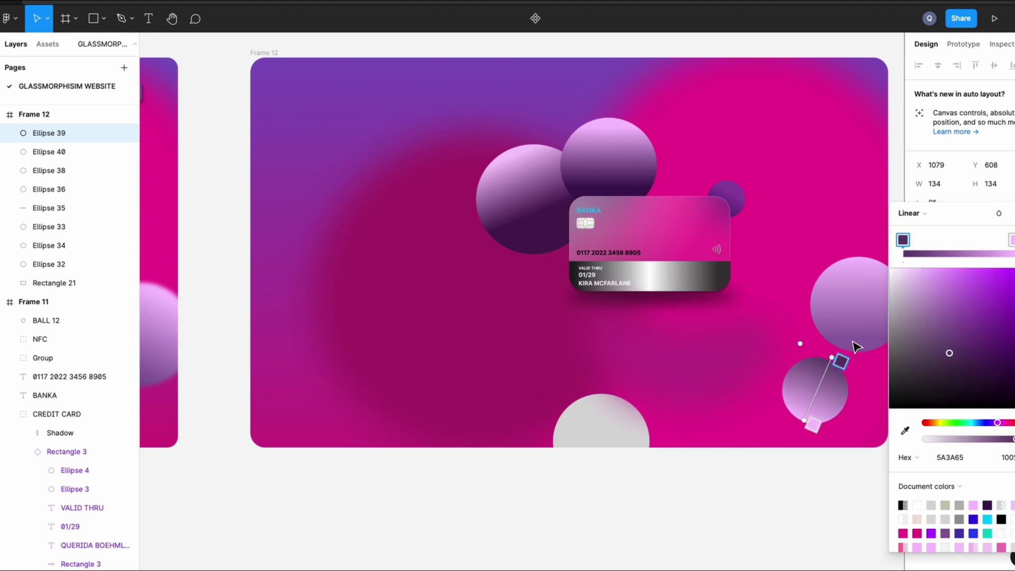
pyautogui.press('Escape')
# - Review the darker gradient stop on the large sphere at the right edge
pyautogui.click(872, 332)
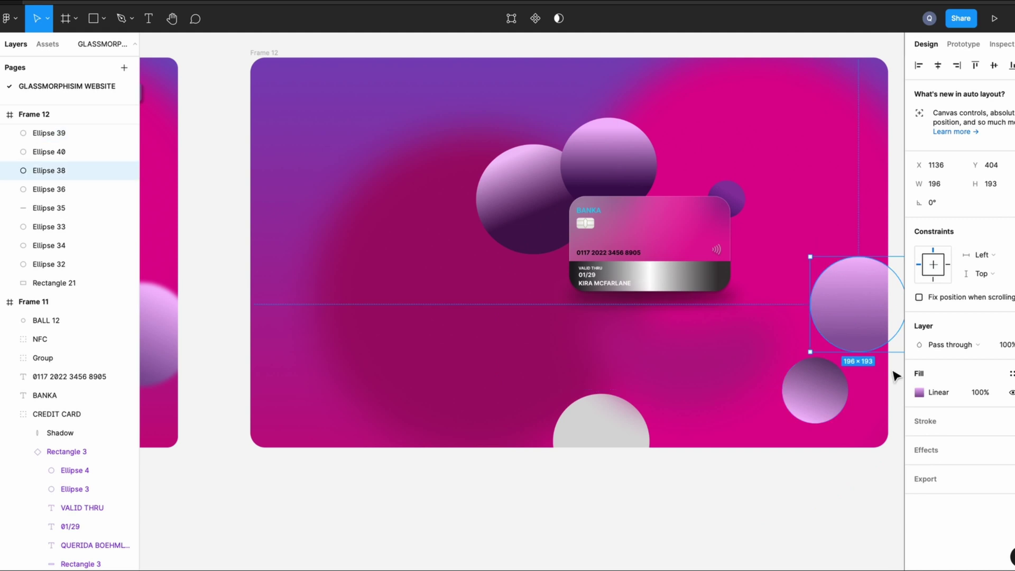
pyautogui.click(919, 391)
pyautogui.click(874, 259)
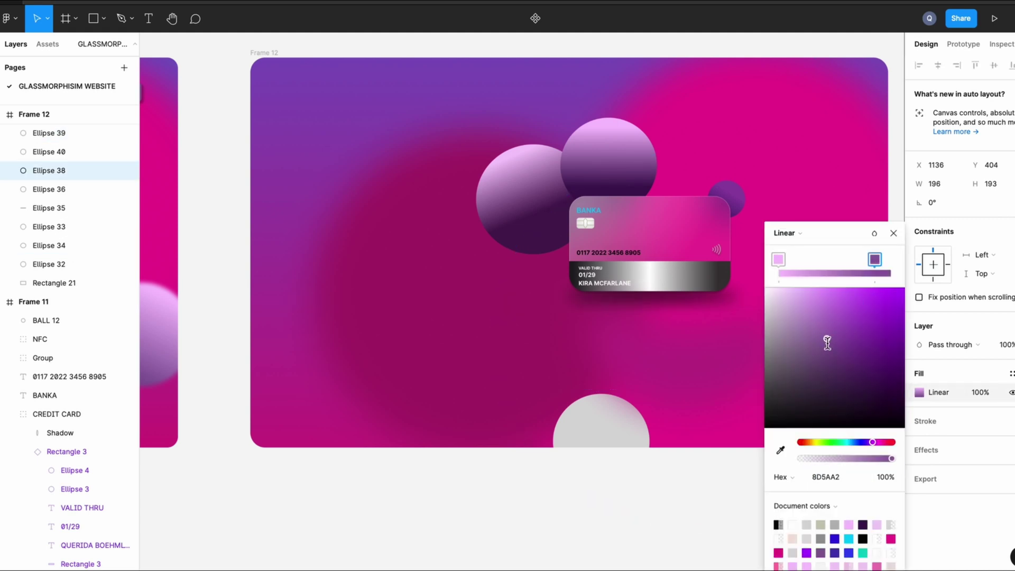
pyautogui.click(894, 233)
pyautogui.click(744, 500)
pyautogui.hscroll(-4, 743, 500)
pyautogui.hscroll(-5, 747, 508)
pyautogui.hscroll(5, 748, 507)
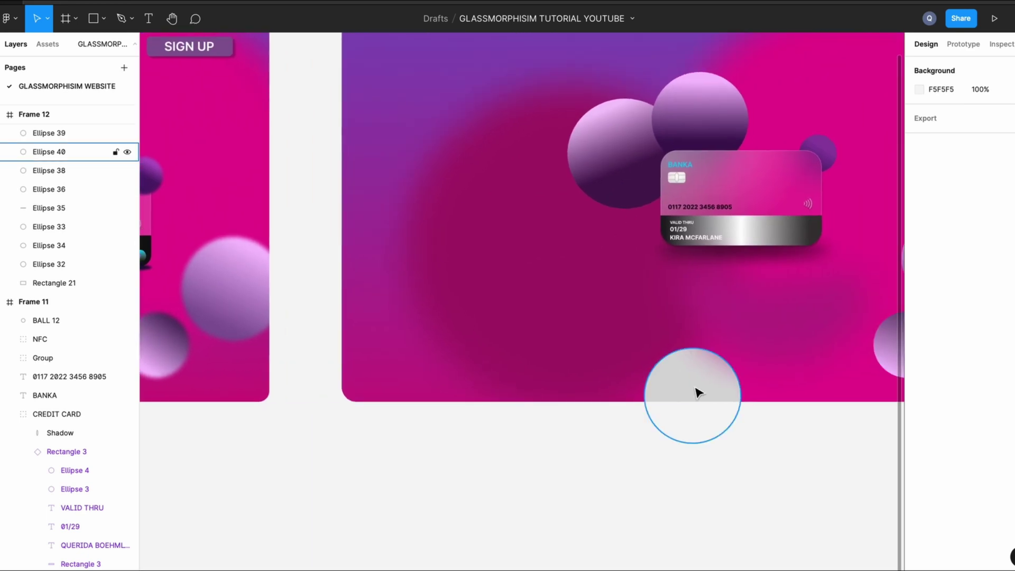
# - Give the grey bottom-edge sphere a linear gradient from sampled purple to light pink
pyautogui.click(697, 392)
pyautogui.click(920, 392)
pyautogui.click(783, 274)
pyautogui.click(793, 288)
pyautogui.click(778, 259)
pyautogui.click(780, 450)
pyautogui.click(700, 139)
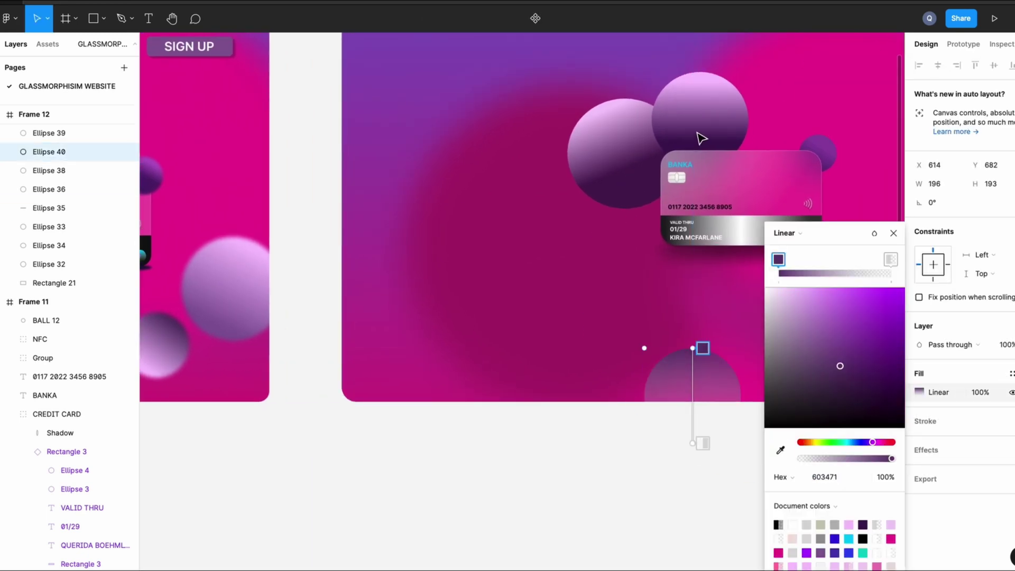
pyautogui.click(891, 259)
pyautogui.click(848, 525)
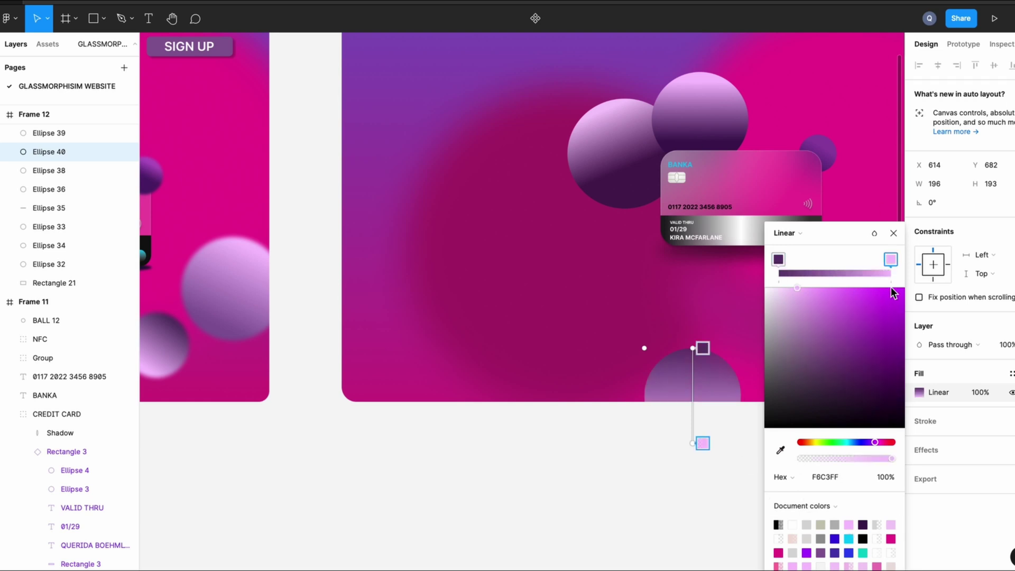
pyautogui.click(893, 233)
pyautogui.click(792, 494)
pyautogui.hscroll(3, 792, 494)
pyautogui.scroll(1, 791, 493)
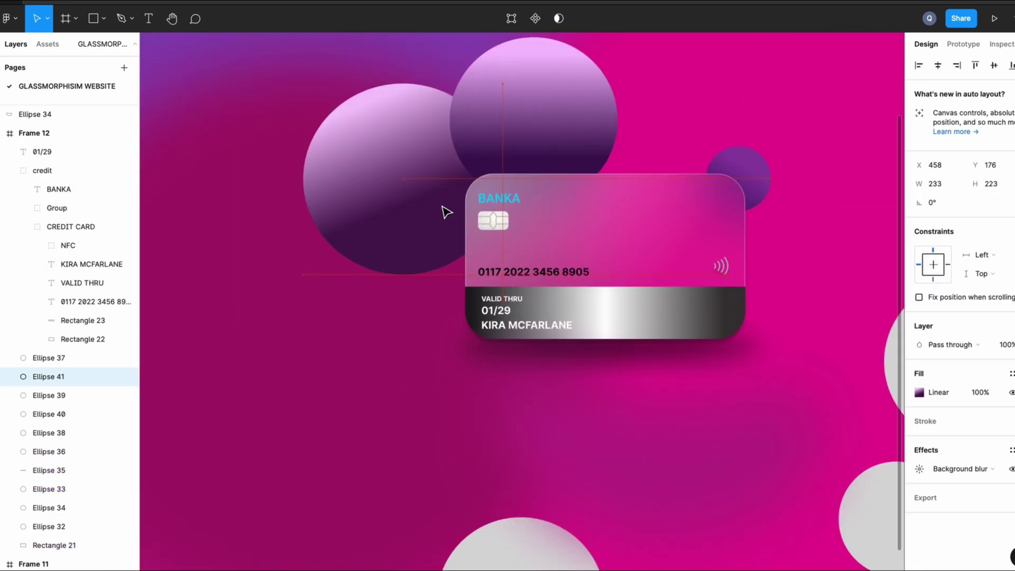
# - Apply a background blur of 30 to Ellipses 37, 41, 36 and 39
pyautogui.click(215, 61)
pyautogui.scroll(-3, 390, 215)
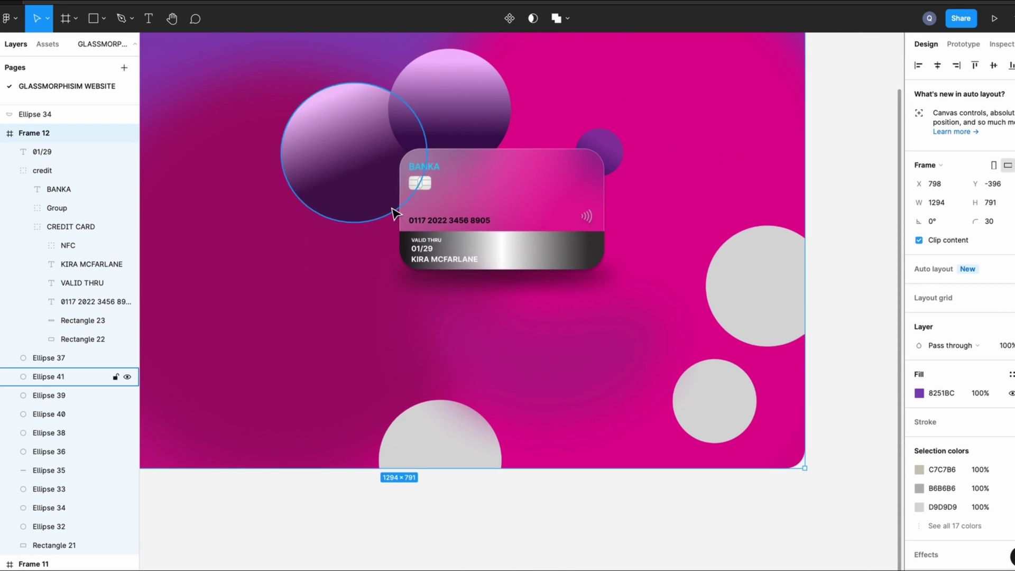
pyautogui.scroll(2, 392, 213)
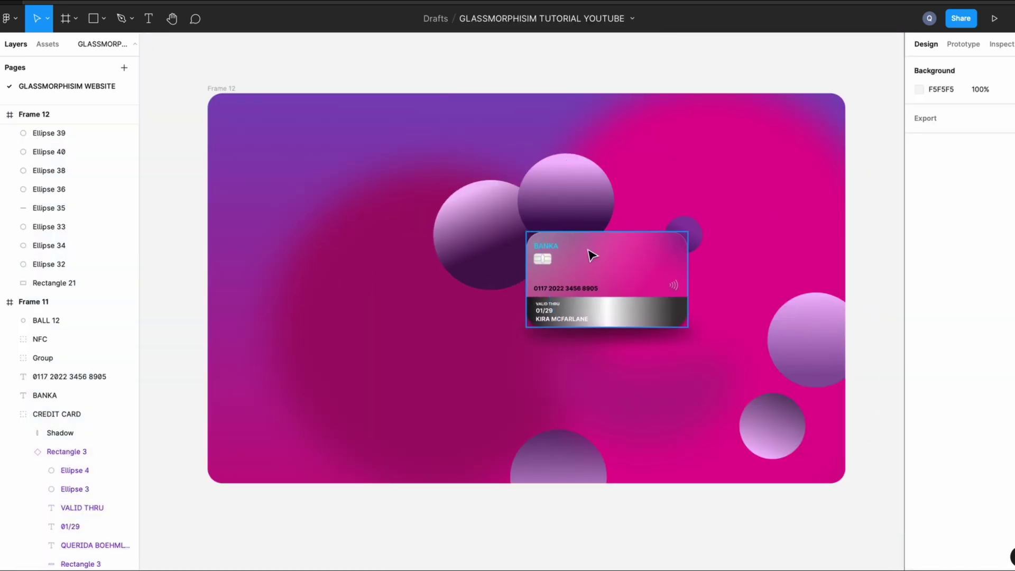
pyautogui.click(564, 191)
pyautogui.keyDown('shift'); pyautogui.click(493, 227); pyautogui.keyUp('shift')
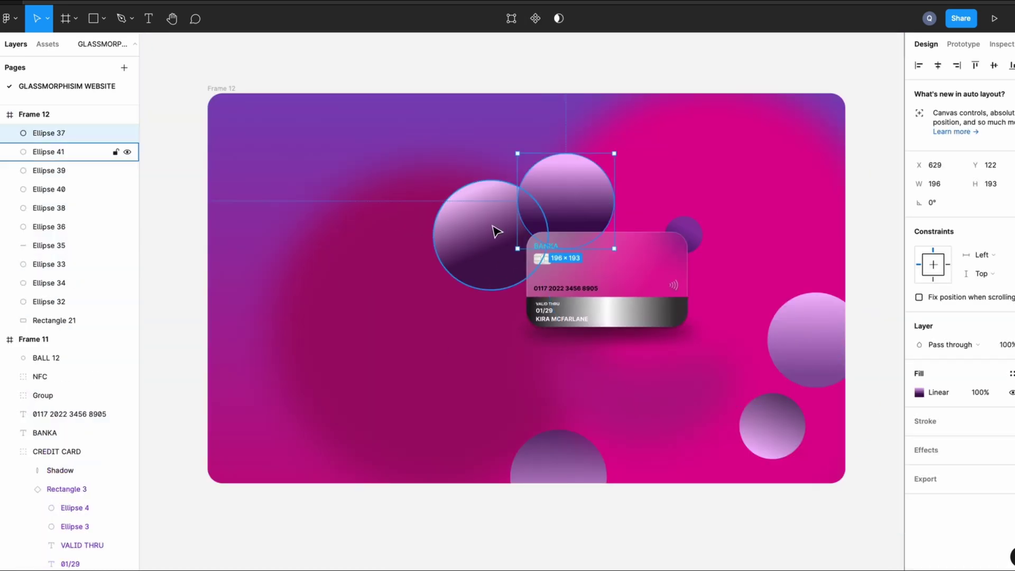
pyautogui.keyDown('shift'); pyautogui.click(695, 239); pyautogui.keyUp('shift')
pyautogui.keyDown('shift'); pyautogui.click(782, 419); pyautogui.keyUp('shift')
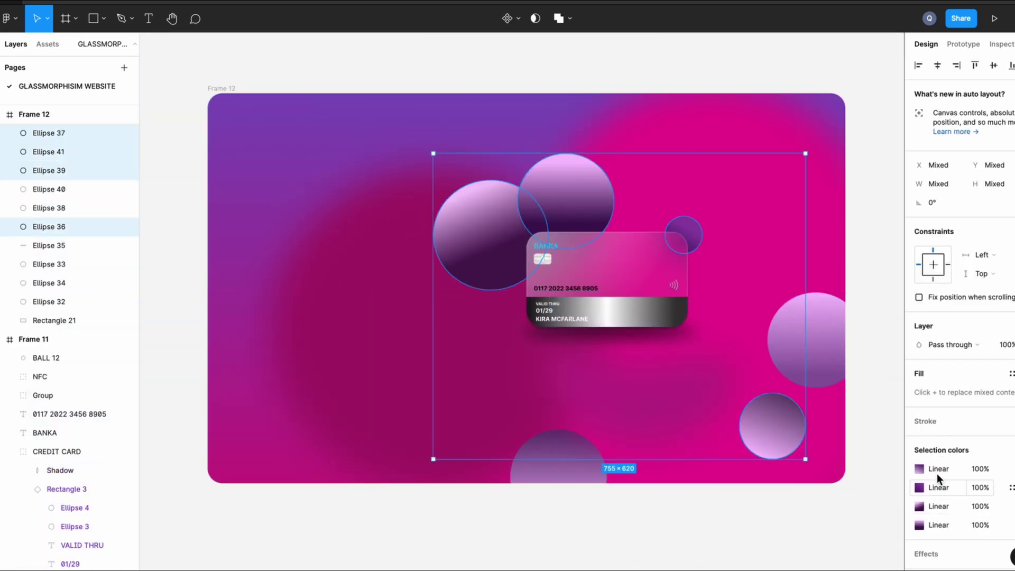
pyautogui.click(1011, 508)
pyautogui.click(947, 527)
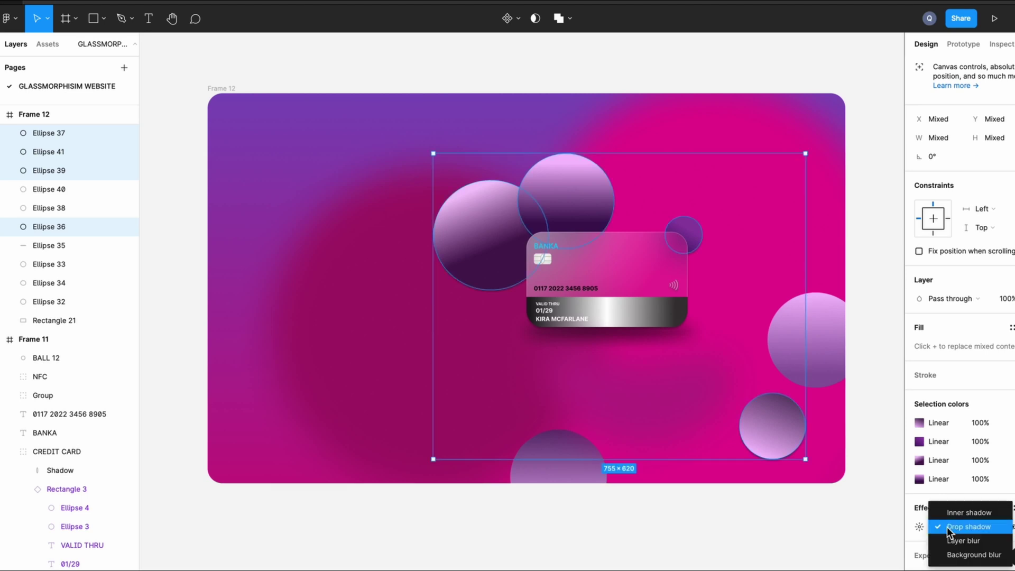
pyautogui.click(956, 553)
pyautogui.click(919, 527)
pyautogui.write('30')
pyautogui.press('Return')
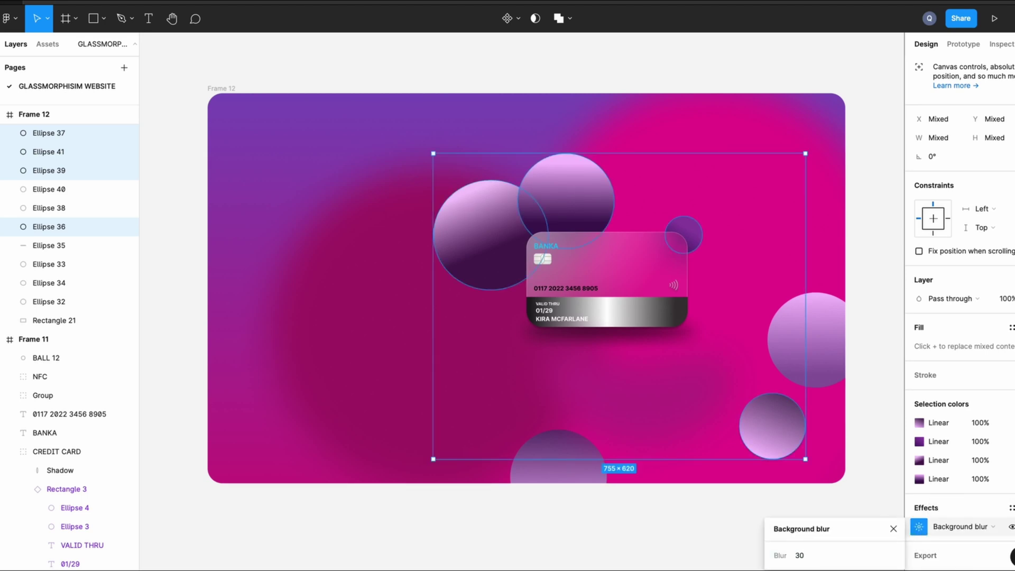
pyautogui.click(691, 468)
# - Bring Ellipse 36, the small purple sphere beside the card, to the front
pyautogui.hscroll(-6, 690, 468)
pyautogui.hscroll(8, 690, 469)
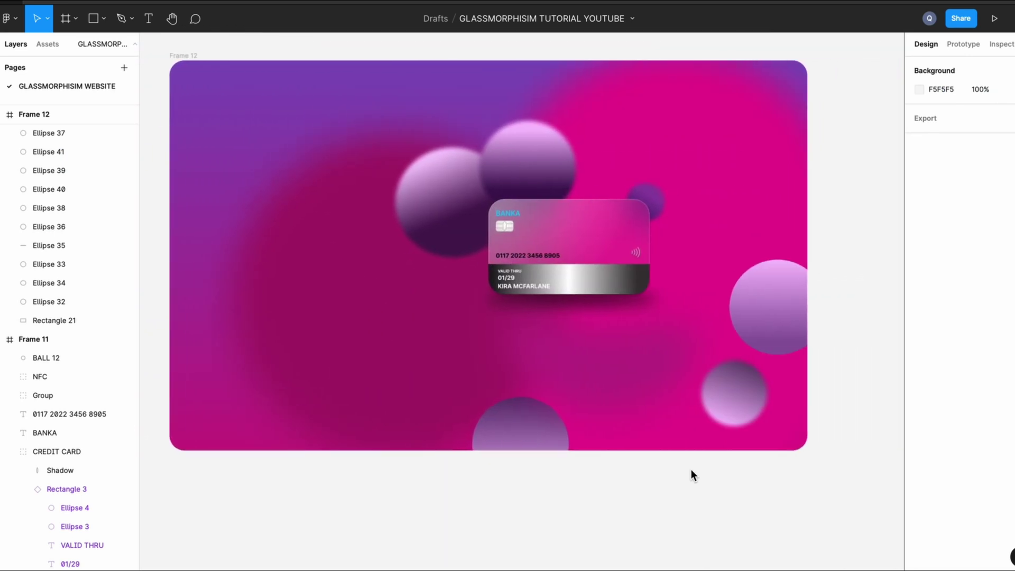
pyautogui.hscroll(-5, 690, 468)
pyautogui.hscroll(6, 690, 469)
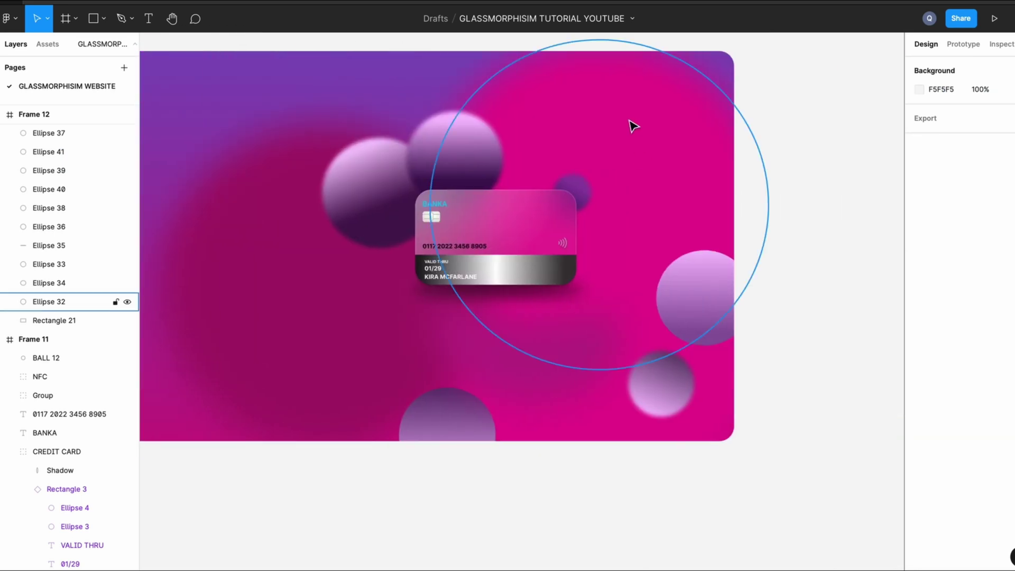
pyautogui.click(579, 182)
pyautogui.rightClick(579, 183)
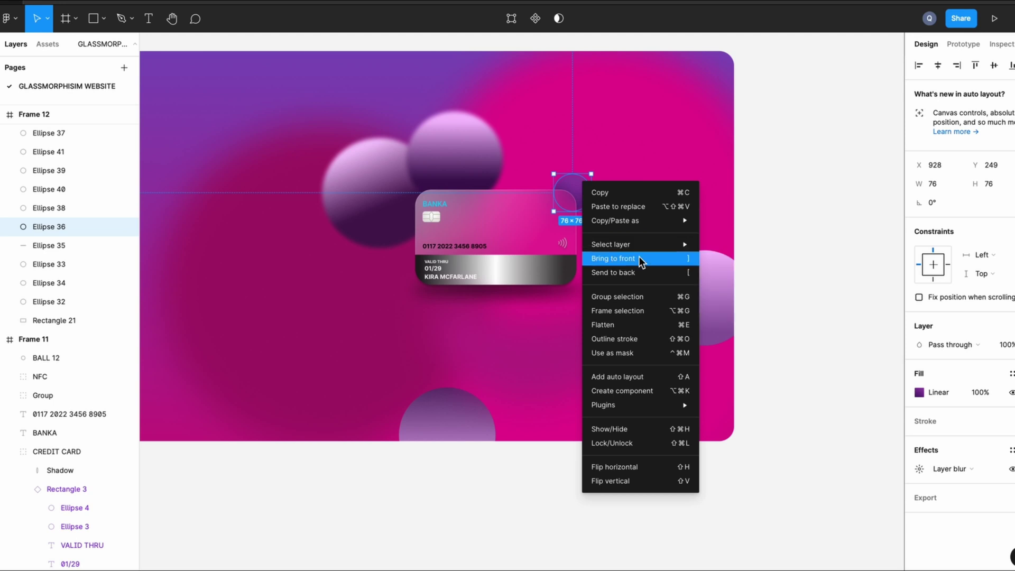
pyautogui.click(639, 257)
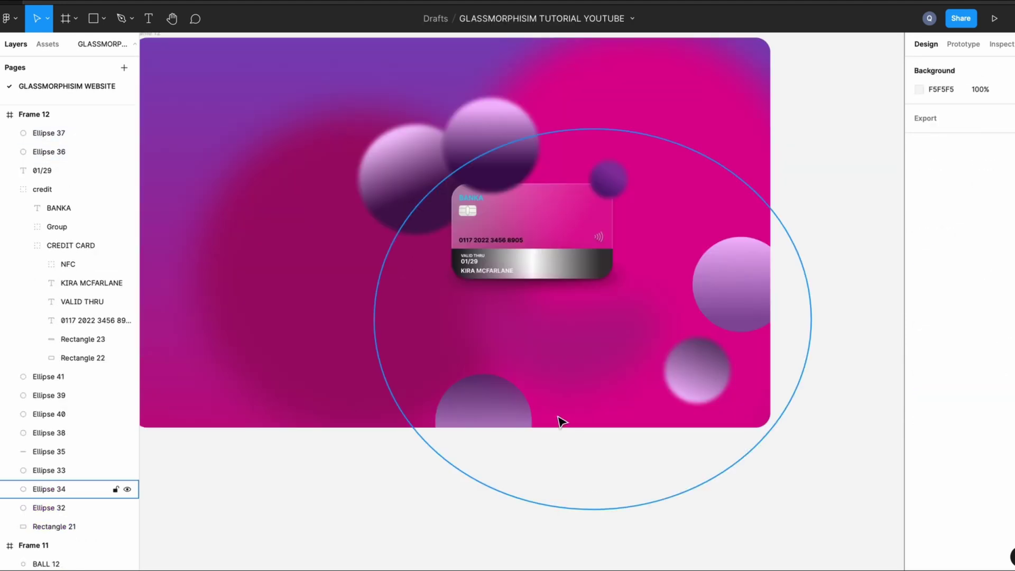
pyautogui.hscroll(2, 665, 475)
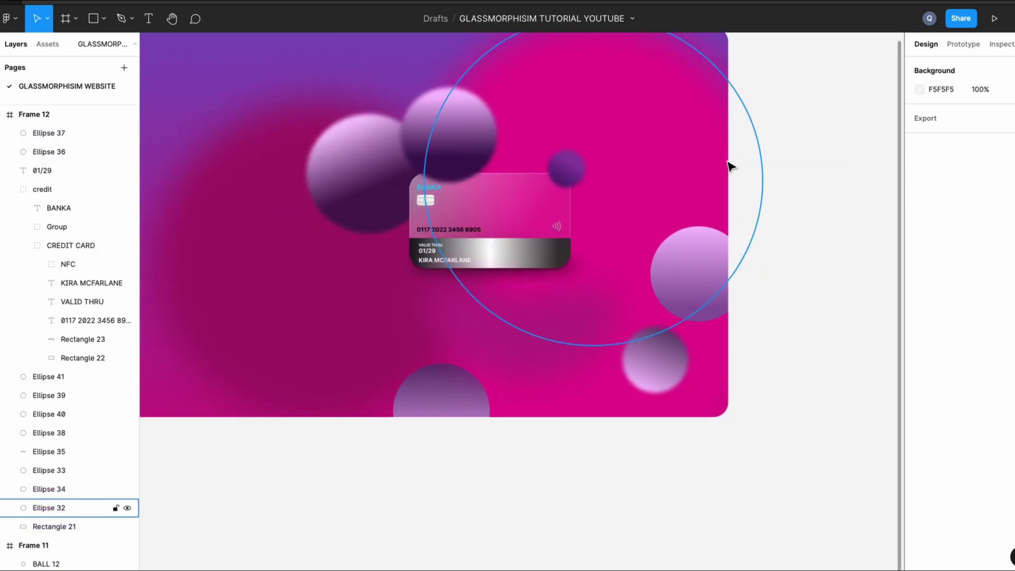
pyautogui.click(48, 376)
pyautogui.click(103, 18)
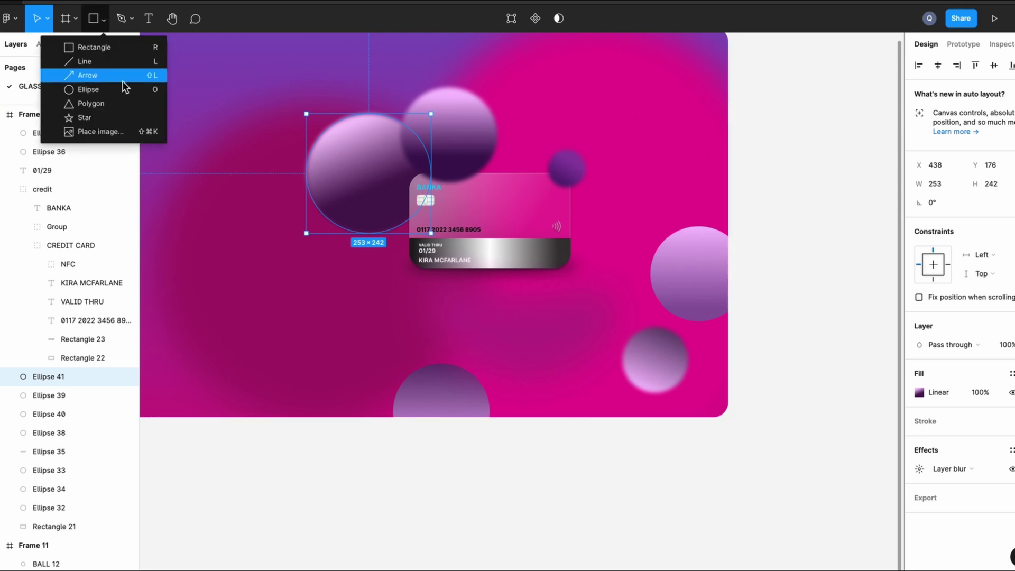
# - Draw a new ellipse at the card's left edge filled with dark purple 4C1B53
pyautogui.click(125, 90)
pyautogui.moveTo(363, 156)
pyautogui.mouseDown()
pyautogui.moveTo(392, 211)
pyautogui.moveTo(405, 193)
pyautogui.mouseUp()
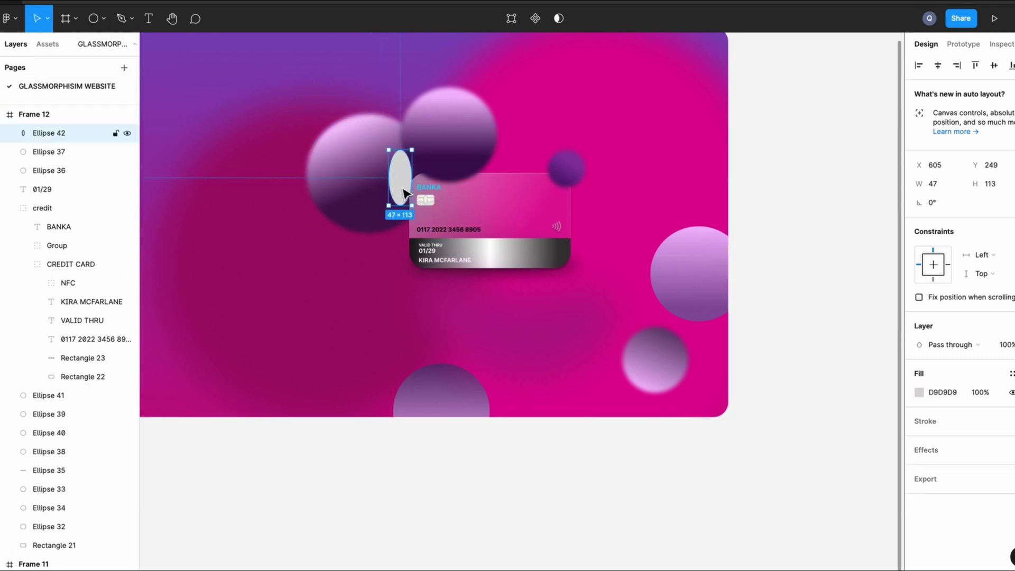
pyautogui.click(919, 392)
pyautogui.click(780, 450)
pyautogui.click(377, 203)
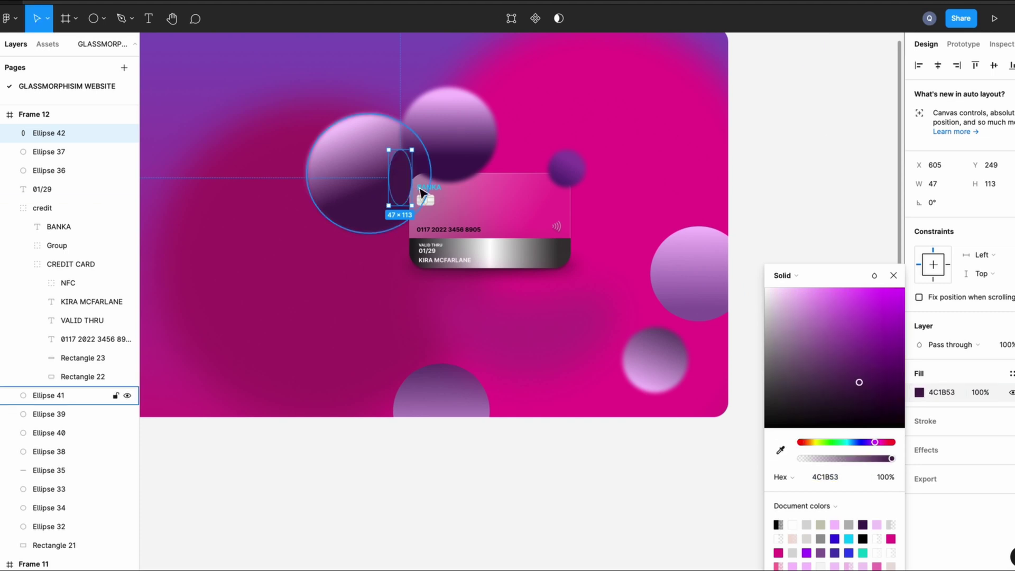
pyautogui.click(893, 275)
# - Add a layer blur to the ellipse and set its fill opacity to 15%
pyautogui.click(926, 449)
pyautogui.click(954, 468)
pyautogui.click(955, 482)
pyautogui.click(988, 392)
pyautogui.write('30')
pyautogui.press('Return')
pyautogui.click(991, 393)
pyautogui.write('15')
pyautogui.press('Return')
# - Resize the highlight ellipse to about 96 × 115 and position it over the card's edge
pyautogui.moveTo(400, 177); pyautogui.dragTo(400, 180)
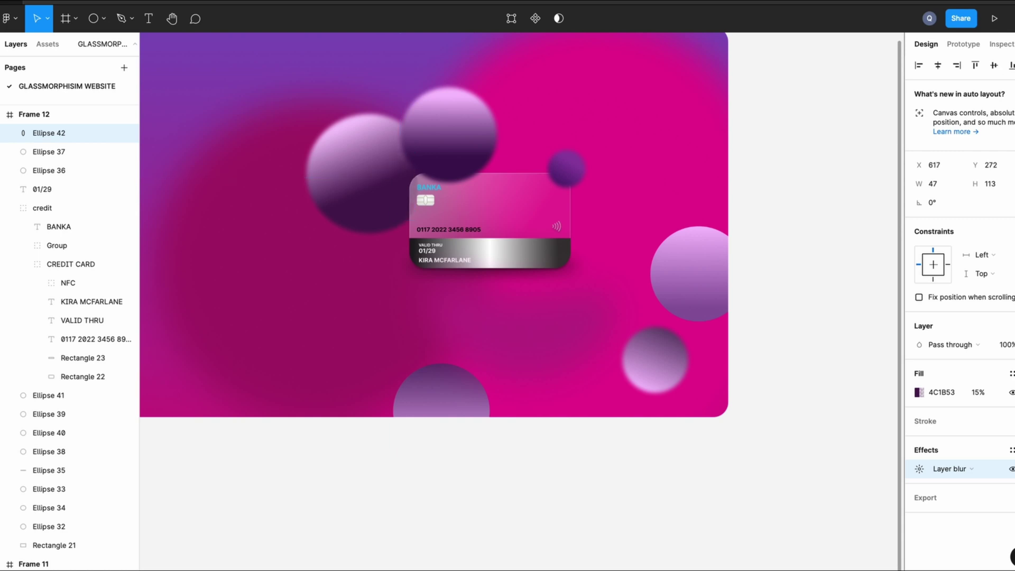
pyautogui.click(799, 162)
pyautogui.click(404, 195)
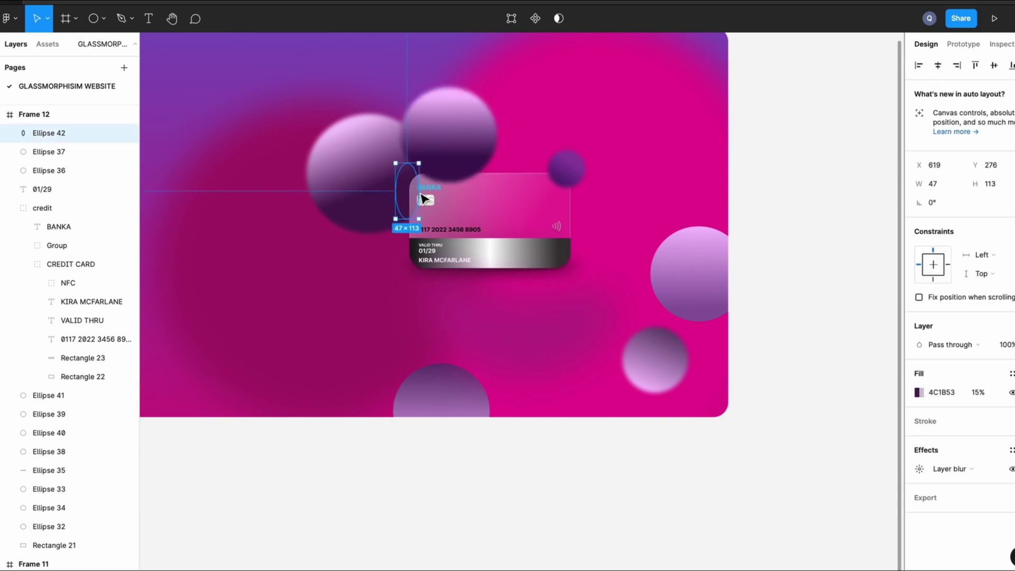
pyautogui.click(791, 181)
pyautogui.click(402, 209)
pyautogui.moveTo(397, 208); pyautogui.dragTo(381, 207)
pyautogui.click(808, 163)
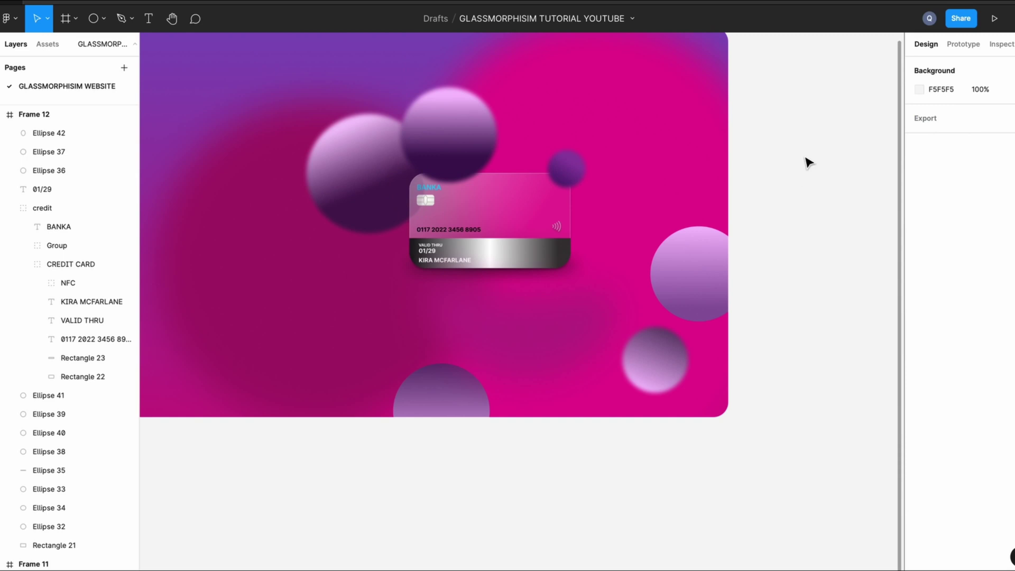
pyautogui.click(422, 185)
pyautogui.moveTo(424, 163); pyautogui.dragTo(431, 162)
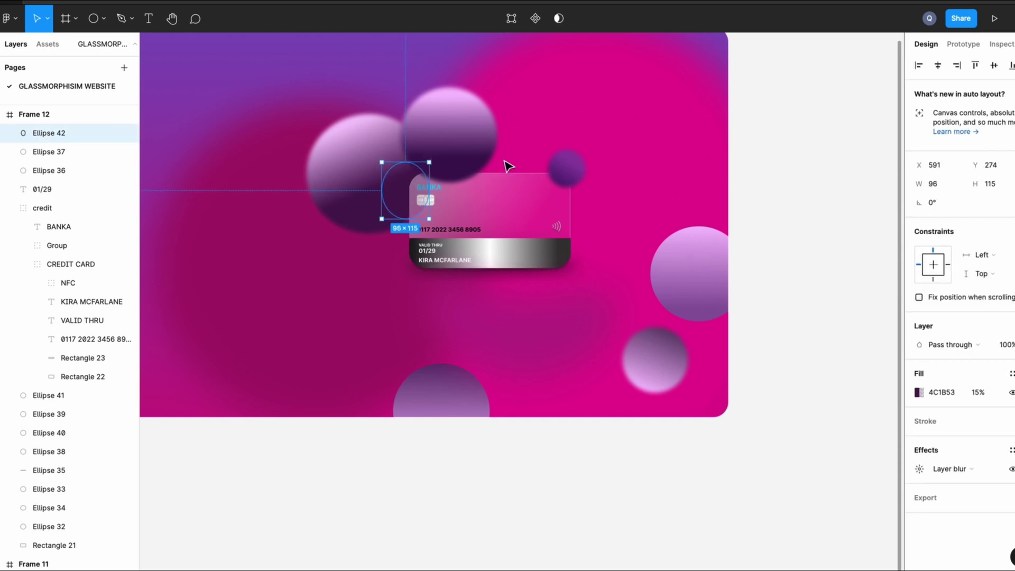
pyautogui.click(806, 211)
pyautogui.click(401, 201)
pyautogui.moveTo(400, 199); pyautogui.dragTo(399, 209)
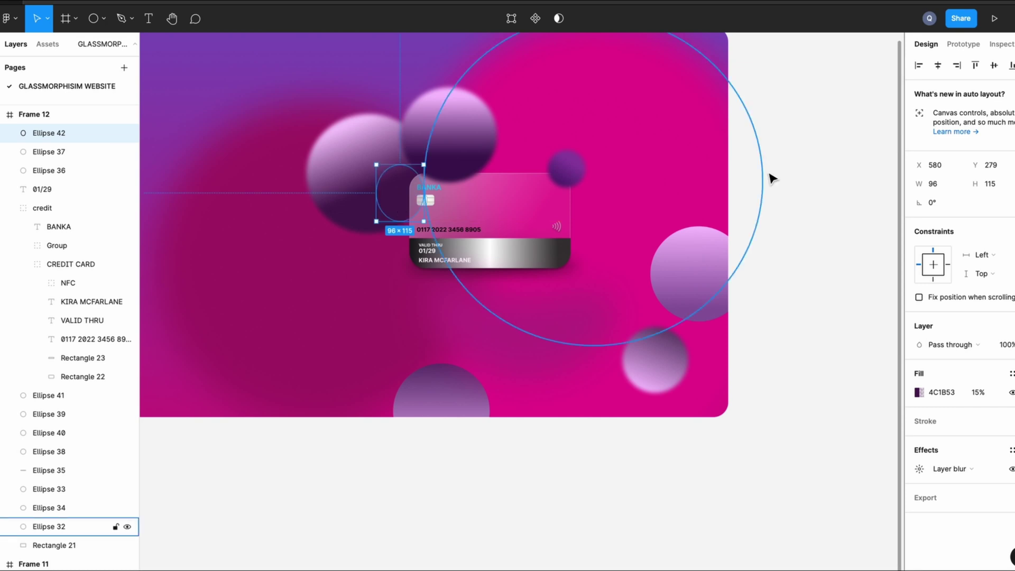
pyautogui.click(816, 230)
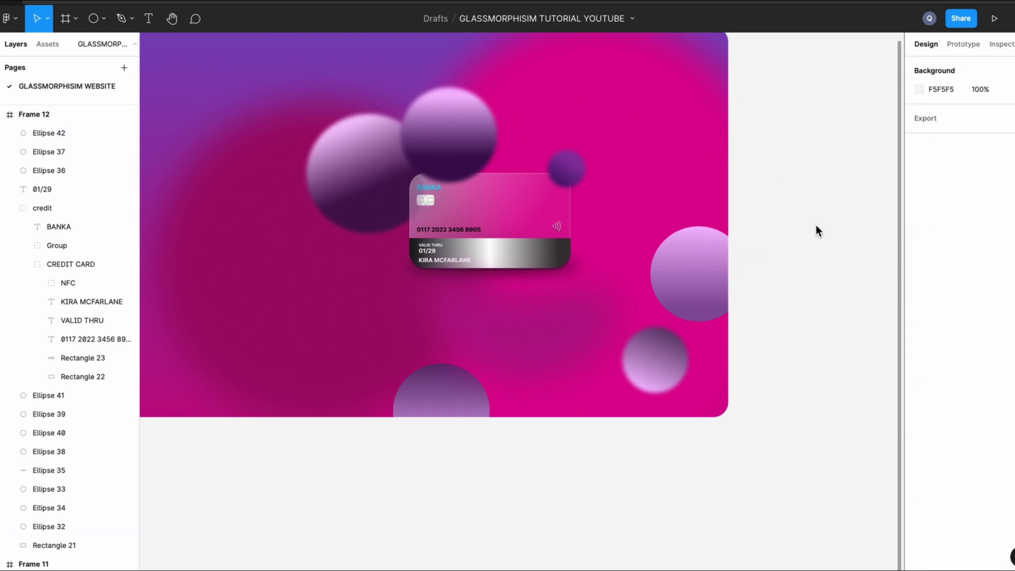
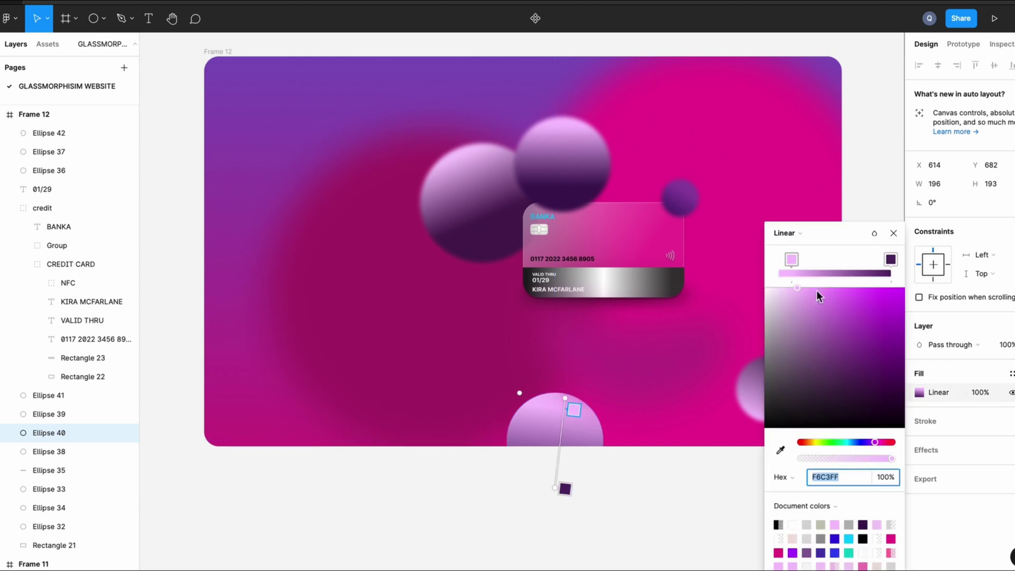
# - Close the gradient colour settings and select the sphere at the frame's bottom edge
pyautogui.click(893, 232)
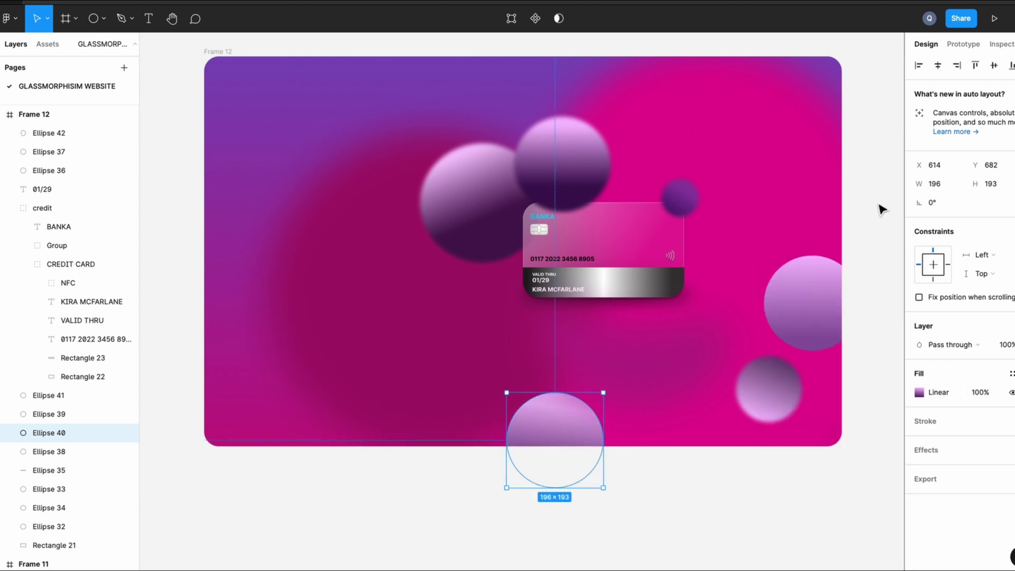
pyautogui.click(877, 201)
pyautogui.hscroll(1, 876, 201)
pyautogui.scroll(1, 876, 201)
pyautogui.hscroll(-10, 876, 203)
pyautogui.hscroll(10, 877, 207)
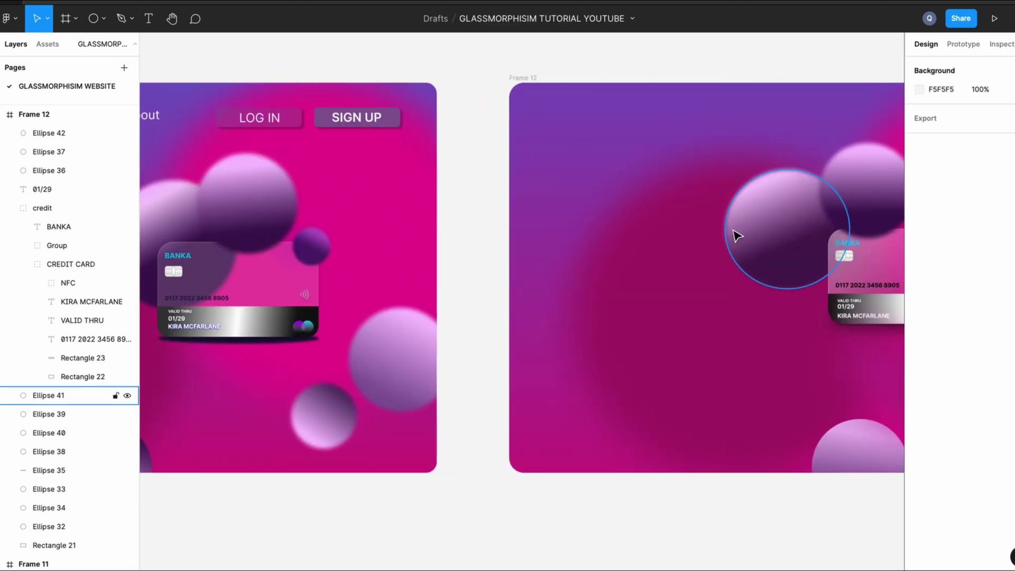
pyautogui.click(640, 475)
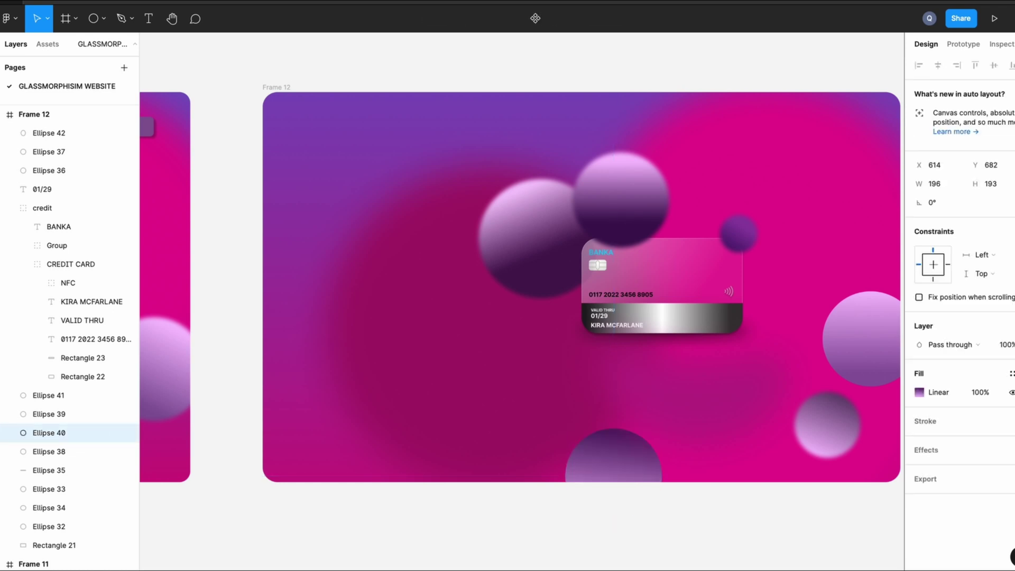
pyautogui.hscroll(-2, 595, 248)
# - Send the small sphere by the card to the back, then undo it
pyautogui.rightClick(777, 220)
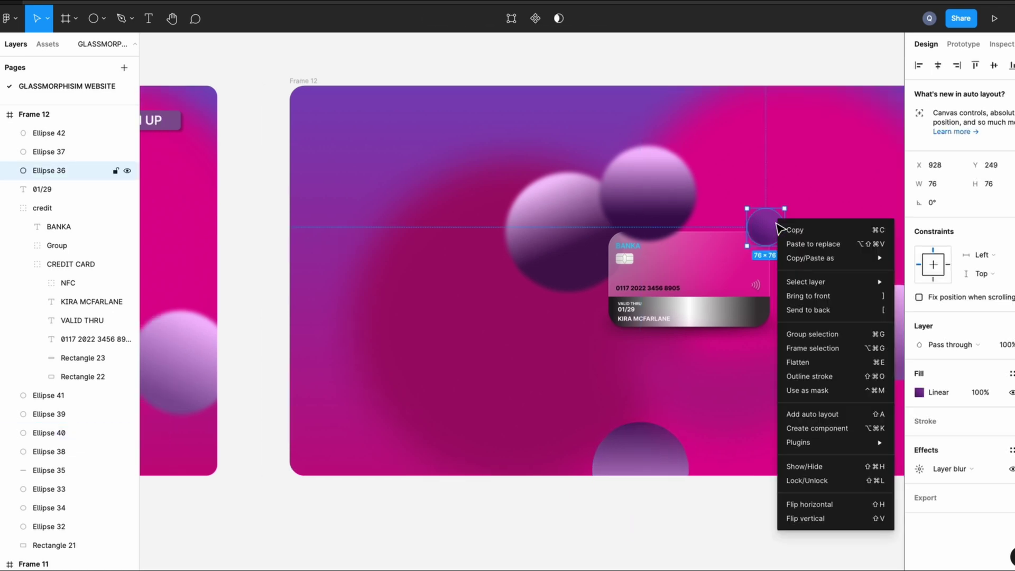
pyautogui.click(822, 309)
pyautogui.press('super+z')
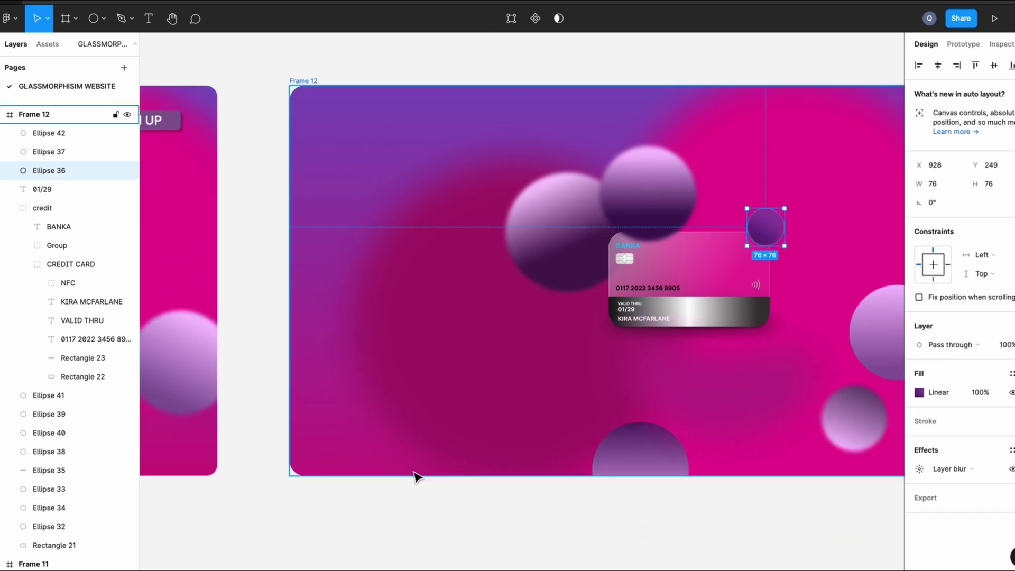
# - Nudge Ellipse 36 left and down so it overlaps the card's top-right corner
pyautogui.click(565, 508)
pyautogui.hscroll(5, 564, 507)
pyautogui.moveTo(664, 233)
pyautogui.mouseDown()
pyautogui.moveTo(670, 217)
pyautogui.moveTo(653, 227)
pyautogui.mouseUp()
pyautogui.click(845, 204)
pyautogui.click(621, 251)
pyautogui.click(854, 231)
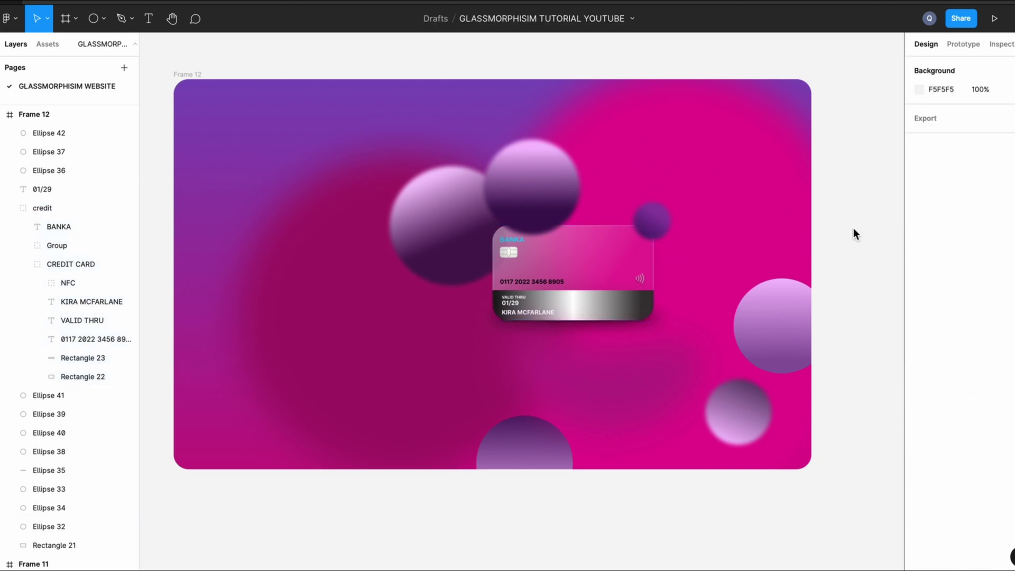
pyautogui.hscroll(-2, 863, 220)
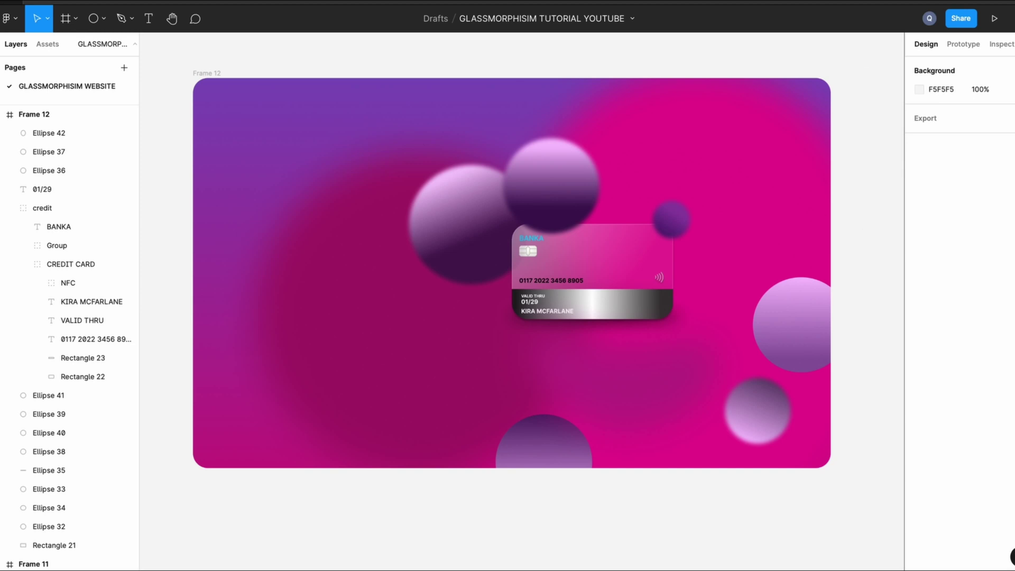
# - Draw a flat ellipse under the right sphere and sample the dark sphere's purple as its fill
pyautogui.press('o')
pyautogui.moveTo(771, 345); pyautogui.dragTo(830, 371)
pyautogui.doubleClick(804, 359)
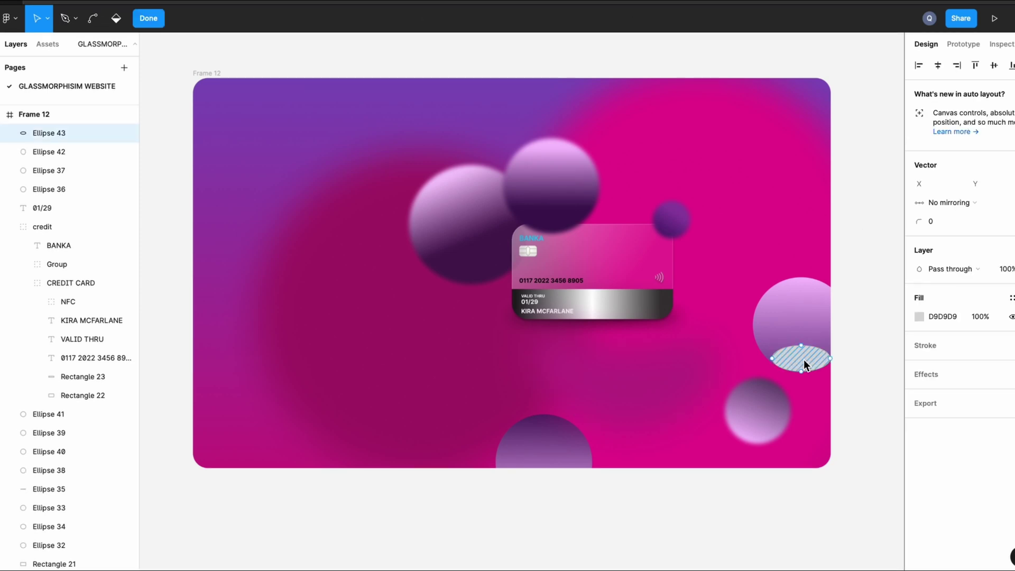
pyautogui.click(921, 317)
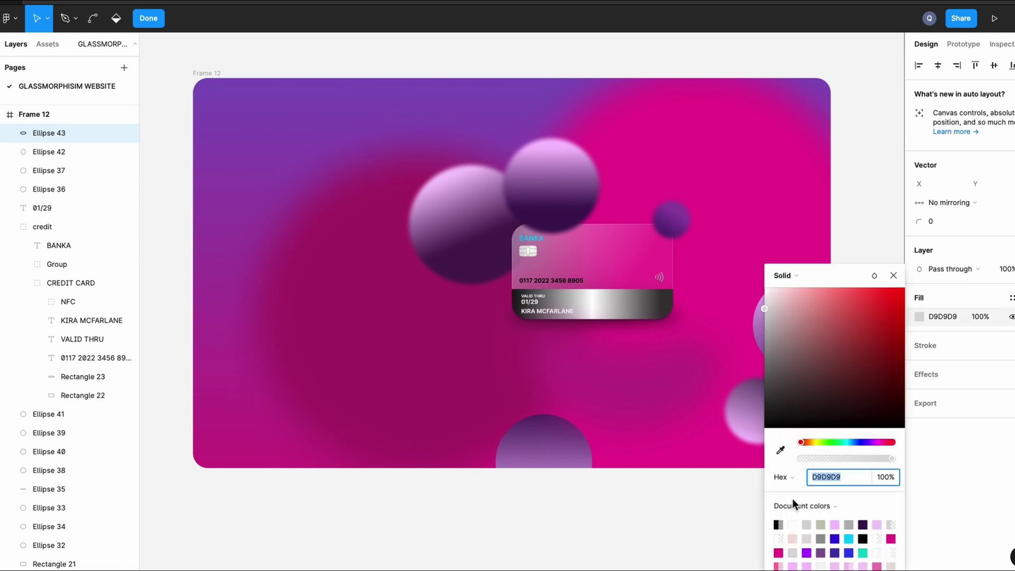
pyautogui.click(782, 451)
pyautogui.click(496, 250)
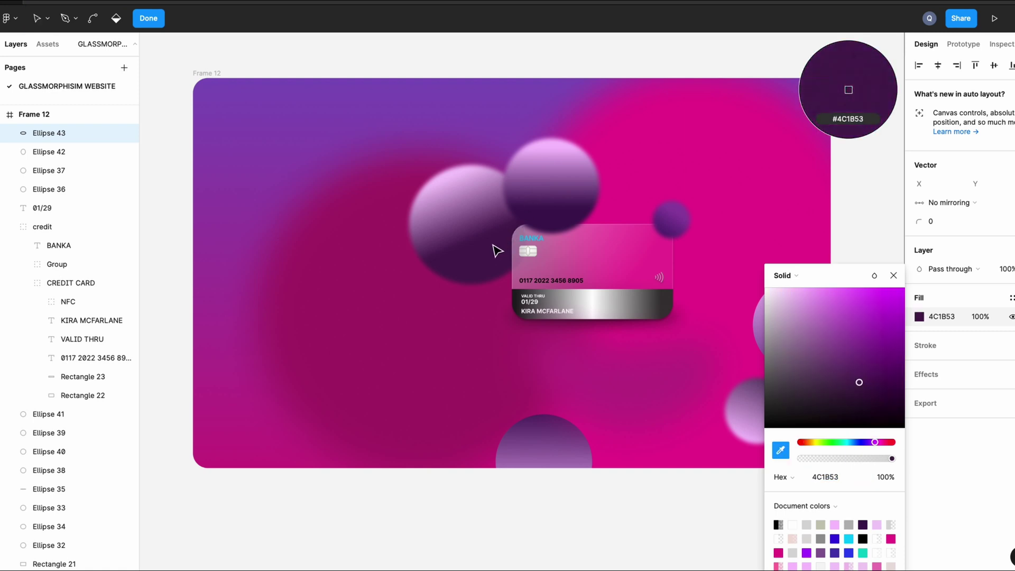
pyautogui.click(893, 275)
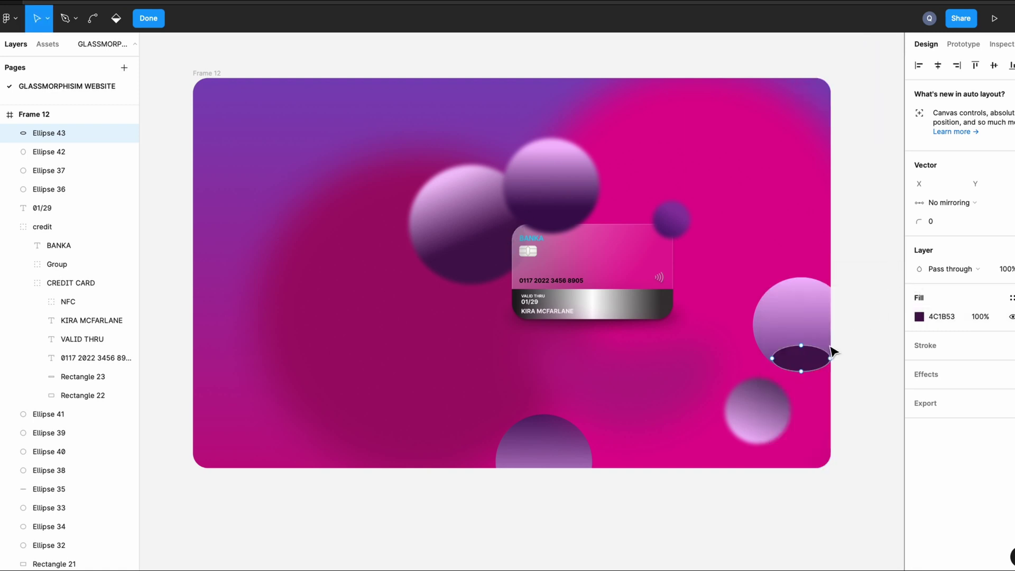
# - Resample the flat ellipse's solid fill to the lighter purple 9663A9
pyautogui.click(919, 317)
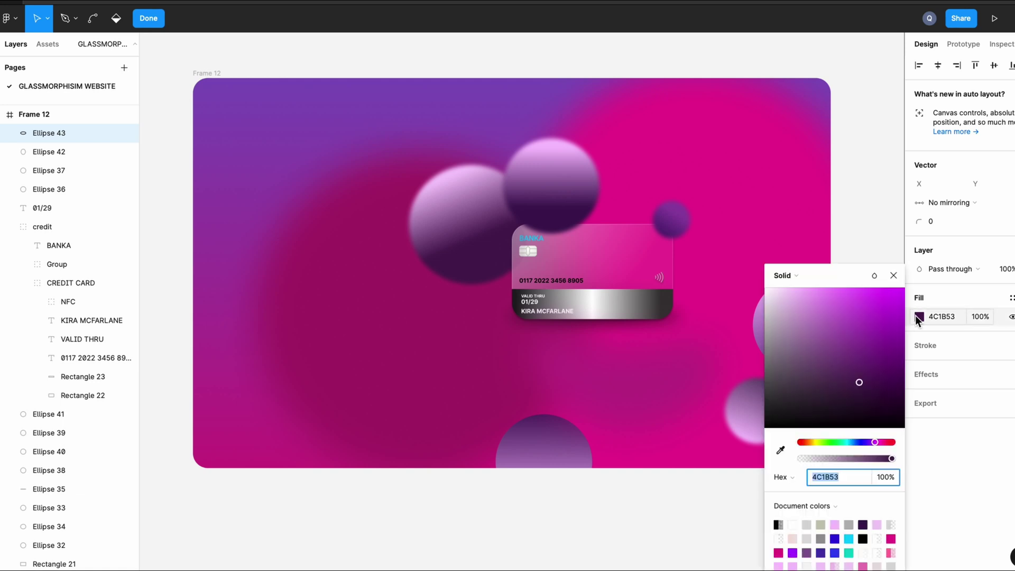
pyautogui.click(780, 450)
pyautogui.click(817, 279)
pyautogui.click(819, 278)
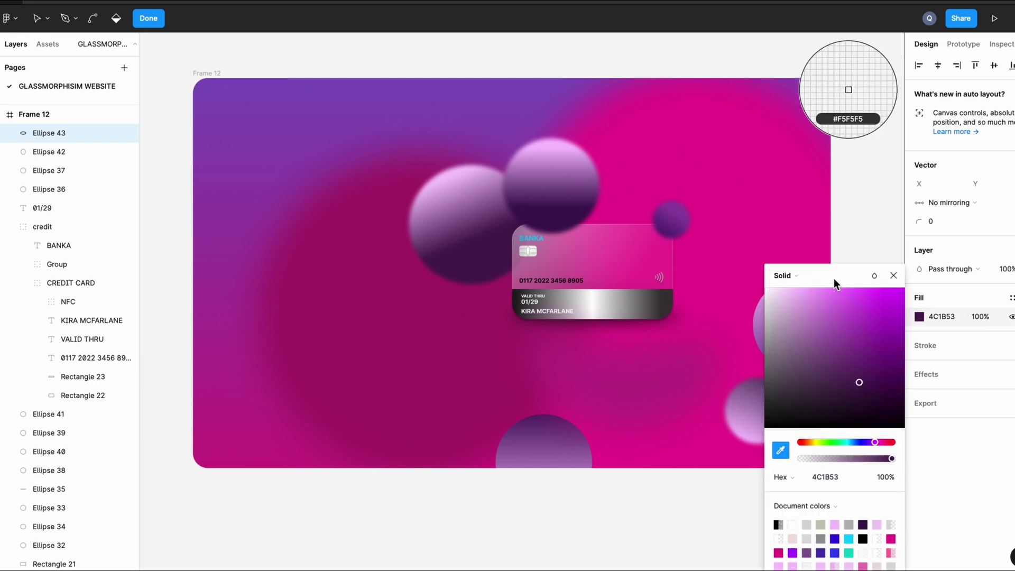
pyautogui.moveTo(843, 279); pyautogui.dragTo(949, 267)
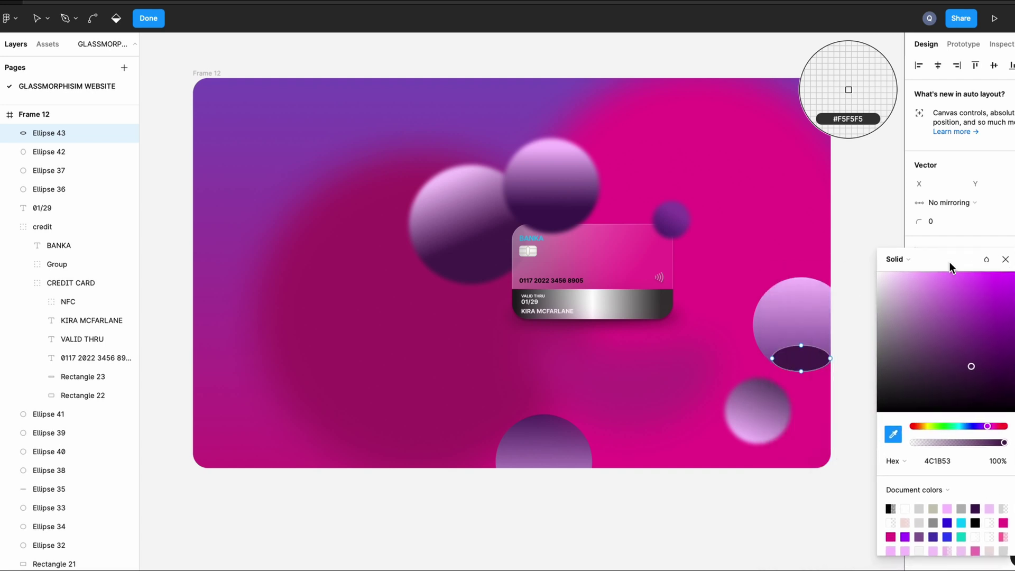
pyautogui.click(891, 441)
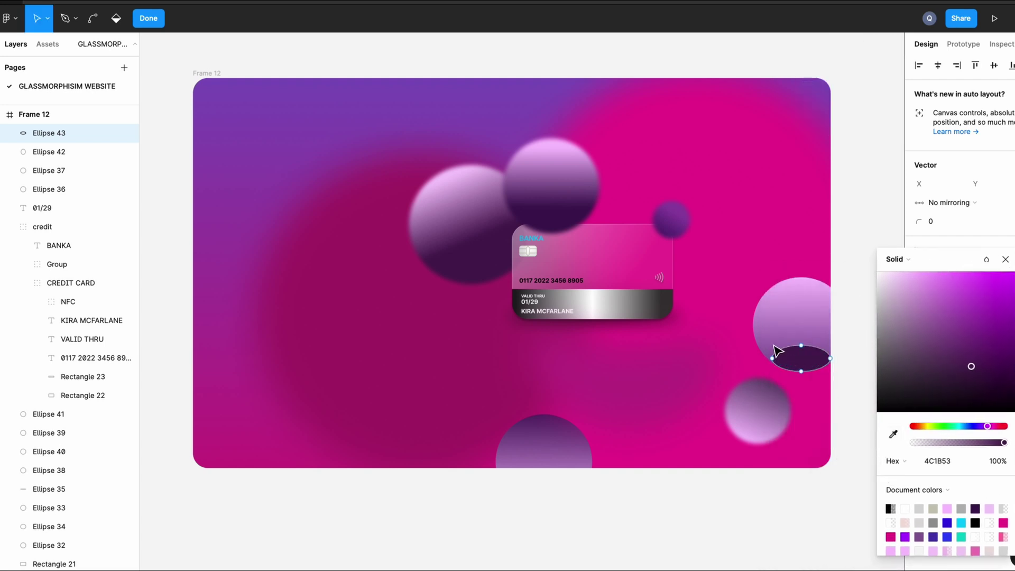
pyautogui.press('Escape')
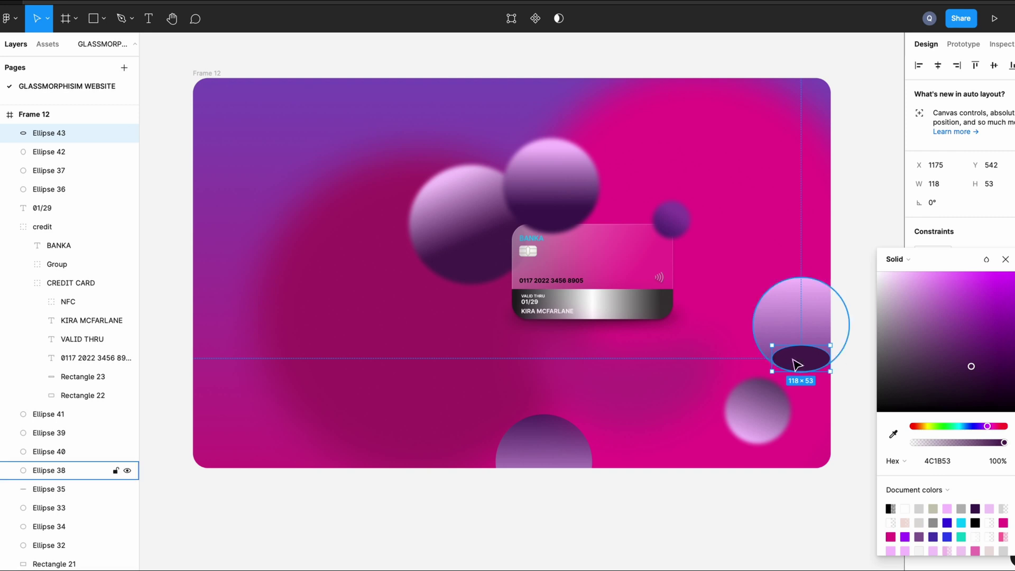
pyautogui.click(893, 436)
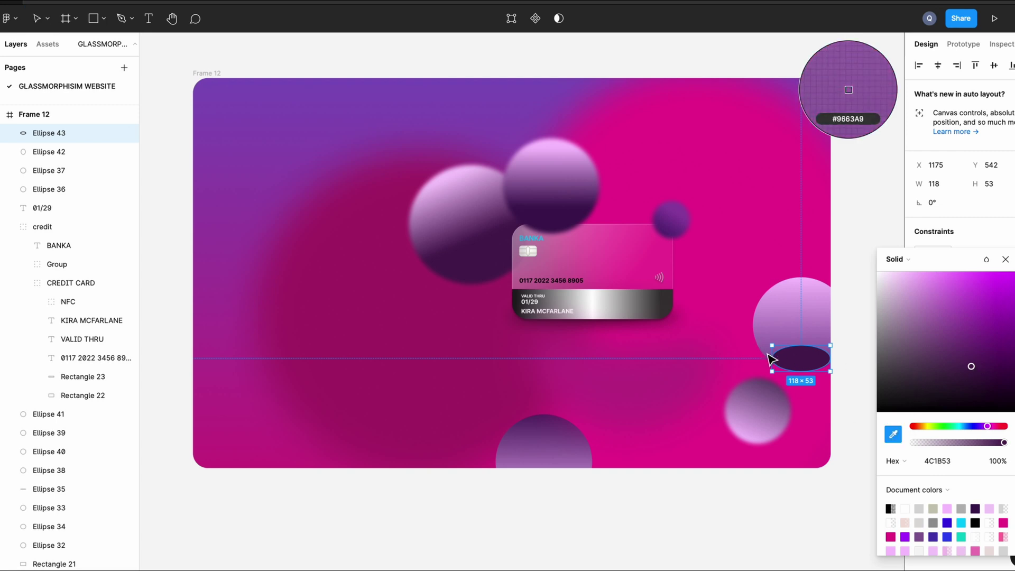
pyautogui.click(767, 354)
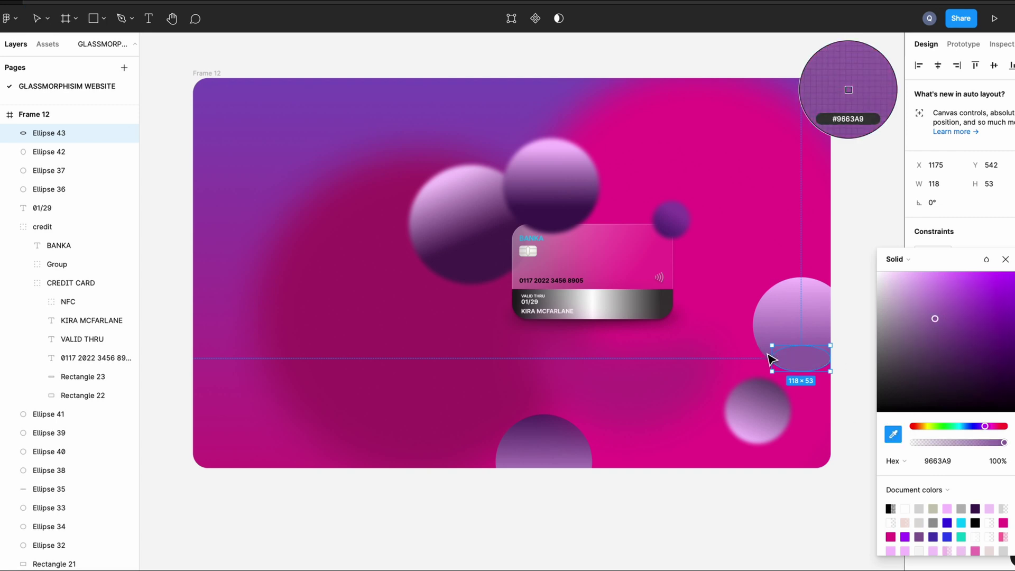
pyautogui.click(1006, 259)
pyautogui.click(858, 353)
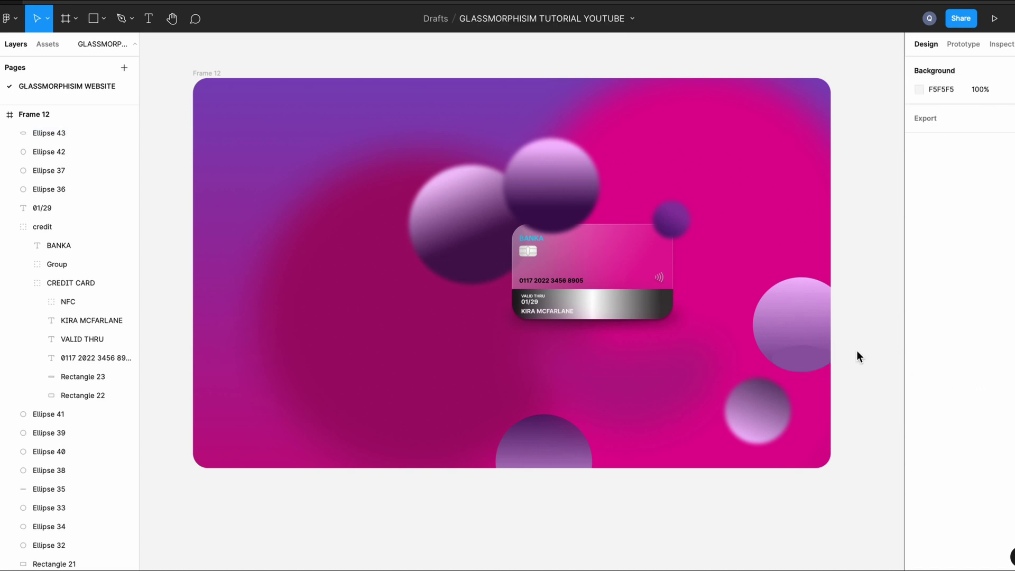
# - Give the flat ellipse a Drop shadow with an X offset of 7
pyautogui.click(795, 355)
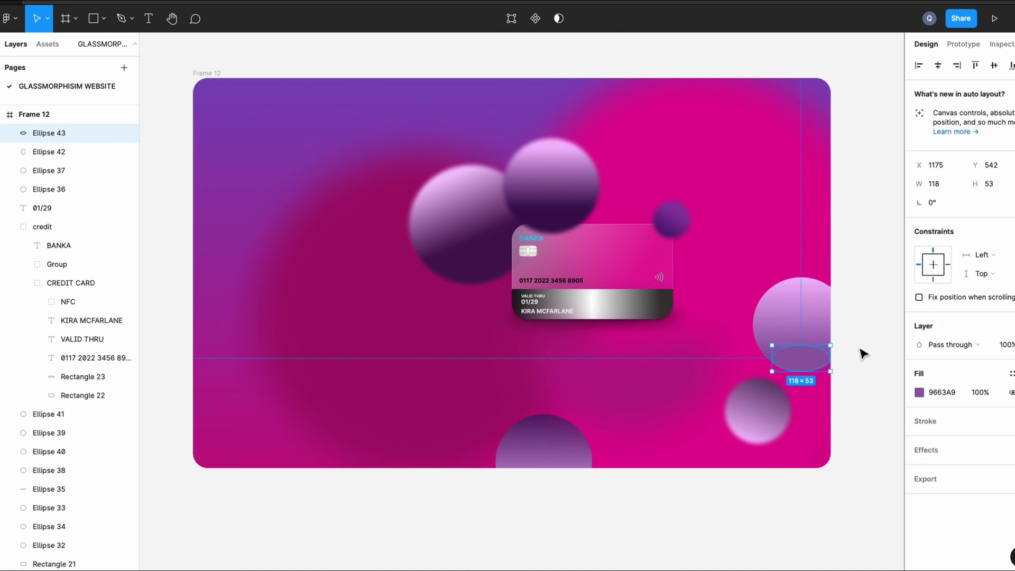
pyautogui.click(920, 448)
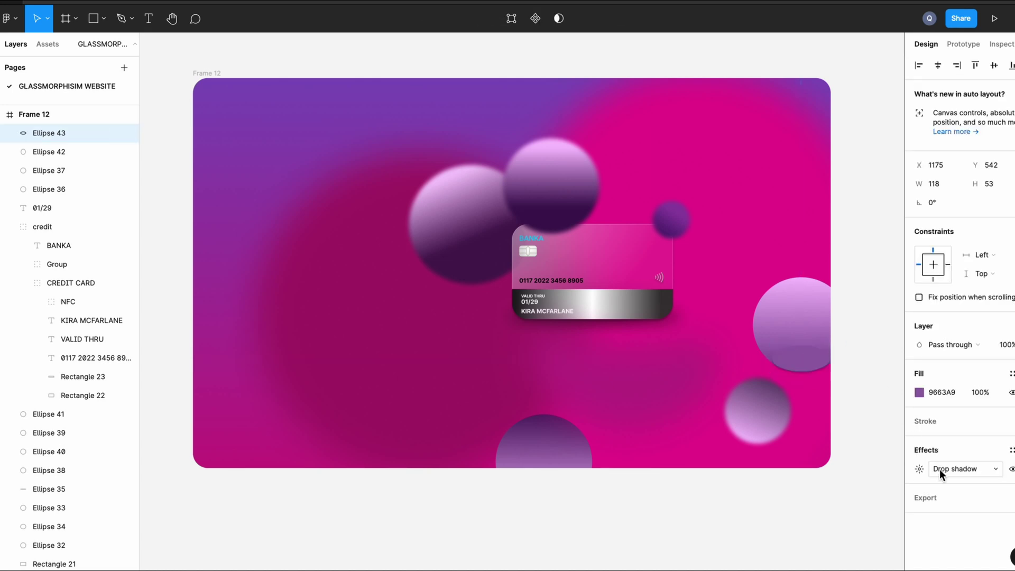
pyautogui.click(958, 469)
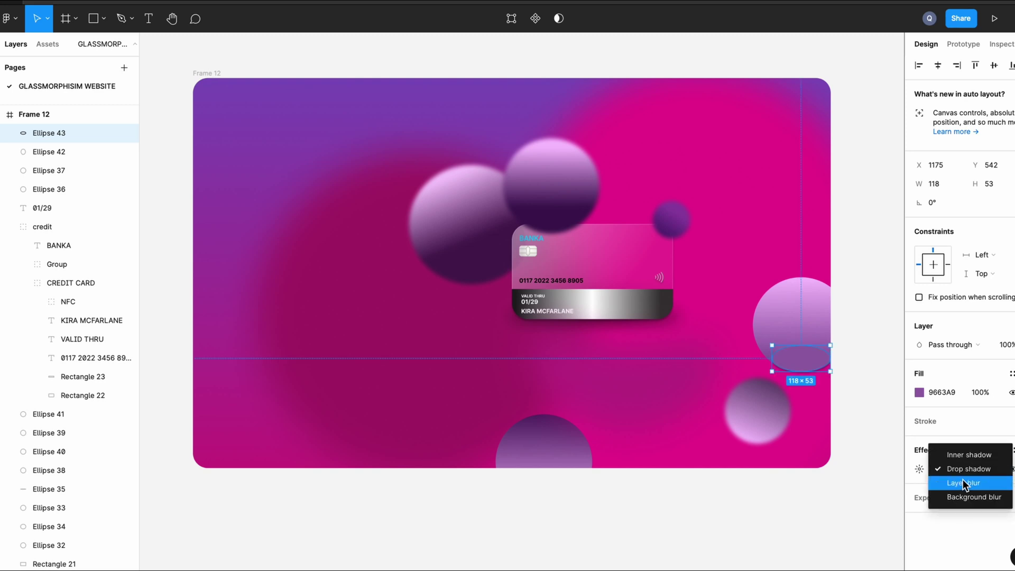
pyautogui.click(964, 470)
pyautogui.click(919, 467)
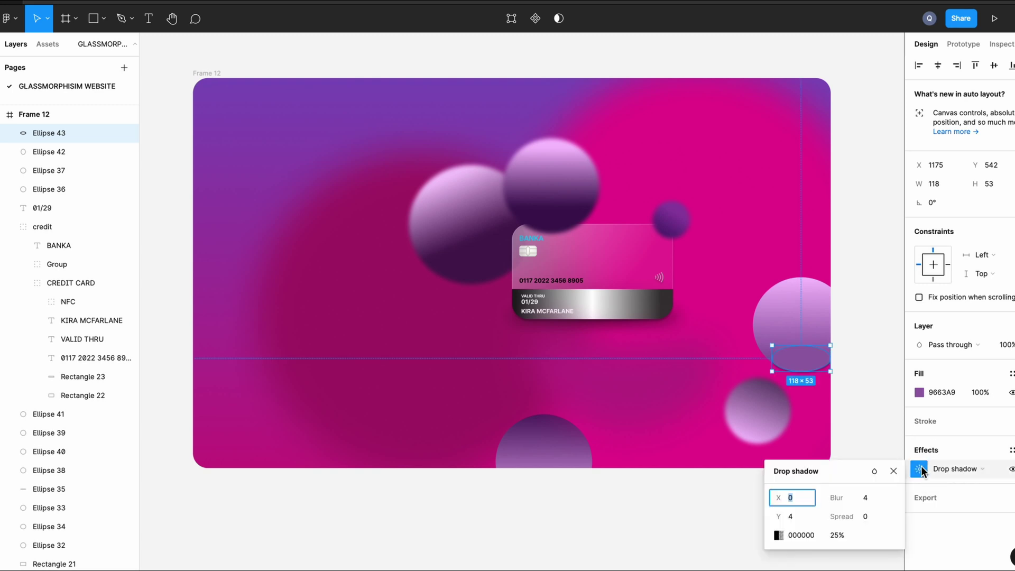
pyautogui.write('8')
pyautogui.press('Return')
pyautogui.write('7')
pyautogui.press('Return')
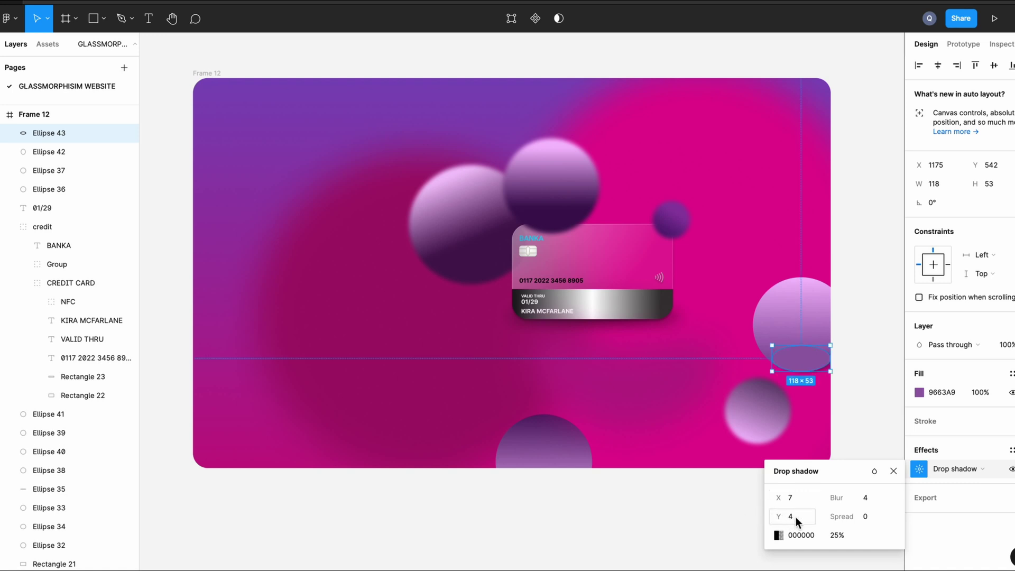
pyautogui.click(894, 469)
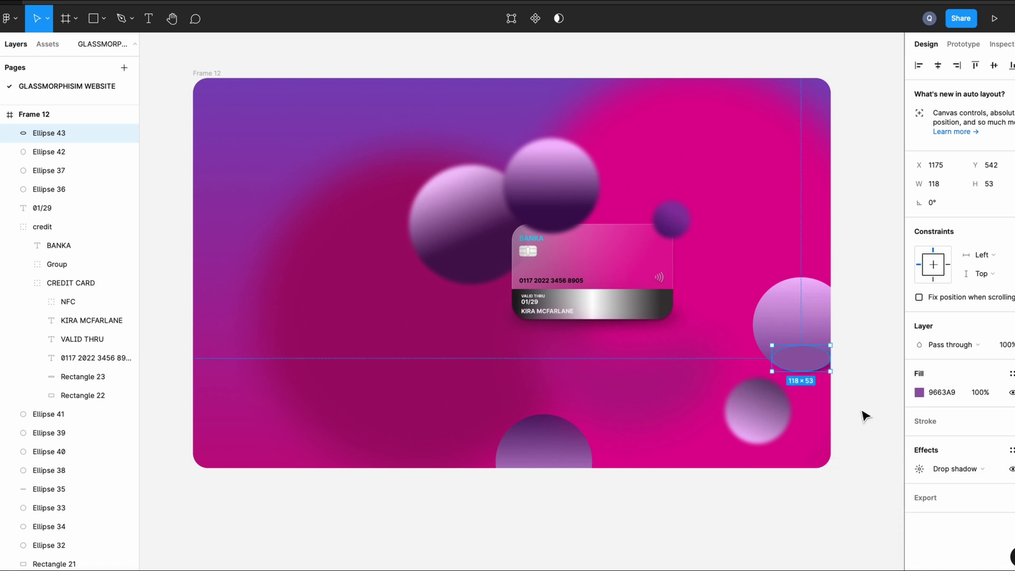
# - Delete the flat purple ellipse Ellipse 43
pyautogui.click(861, 408)
pyautogui.click(808, 357)
pyautogui.press('Delete')
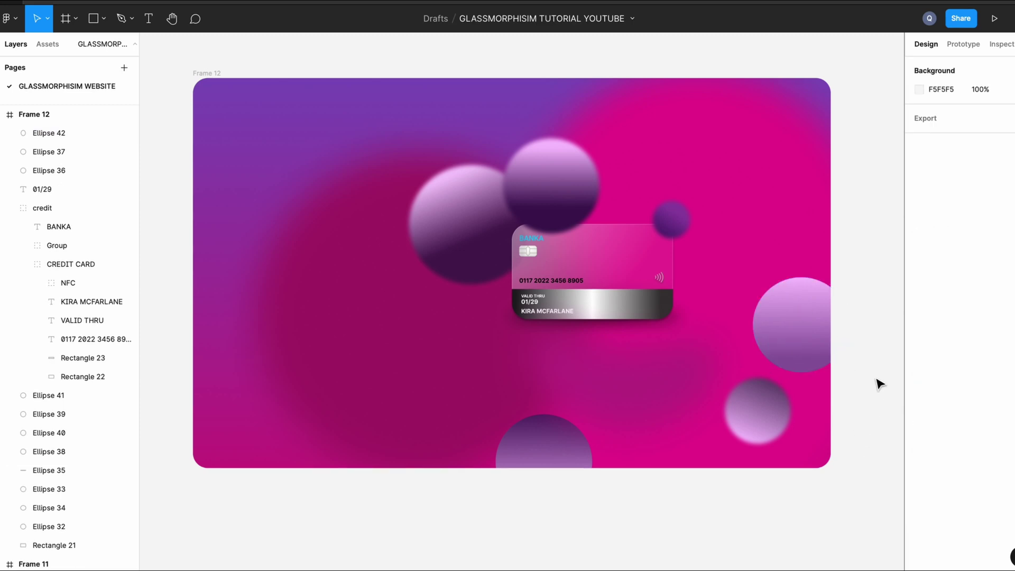
# - Give the large right sphere a background blur of 10, then check the small sphere's blur
pyautogui.click(823, 350)
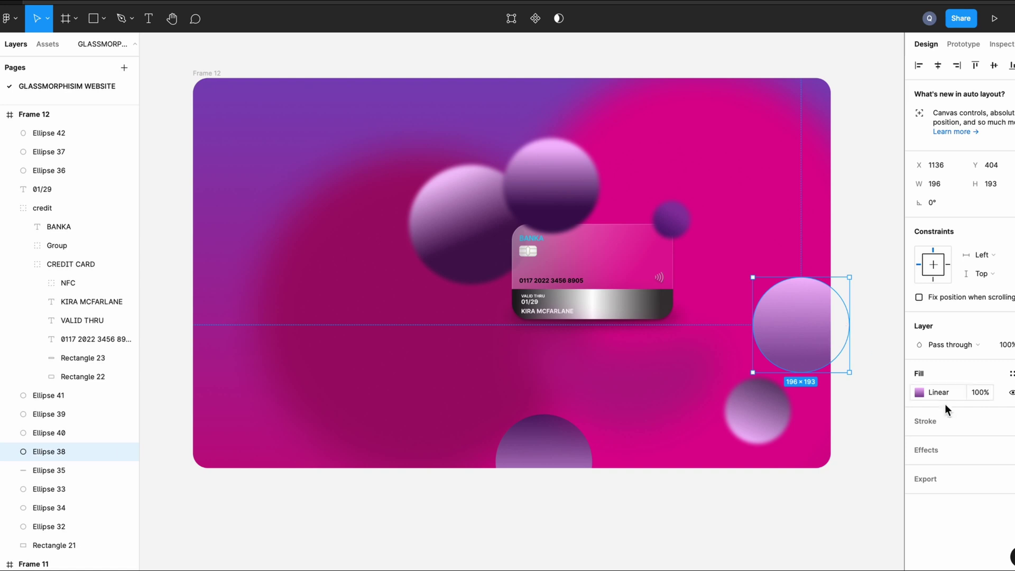
pyautogui.click(931, 449)
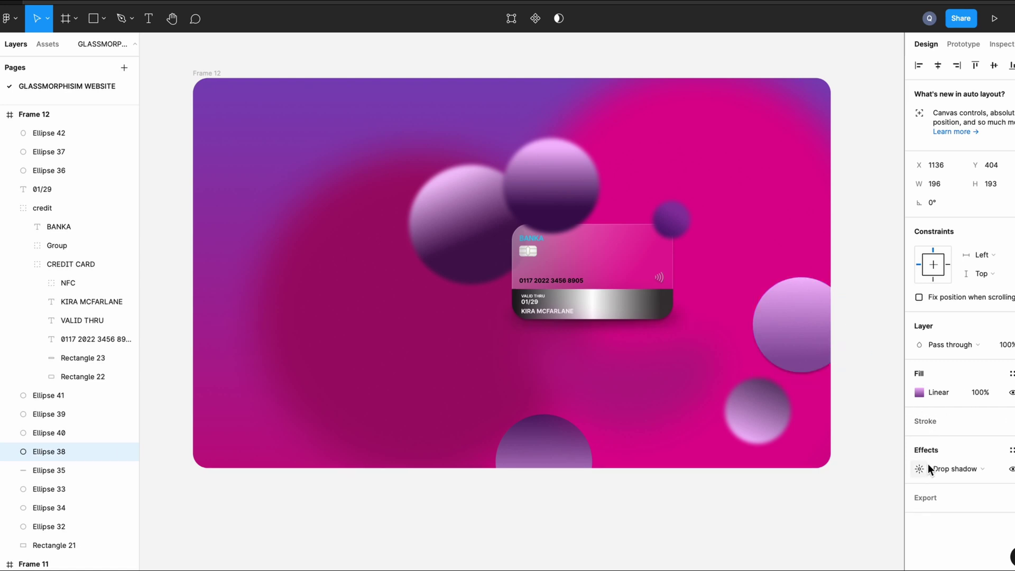
pyautogui.click(954, 469)
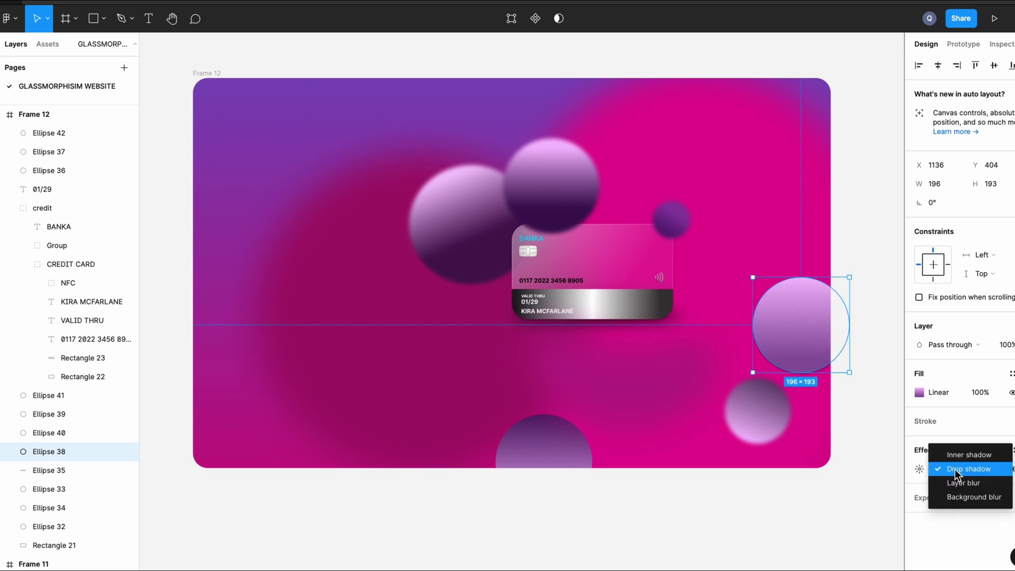
pyautogui.click(962, 500)
pyautogui.click(919, 468)
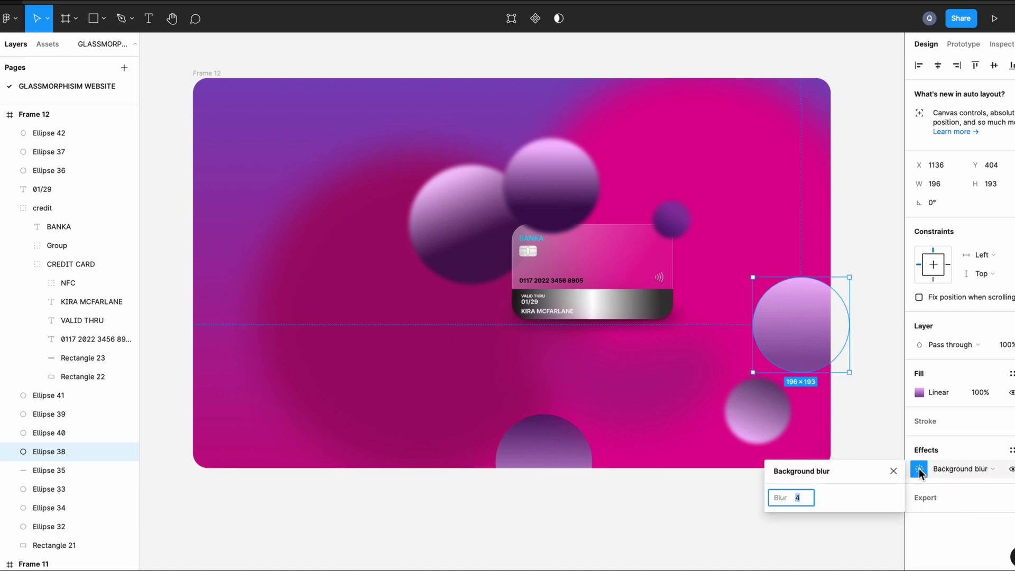
pyautogui.write('10')
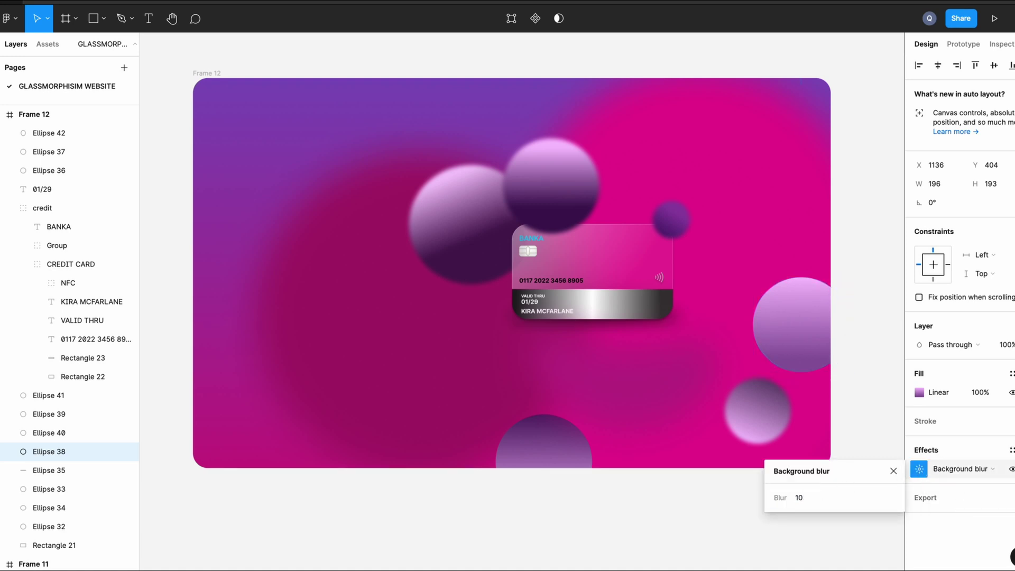
pyautogui.click(754, 426)
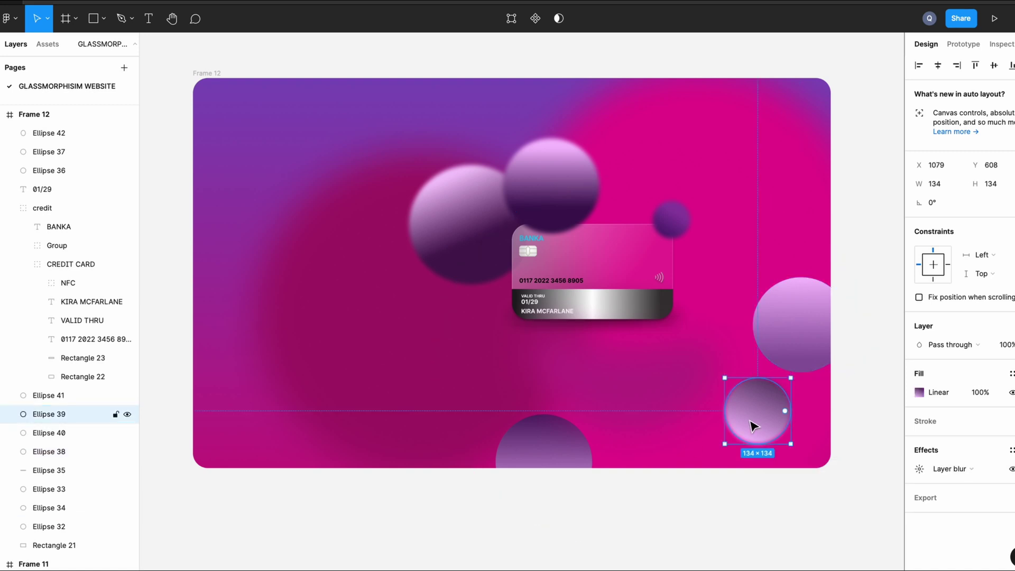
pyautogui.click(919, 469)
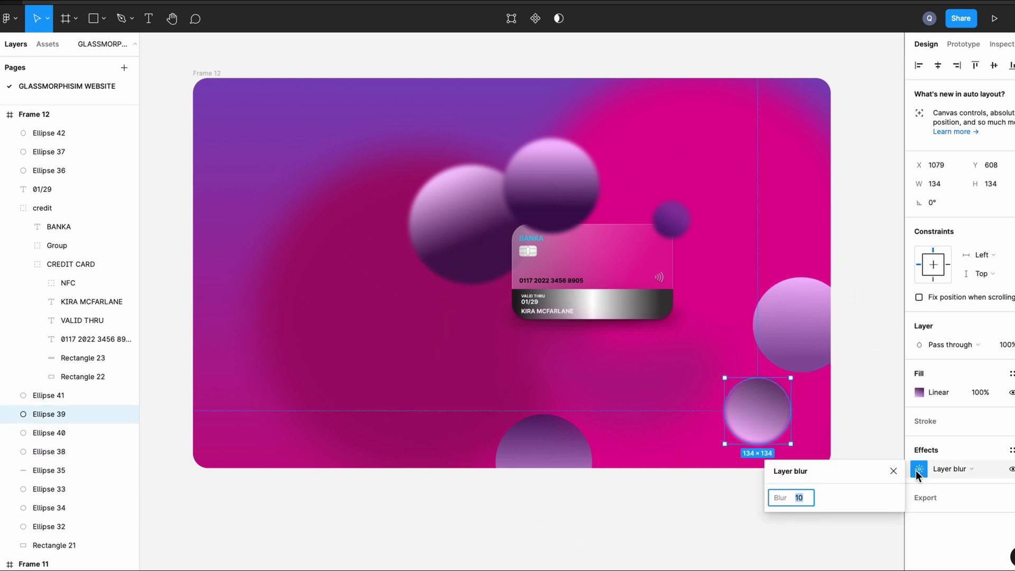
# - Switch Ellipse 38's effect to a Layer blur and review the softened sphere
pyautogui.click(822, 335)
pyautogui.click(943, 469)
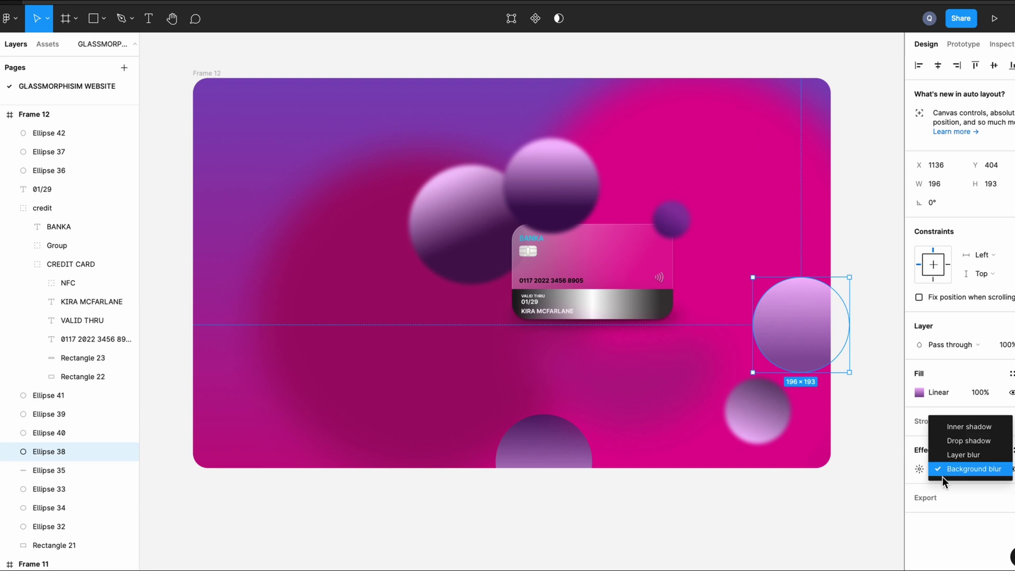
pyautogui.click(952, 454)
pyautogui.click(917, 470)
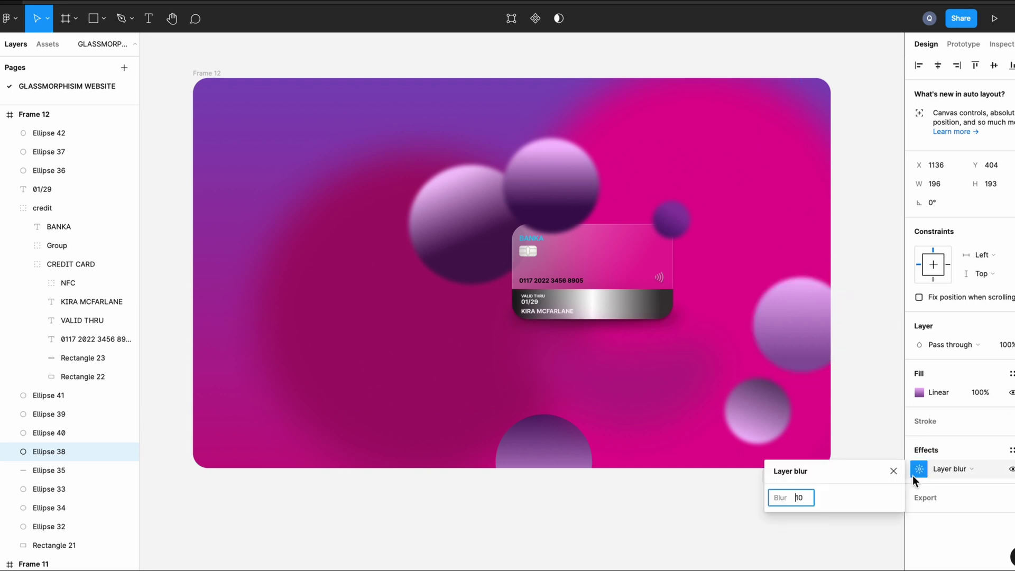
pyautogui.click(872, 430)
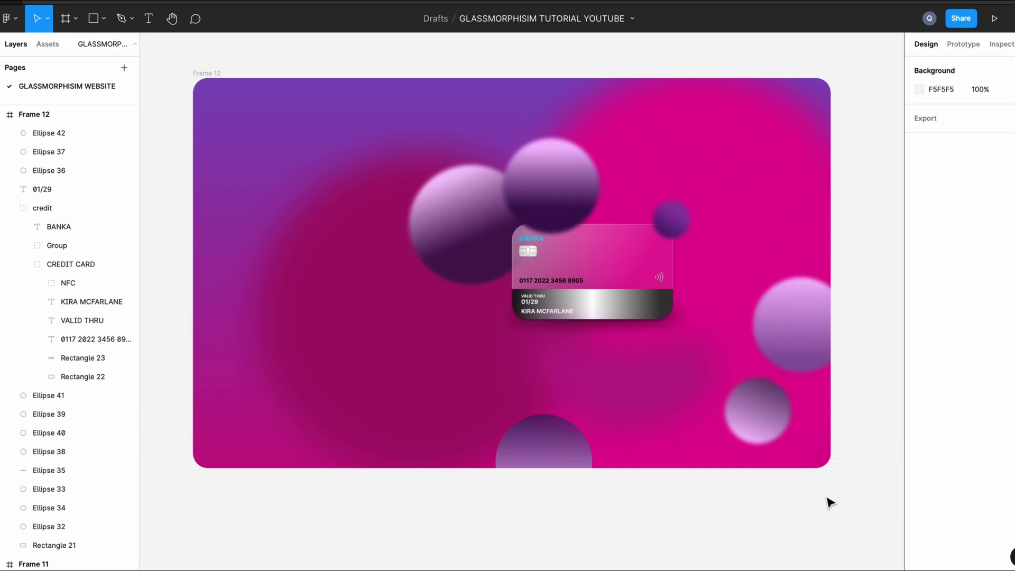
pyautogui.hscroll(-10, 372, 503)
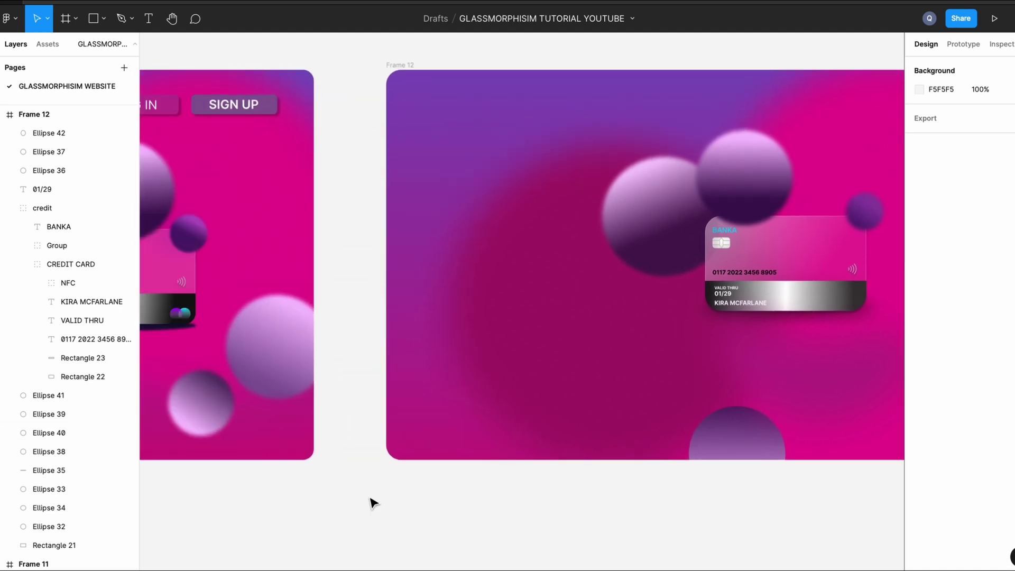
pyautogui.hscroll(5, 372, 503)
pyautogui.hscroll(4, 682, 486)
# - Add a Layer blur of 4 to Ellipse 40 at the bottom centre of Frame 12
pyautogui.click(648, 453)
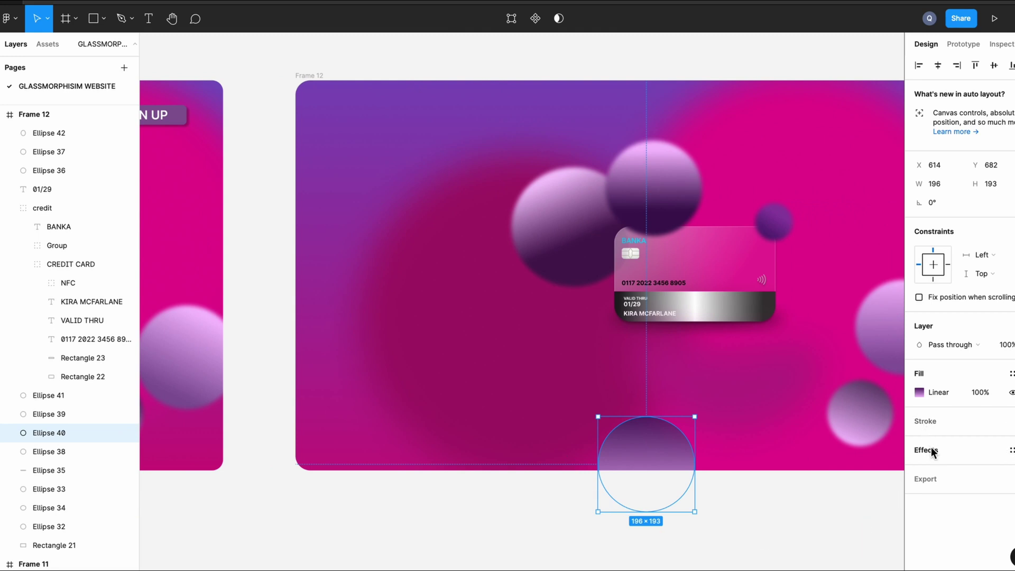
pyautogui.click(928, 452)
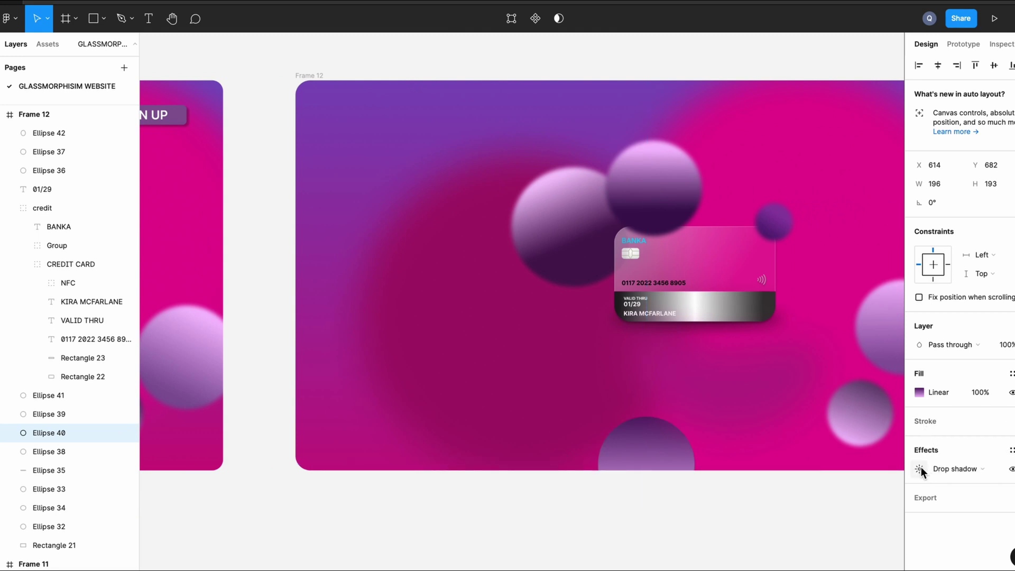
pyautogui.click(950, 470)
pyautogui.click(962, 482)
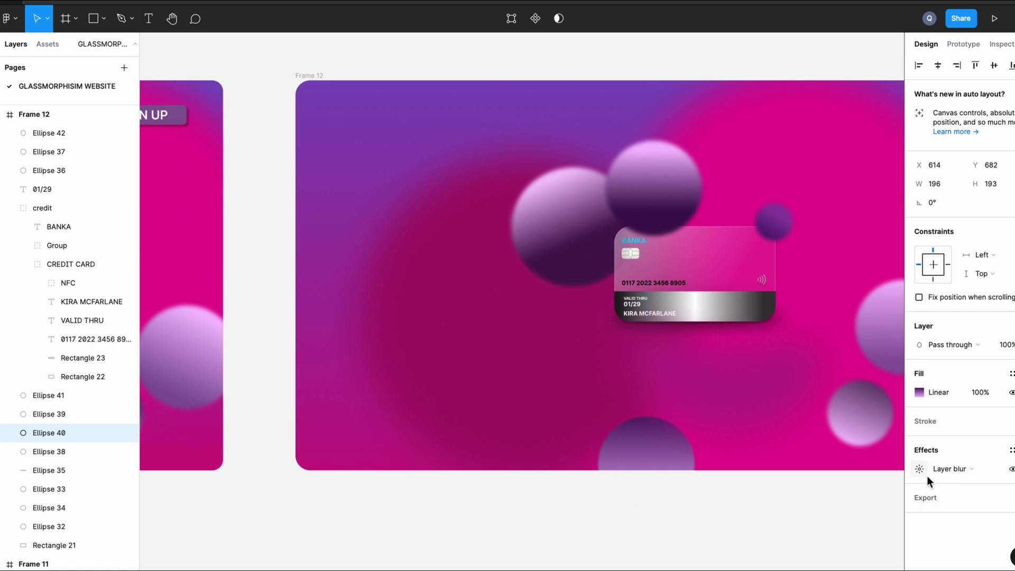
pyautogui.click(918, 469)
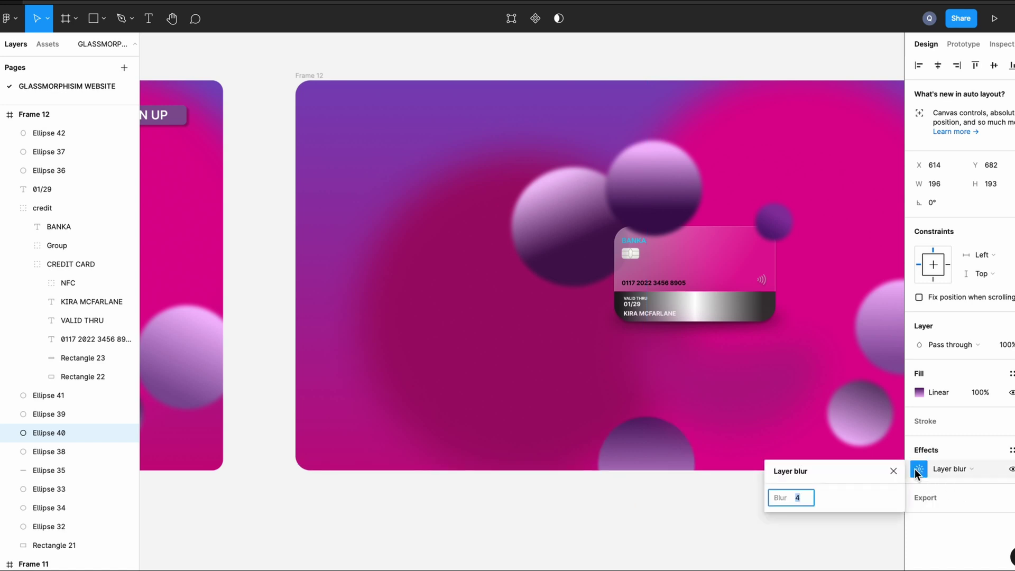
pyautogui.click(850, 549)
pyautogui.hscroll(5, 830, 524)
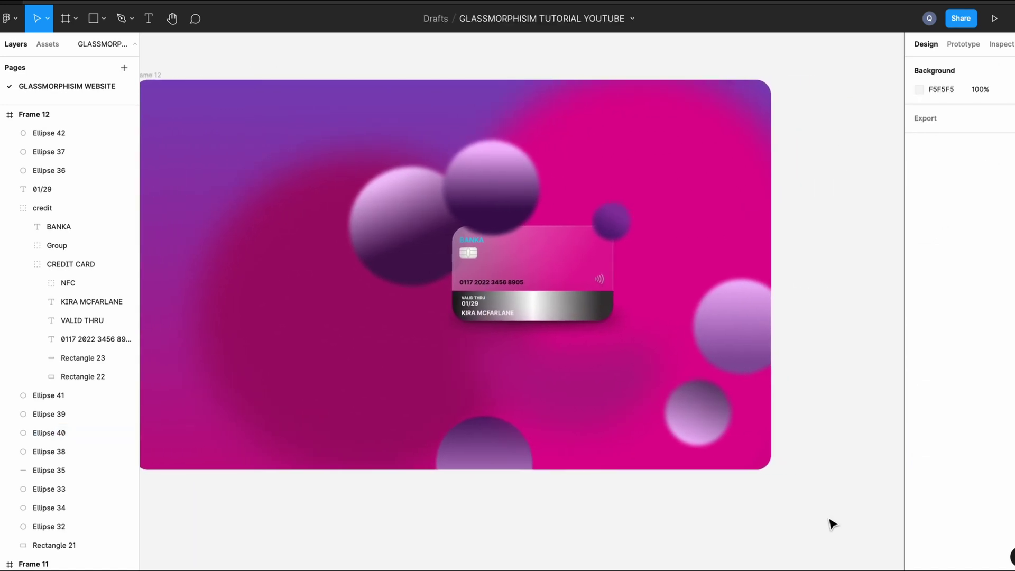
# - Move Ellipses 38 and 39 upward and nudge Ellipse 40 slightly, then compare the layout
pyautogui.hscroll(-10, 829, 523)
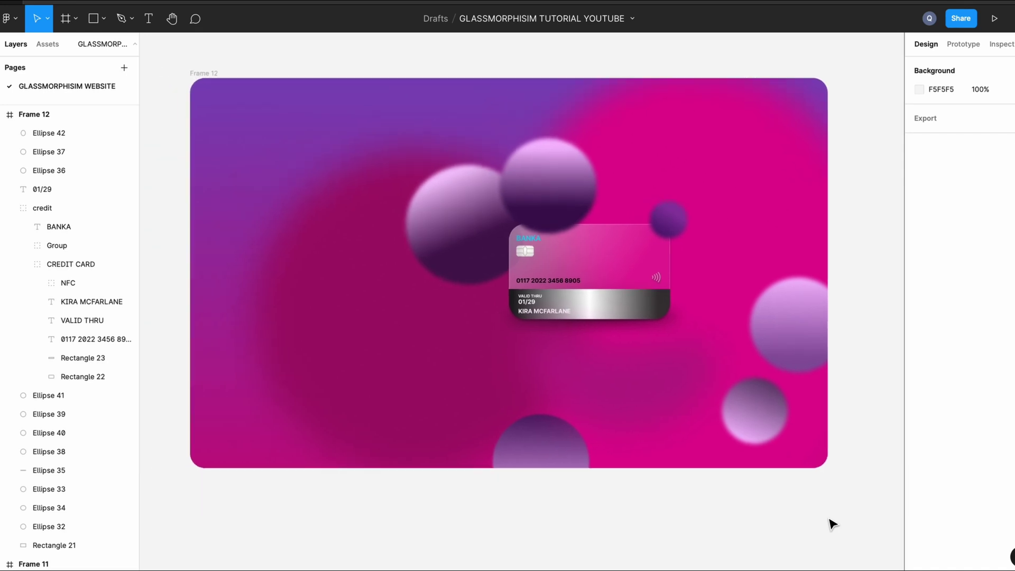
pyautogui.hscroll(7, 832, 524)
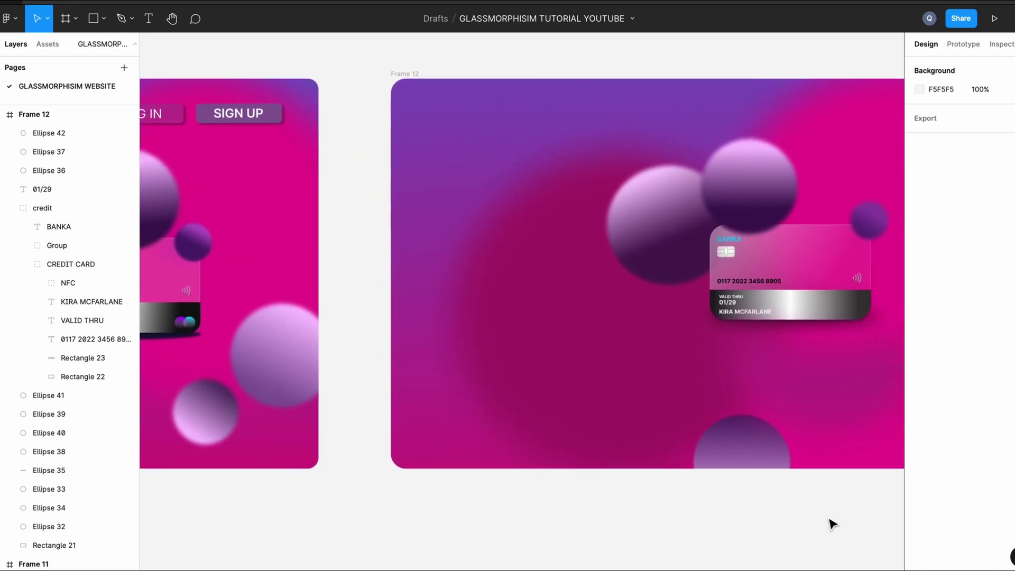
pyautogui.moveTo(841, 343); pyautogui.dragTo(841, 319)
pyautogui.moveTo(810, 403); pyautogui.dragTo(810, 379)
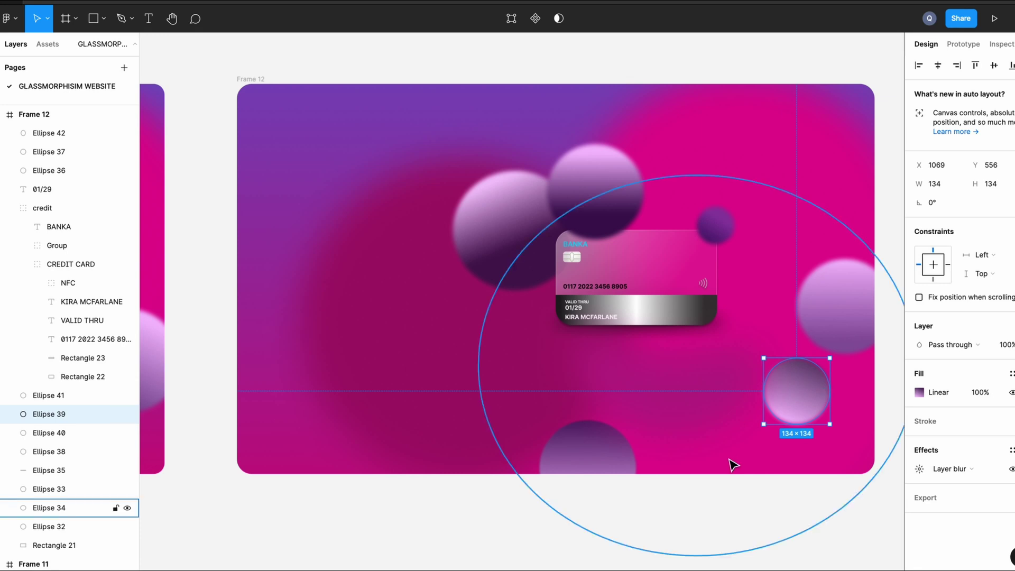
pyautogui.moveTo(586, 468)
pyautogui.mouseDown()
pyautogui.moveTo(610, 469)
pyautogui.moveTo(585, 469)
pyautogui.mouseUp()
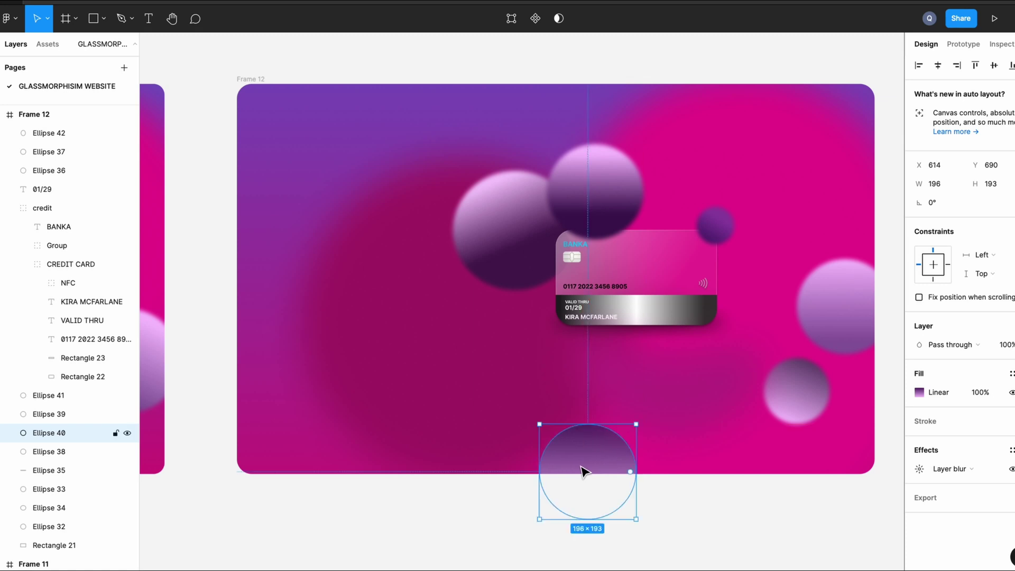
pyautogui.click(712, 507)
pyautogui.hscroll(-5, 773, 501)
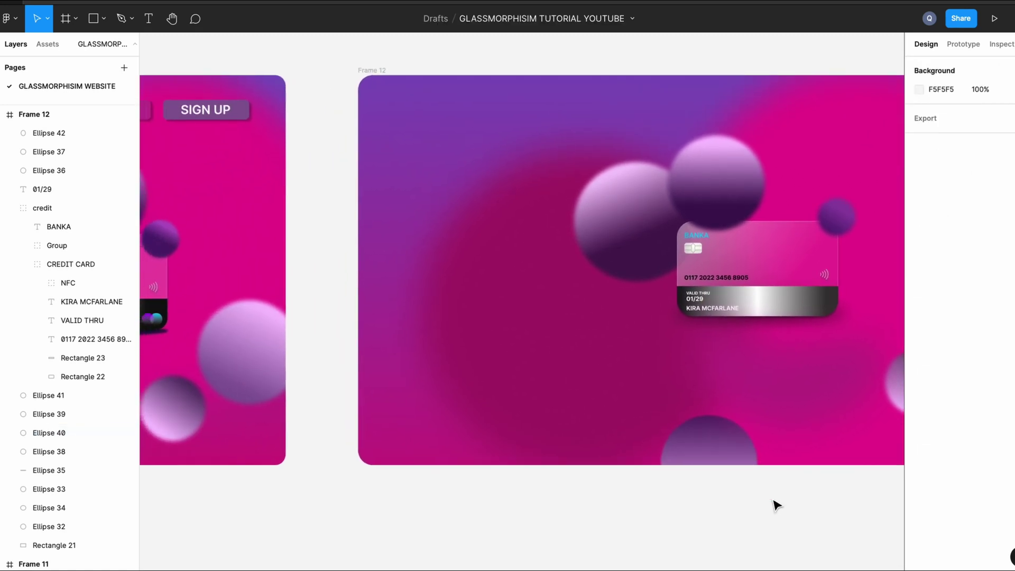
pyautogui.hscroll(-7, 773, 501)
pyautogui.hscroll(14, 776, 504)
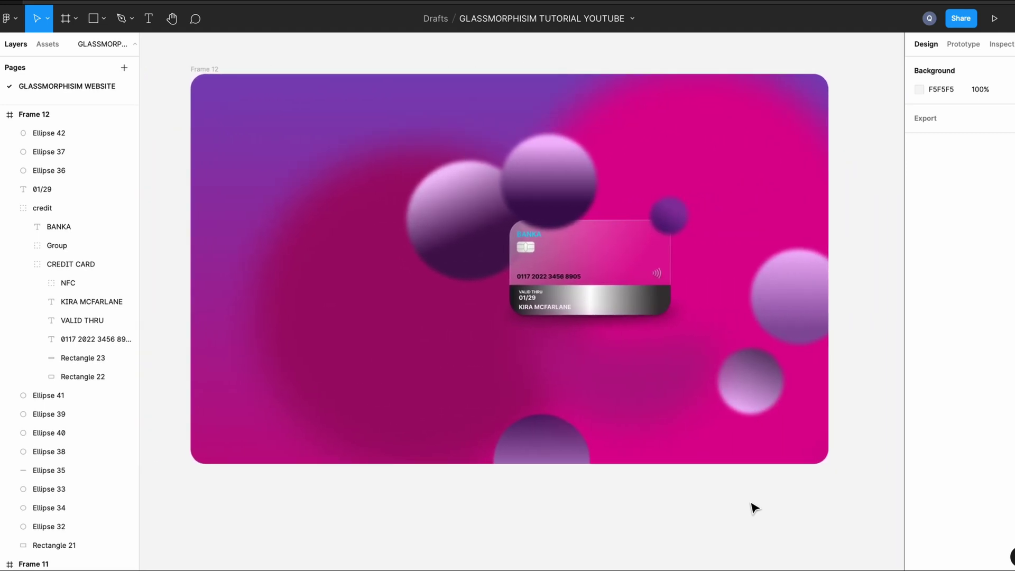
pyautogui.hscroll(-20, 645, 517)
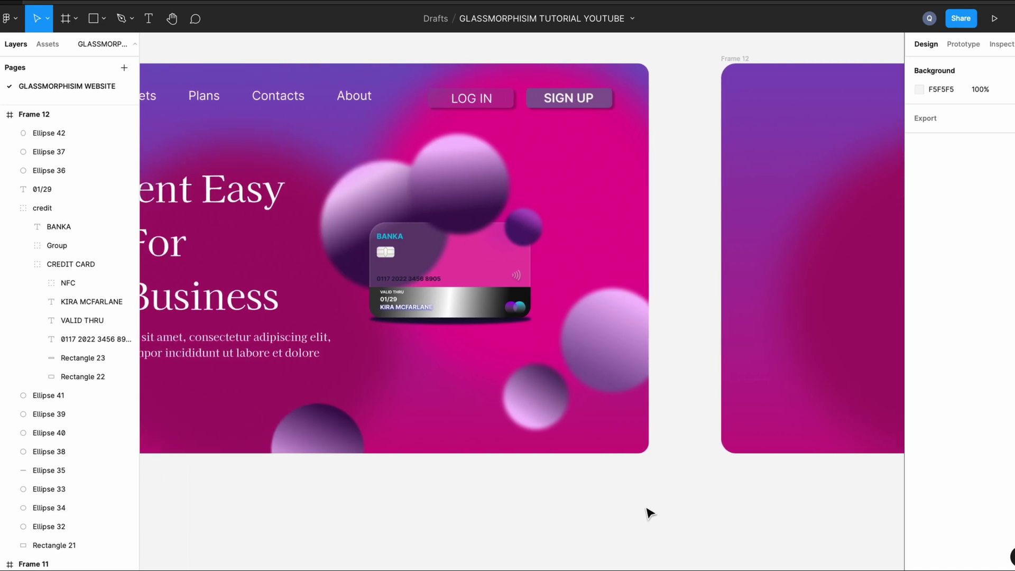
pyautogui.hscroll(19, 649, 513)
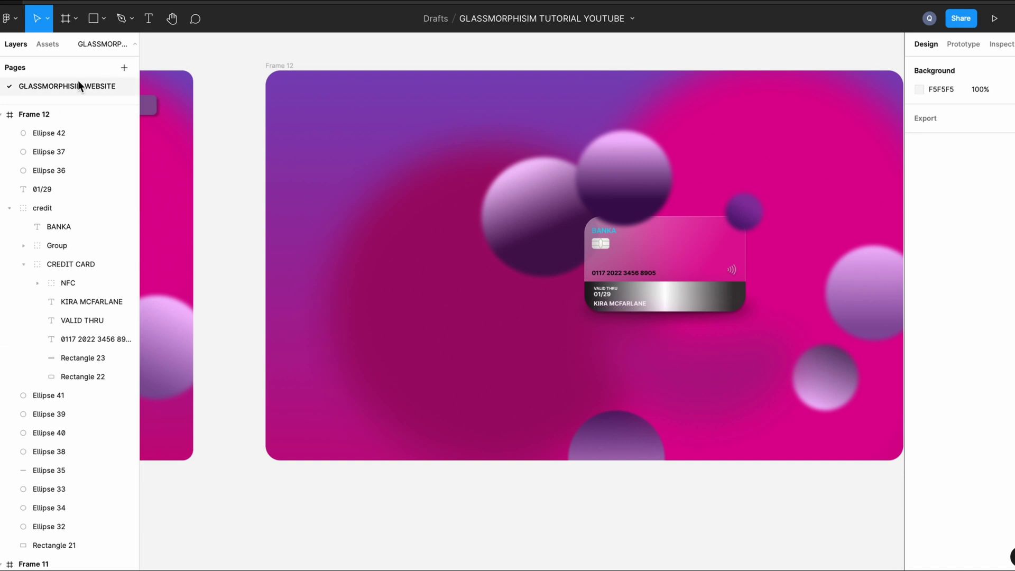
# - Draw a 35×35 circle on the card's lower strip and slide it right
pyautogui.click(107, 22)
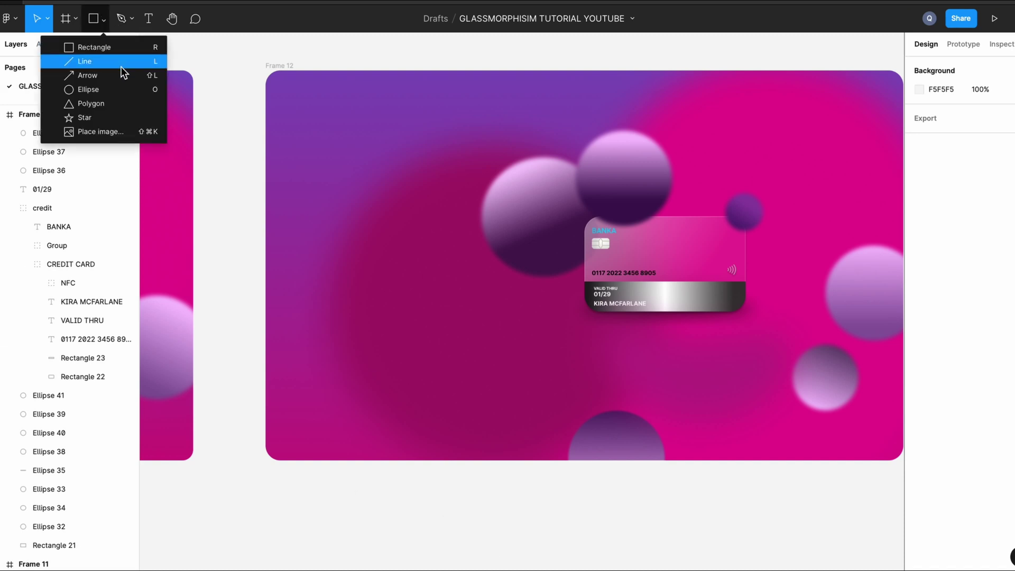
pyautogui.click(122, 90)
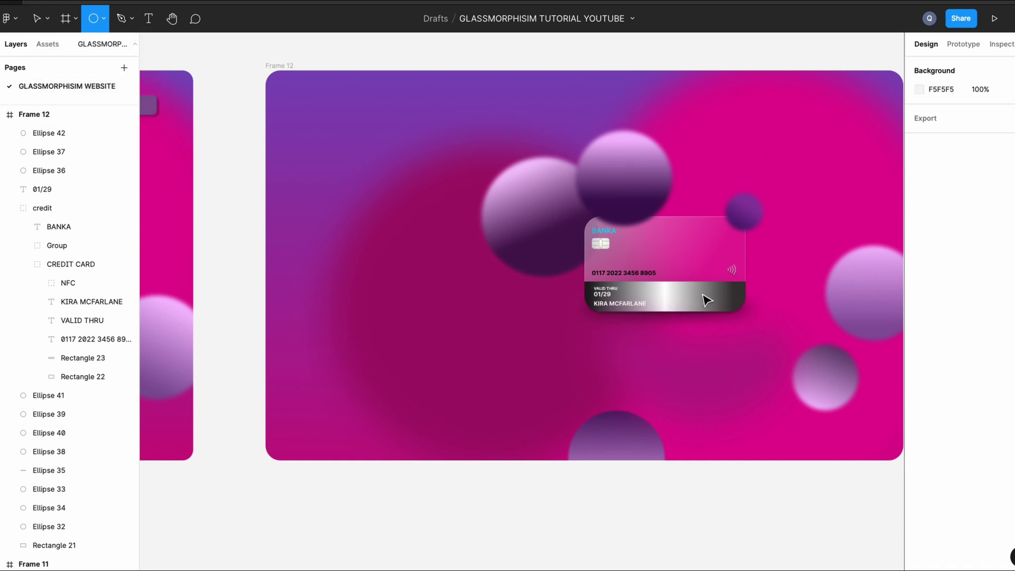
pyautogui.moveTo(710, 291); pyautogui.dragTo(730, 308)
pyautogui.click(933, 183)
pyautogui.write('35')
pyautogui.press('Tab')
pyautogui.write('35')
pyautogui.press('Return')
pyautogui.moveTo(718, 300); pyautogui.dragTo(731, 297)
# - Paste a copy of the circle to its left and start its gradient with purple 7702AE
pyautogui.scroll(3, 731, 297)
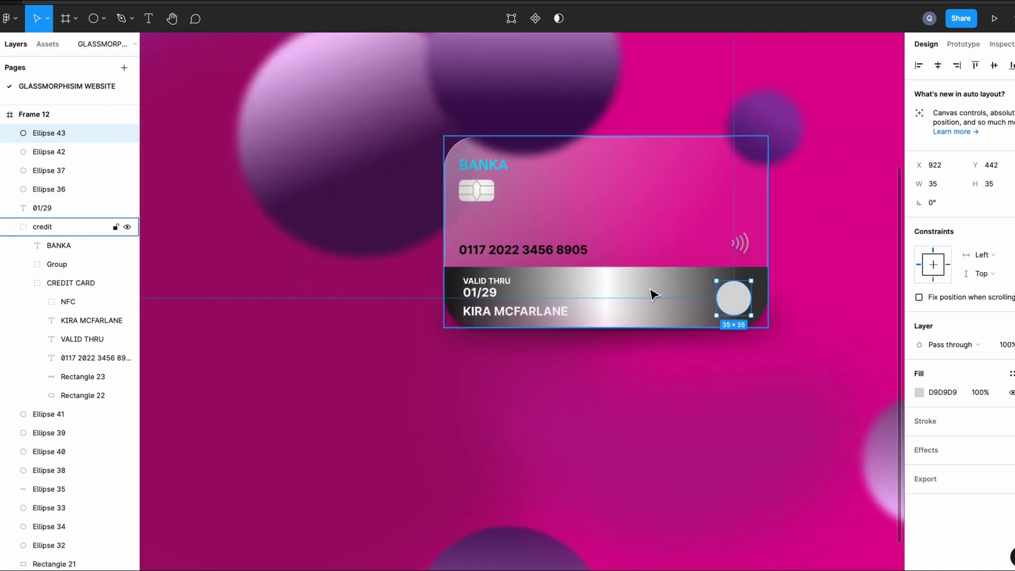
pyautogui.hotkey('ctrl', 'v')
pyautogui.moveTo(690, 294); pyautogui.dragTo(707, 297)
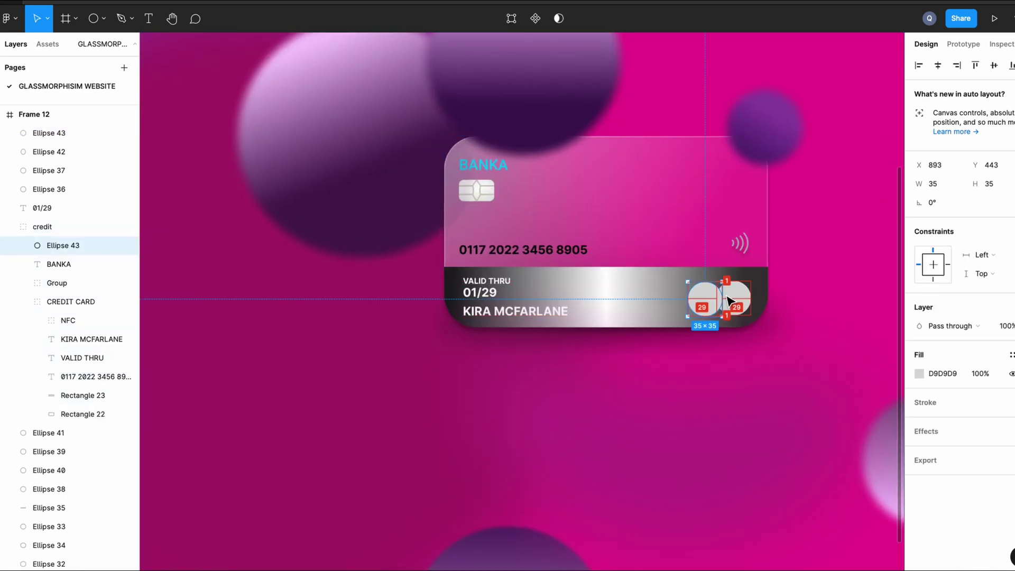
pyautogui.click(788, 309)
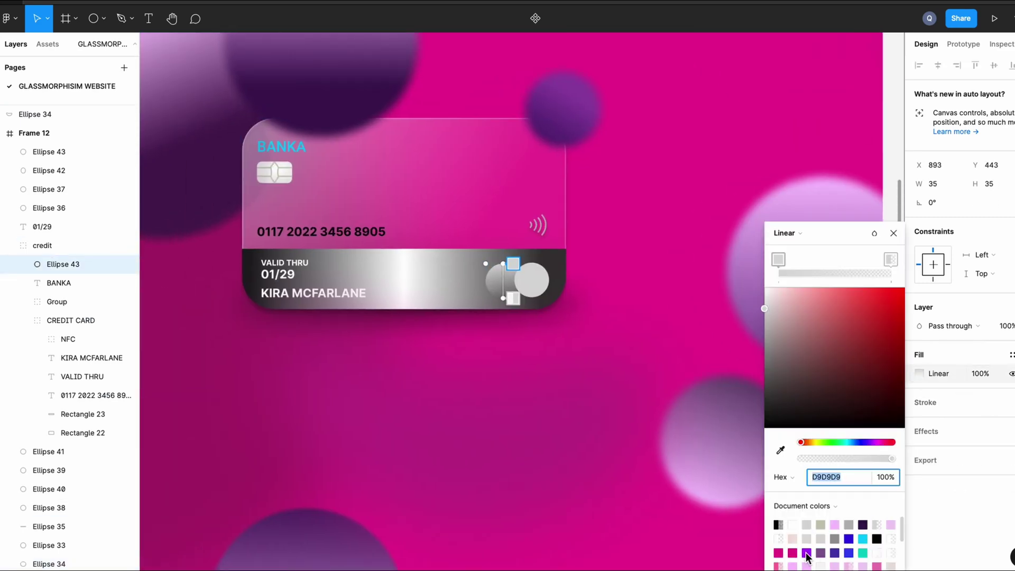
pyautogui.click(806, 553)
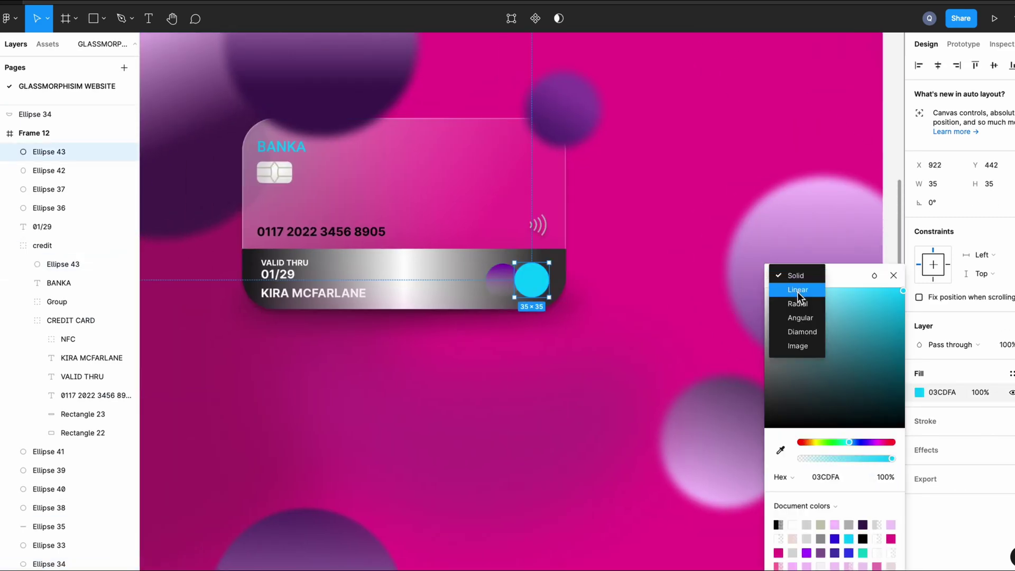
pyautogui.click(491, 371)
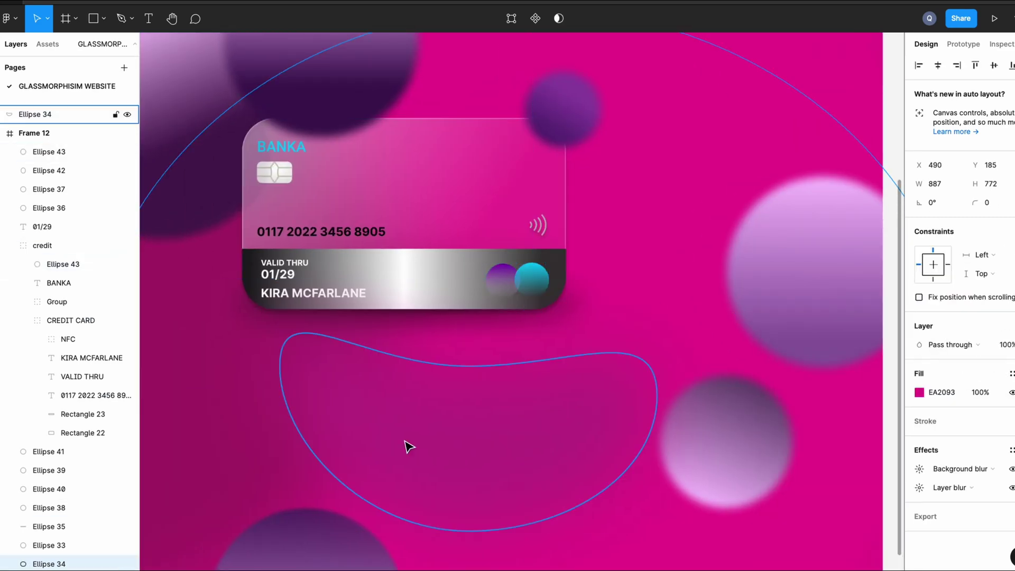
pyautogui.scroll(-5, 409, 447)
pyautogui.scroll(8, 409, 447)
# - Select the cyan card circle, then the Home nav text in Frame 11
pyautogui.click(675, 220)
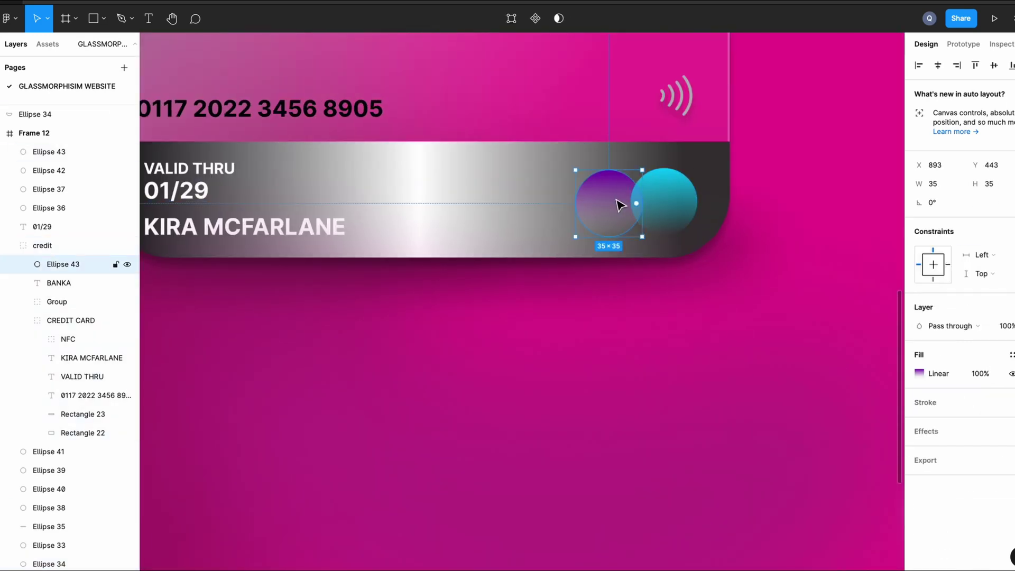
pyautogui.click(726, 297)
pyautogui.scroll(-5, 275, 125)
pyautogui.click(357, 189)
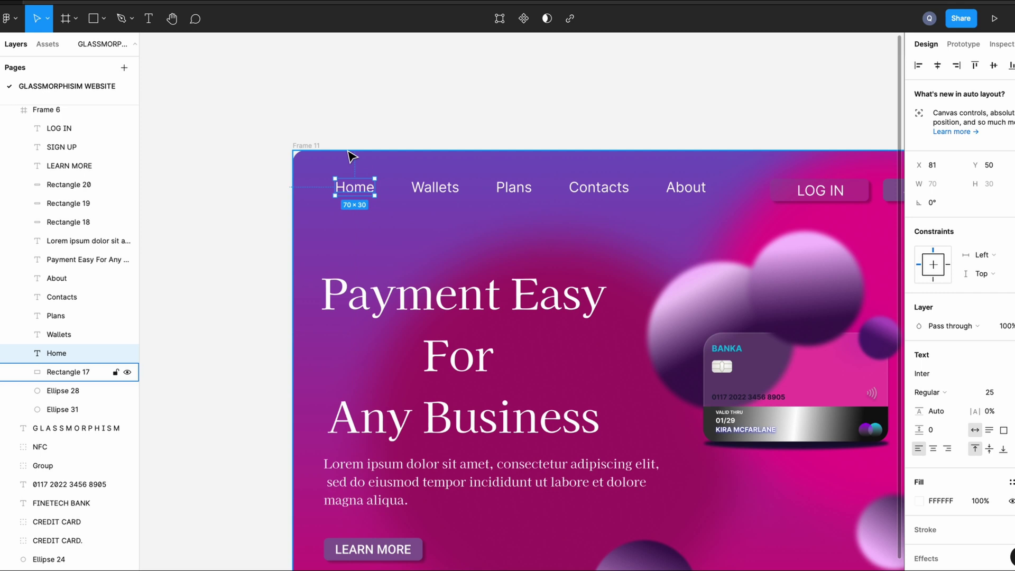
# - Copy the Home link into Frame 12 and add a Wallets link aligned beside it
pyautogui.hscroll(10, 424, 175)
pyautogui.moveTo(351, 185); pyautogui.dragTo(396, 169)
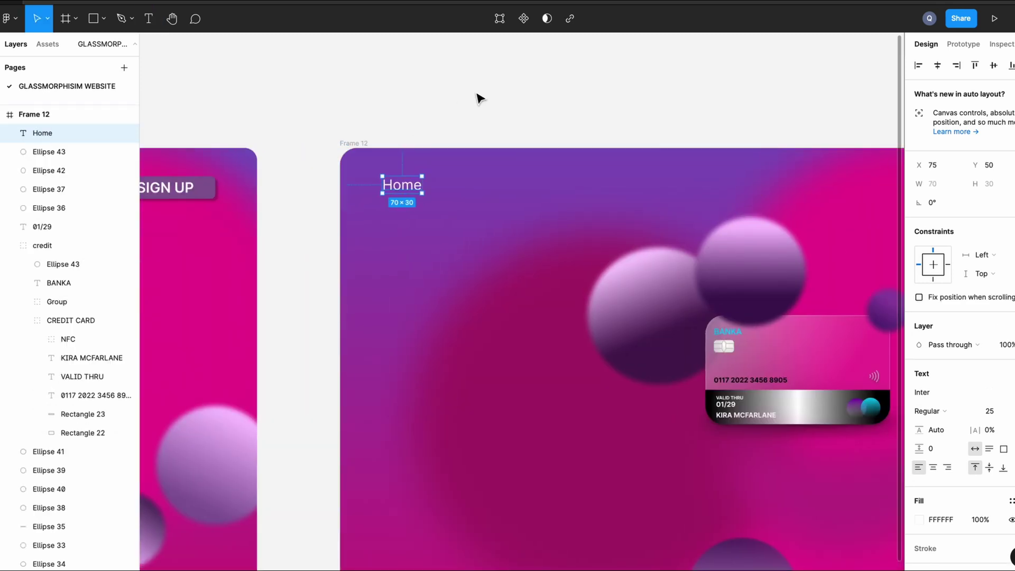
pyautogui.press('t')
pyautogui.scroll(2, 478, 97)
pyautogui.click(501, 221)
pyautogui.write('Wallets')
pyautogui.press('Escape')
pyautogui.moveTo(523, 227); pyautogui.dragTo(510, 222)
pyautogui.press('Escape')
# - Add Plan and Contacts text links, lined up with Home and Wallets
pyautogui.press('t')
pyautogui.click(571, 221)
pyautogui.write('Plan')
pyautogui.press('Escape')
pyautogui.moveTo(584, 202); pyautogui.dragTo(584, 198)
pyautogui.press('t')
pyautogui.scroll(-3, 529, 211)
pyautogui.hscroll(8, 528, 212)
pyautogui.click(426, 150)
pyautogui.write('Contacts')
pyautogui.press('Escape')
pyautogui.moveTo(455, 154); pyautogui.dragTo(458, 147)
pyautogui.press('Escape')
# - Add an About link to finish the nav row
pyautogui.press('t')
pyautogui.click(535, 148)
pyautogui.write('About')
pyautogui.press('Escape')
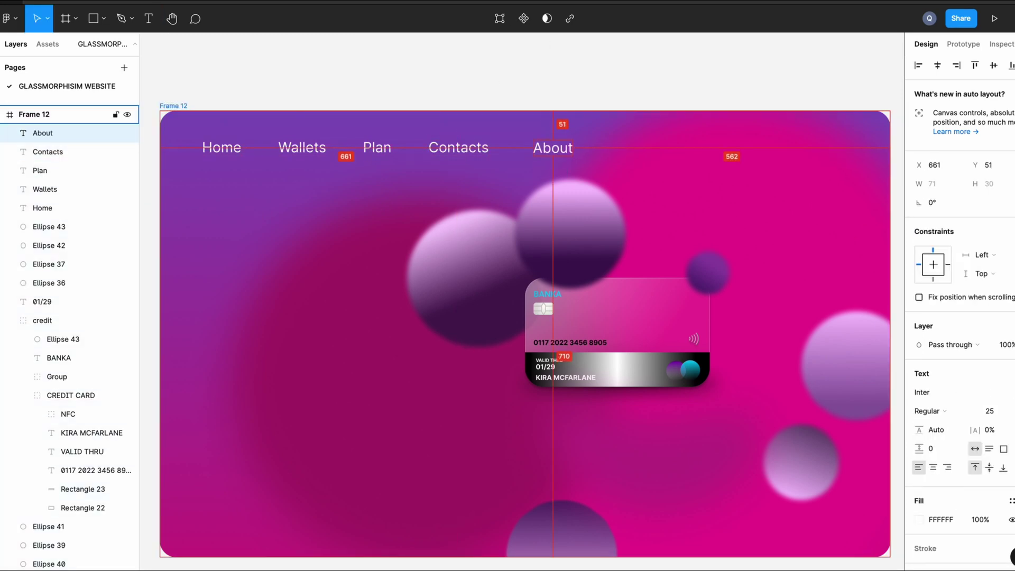
pyautogui.click(588, 79)
# - Duplicate the 'Payment Easy For Any Business' headline into Frame 12
pyautogui.hscroll(-5, 582, 86)
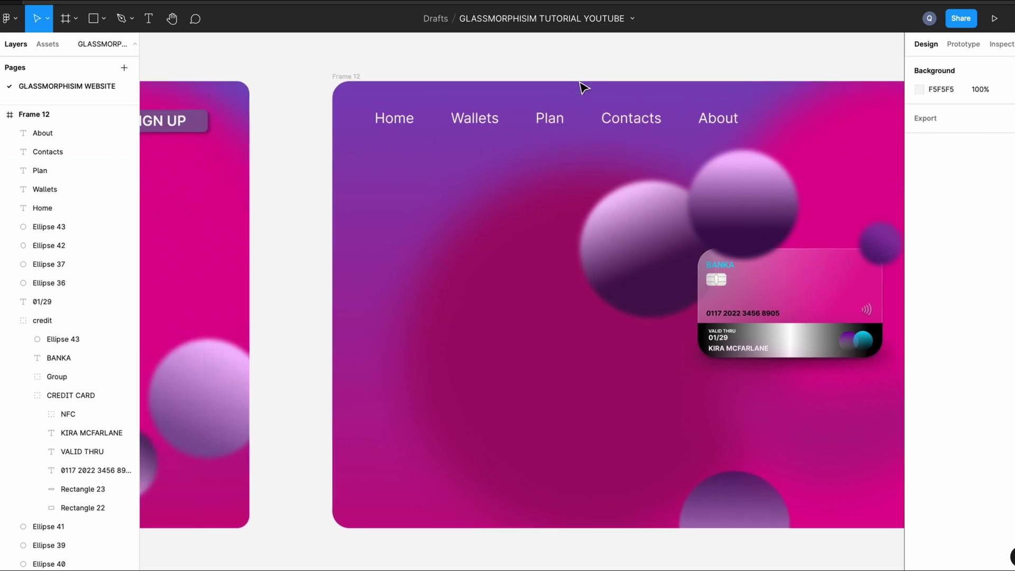
pyautogui.hscroll(-10, 445, 259)
pyautogui.click(445, 259)
pyautogui.click(608, 378)
pyautogui.keyDown('alt'); pyautogui.moveTo(608, 379); pyautogui.dragTo(718, 381); pyautogui.keyUp('alt')
pyautogui.click(442, 448)
# - Duplicate the Lorem ipsum paragraph into Frame 12 below the headline
pyautogui.hscroll(-10, 442, 449)
pyautogui.click(356, 391)
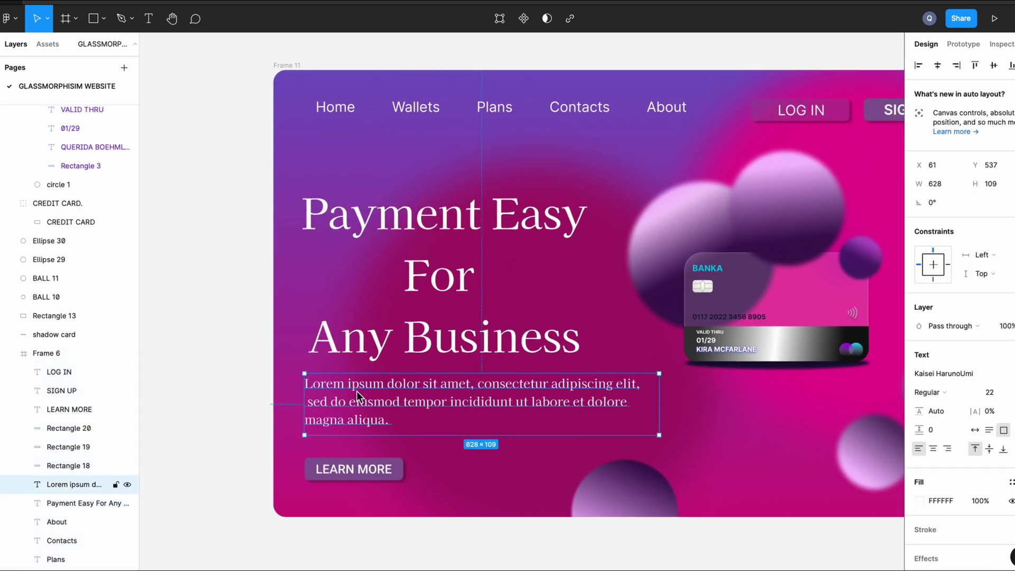
pyautogui.hscroll(2, 634, 395)
pyautogui.moveTo(927, 399); pyautogui.dragTo(652, 408)
pyautogui.press('Escape')
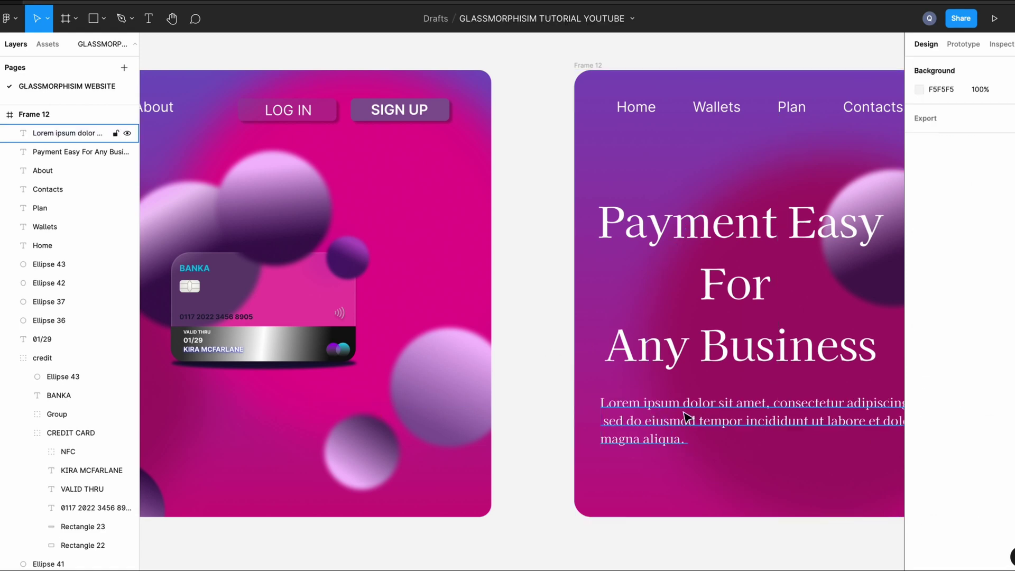
pyautogui.hscroll(-10, 395, 391)
pyautogui.click(395, 392)
pyautogui.hscroll(3, 476, 325)
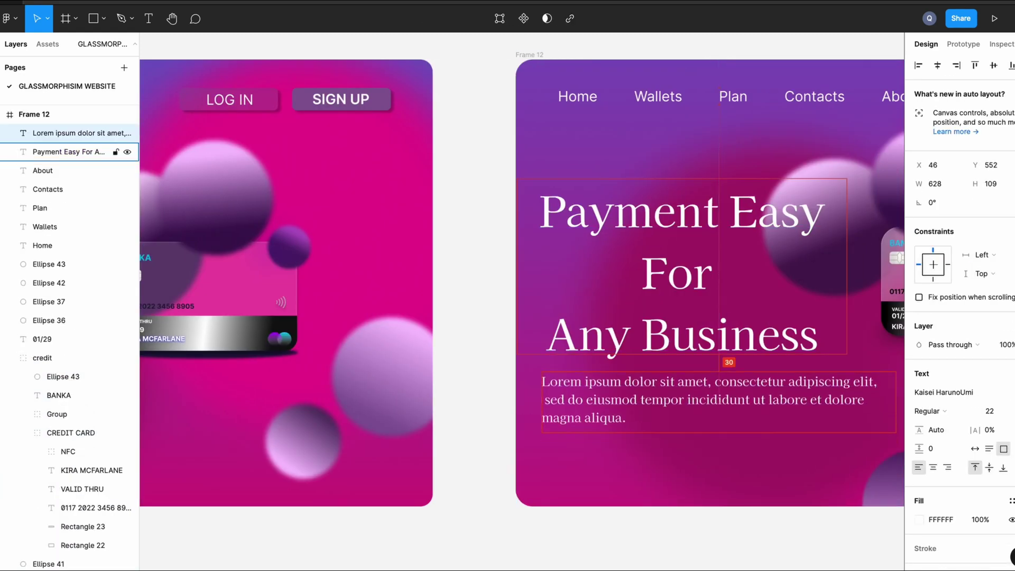
pyautogui.click(562, 526)
pyautogui.scroll(-3, 562, 525)
pyautogui.scroll(-1, 628, 93)
pyautogui.hscroll(-2, 628, 93)
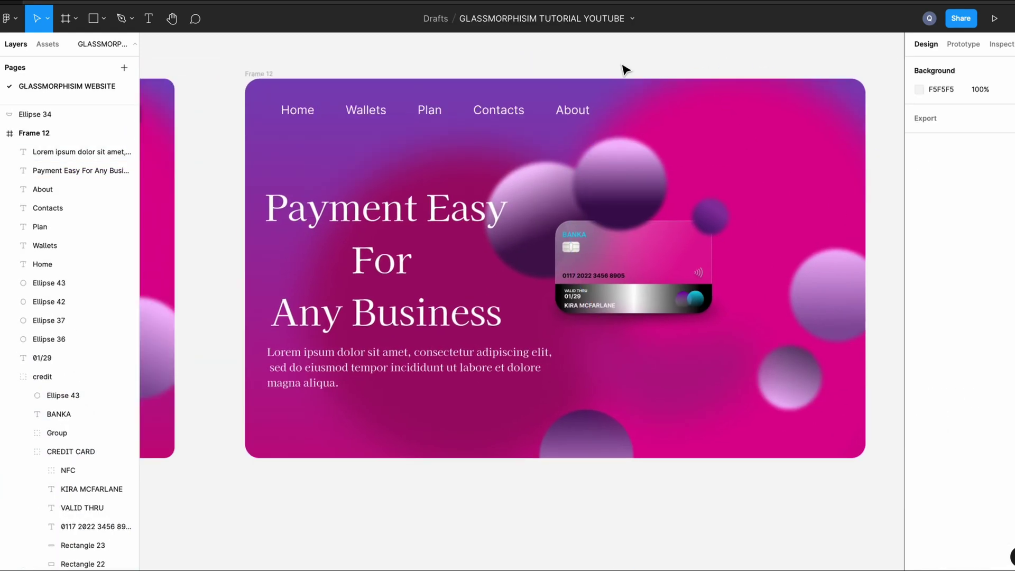
# - Draw a 175×40 rectangle at Frame 12's top right, aligned with the nav links
pyautogui.press('r')
pyautogui.moveTo(765, 92)
pyautogui.mouseDown()
pyautogui.moveTo(833, 115)
pyautogui.moveTo(821, 114)
pyautogui.mouseUp()
pyautogui.click(936, 183)
pyautogui.write('175')
pyautogui.click(989, 183)
pyautogui.write('40')
pyautogui.press('Return')
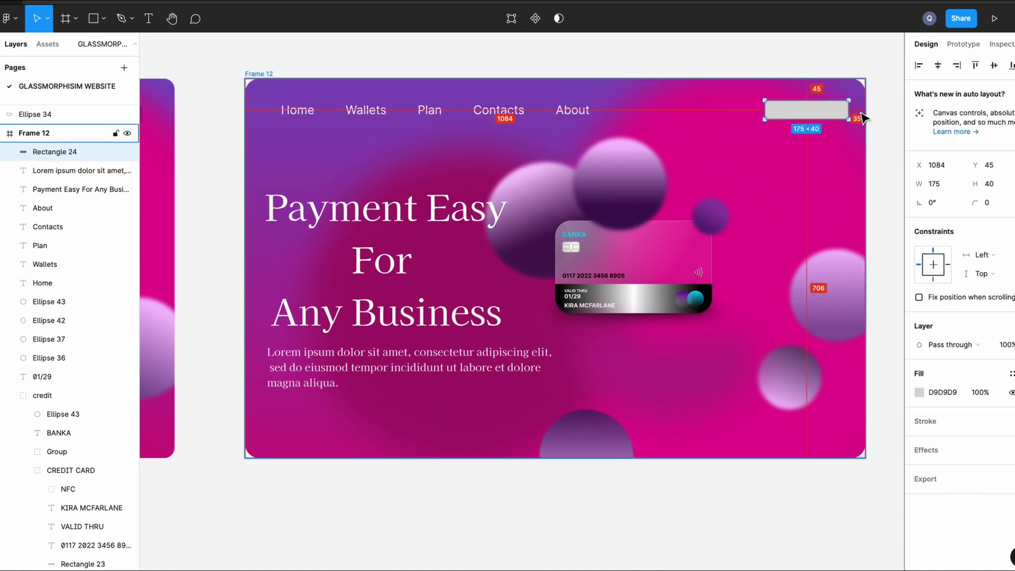
pyautogui.moveTo(821, 113); pyautogui.dragTo(820, 117)
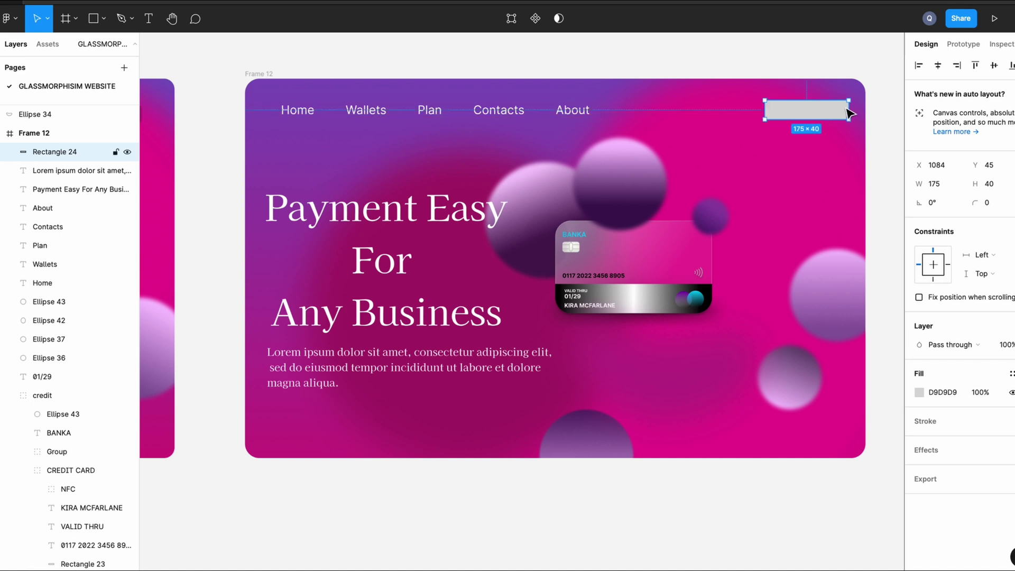
pyautogui.moveTo(806, 110); pyautogui.dragTo(787, 110)
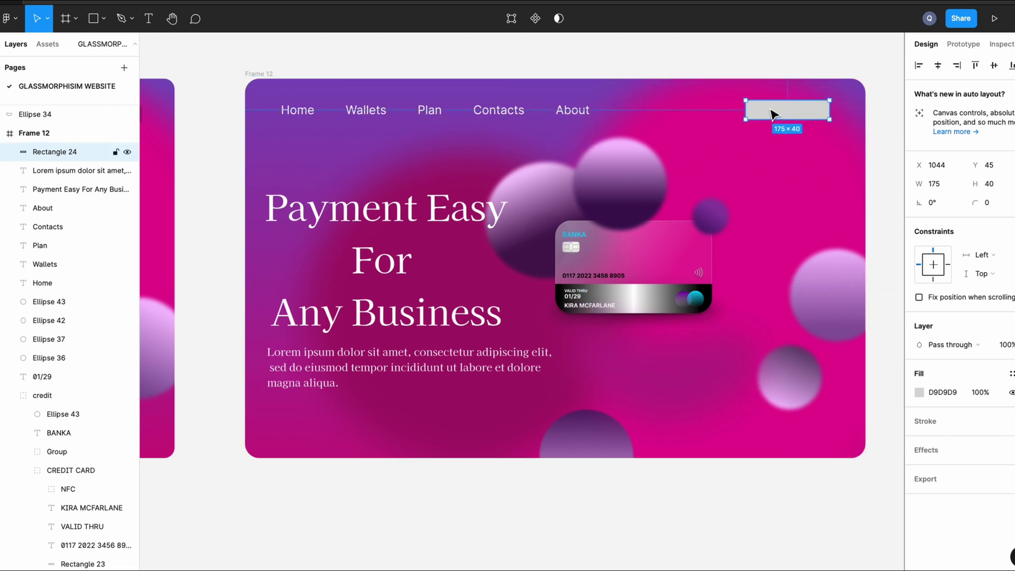
# - Duplicate the box to its left and paste a third copy below the paragraph
pyautogui.moveTo(772, 113); pyautogui.dragTo(672, 111)
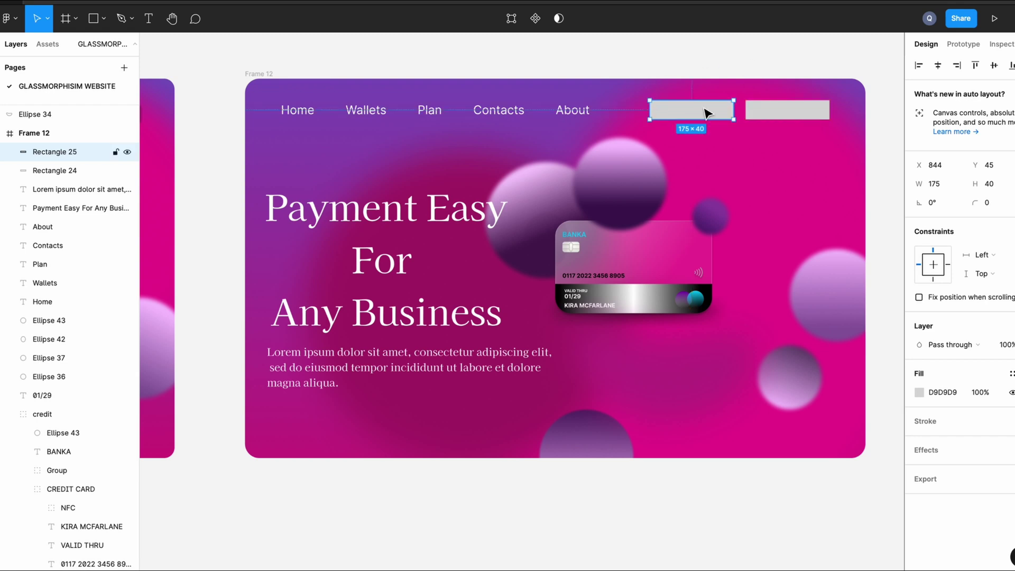
pyautogui.click(256, 506)
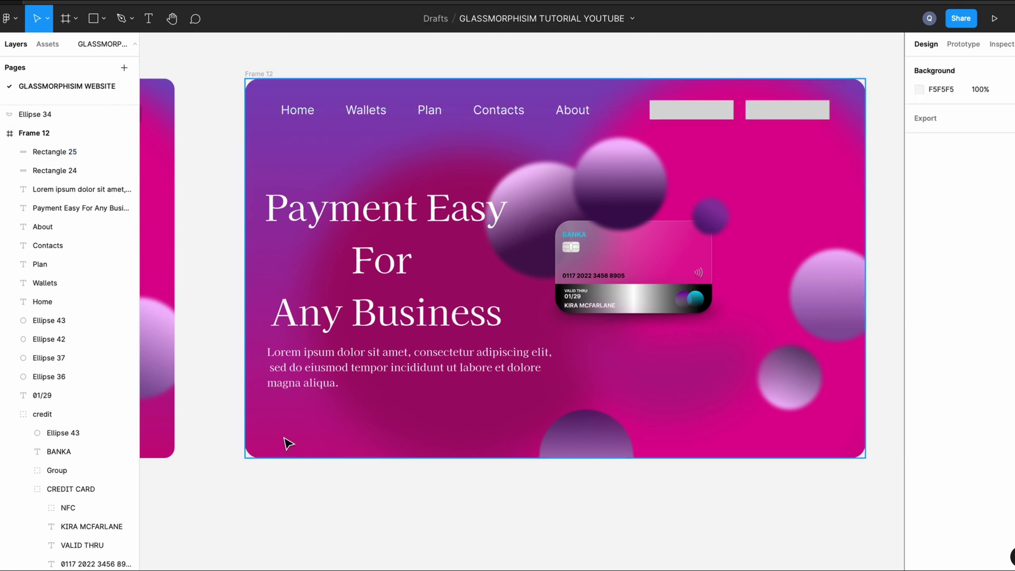
pyautogui.hotkey('ctrl', 'v')
pyautogui.moveTo(697, 117); pyautogui.dragTo(322, 434)
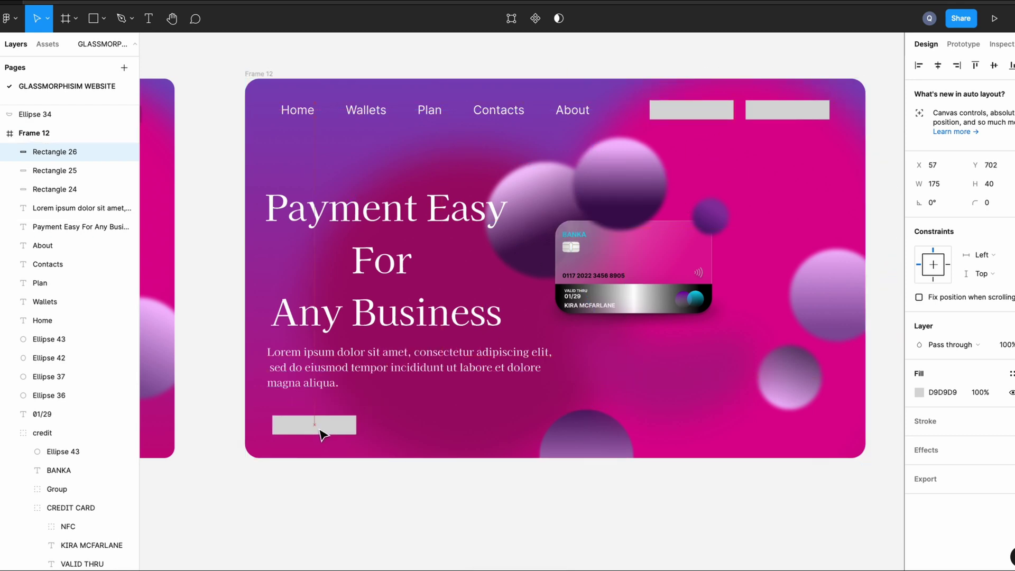
pyautogui.press('alt')
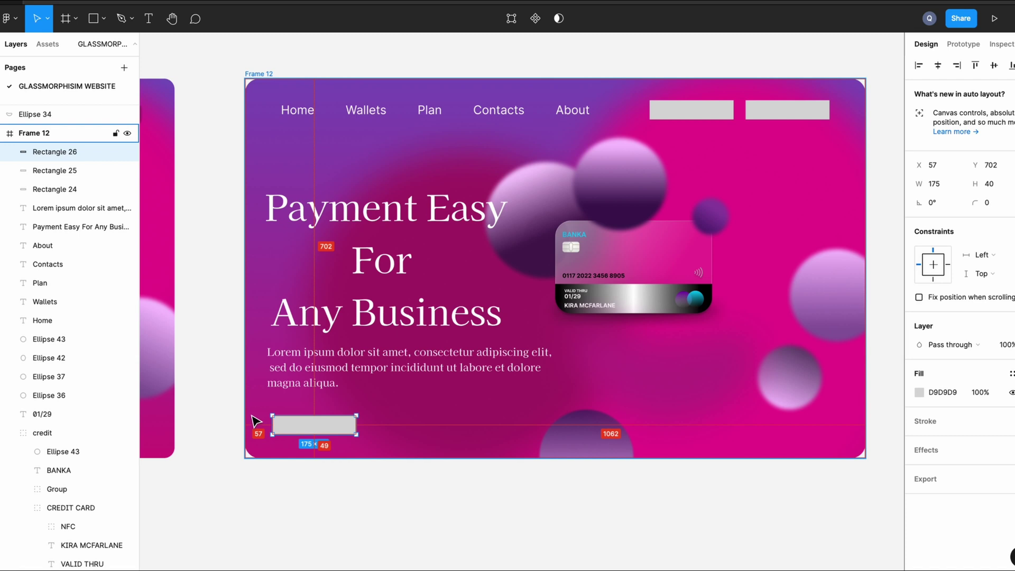
pyautogui.hscroll(-2, 256, 421)
pyautogui.moveTo(340, 422); pyautogui.dragTo(339, 413)
# - Nudge the lower box 1 px right and check its spacing against the paragraph
pyautogui.click(373, 523)
pyautogui.click(327, 412)
pyautogui.press('Right')
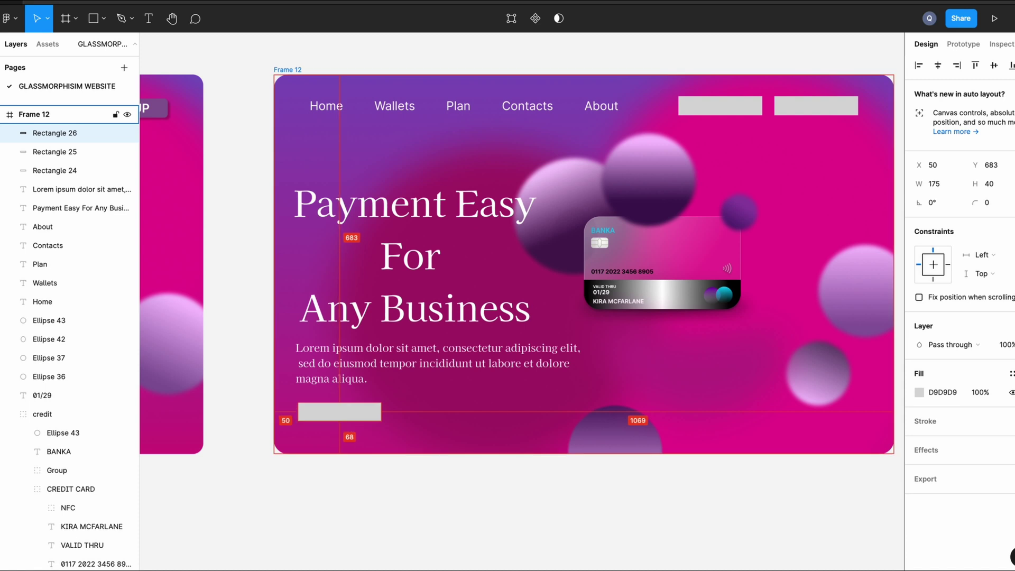
pyautogui.click(338, 370)
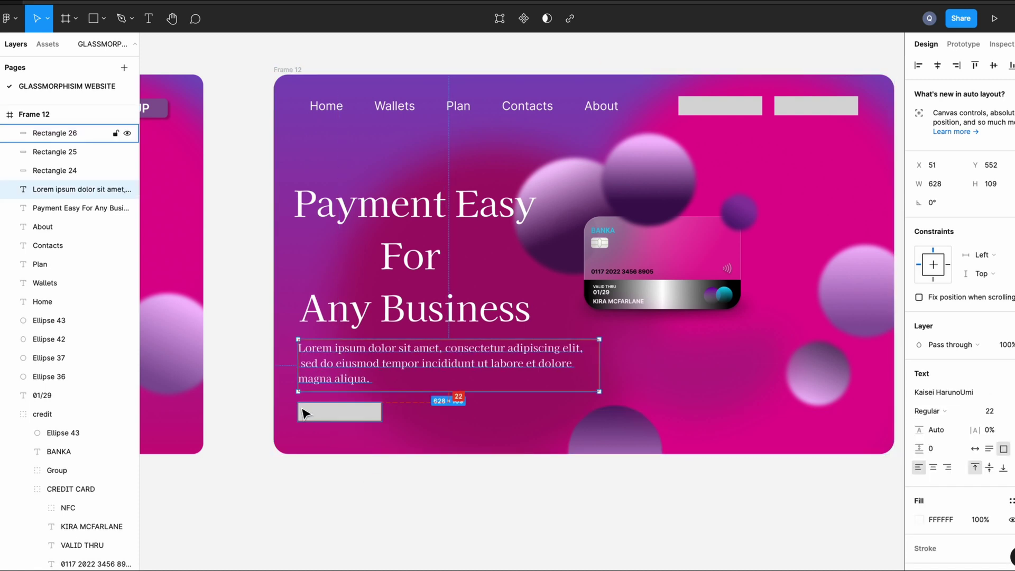
pyautogui.click(231, 324)
pyautogui.hscroll(3, 601, 315)
pyautogui.scroll(1, 600, 315)
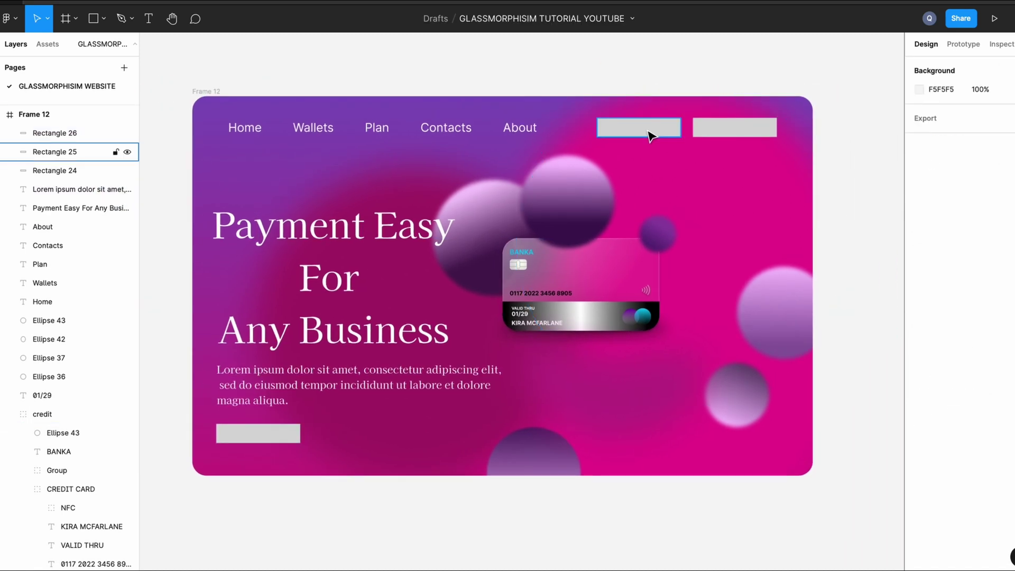
pyautogui.scroll(-3, 650, 113)
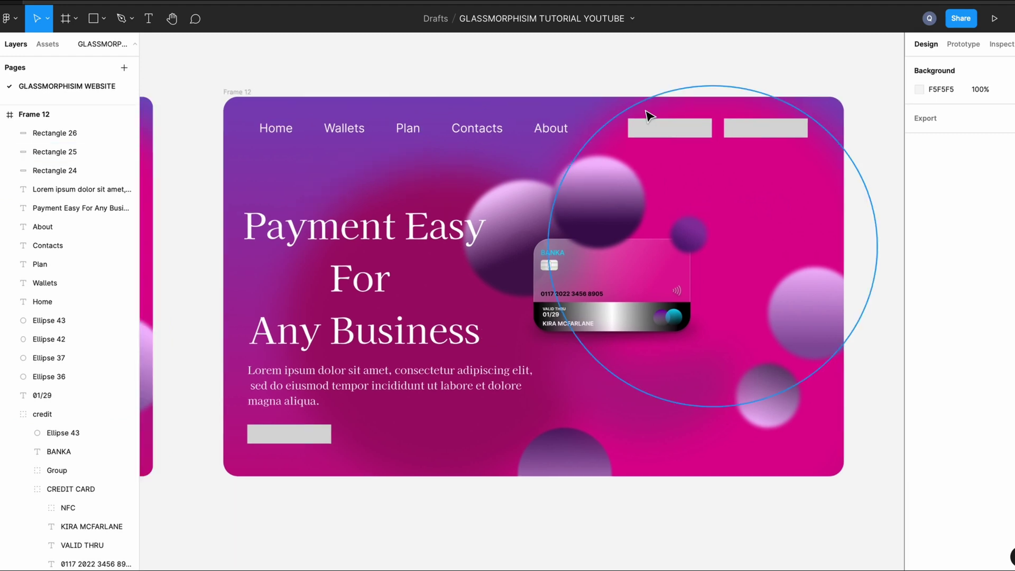
pyautogui.scroll(2, 793, 212)
pyautogui.click(793, 131)
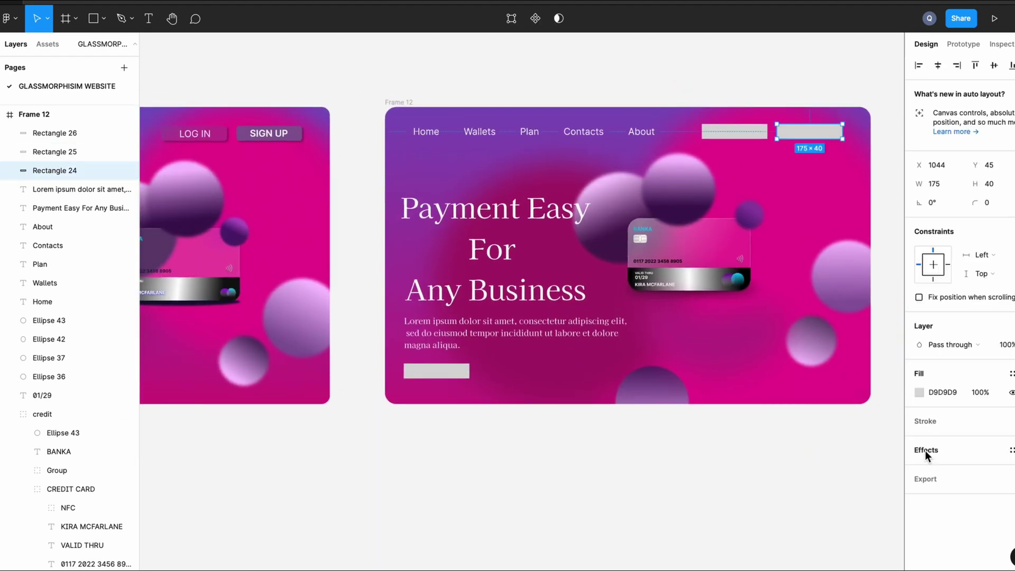
# - Eyedrop the purple button colour into the right nav box and bottom box fills
pyautogui.click(919, 392)
pyautogui.click(780, 449)
pyautogui.click(294, 134)
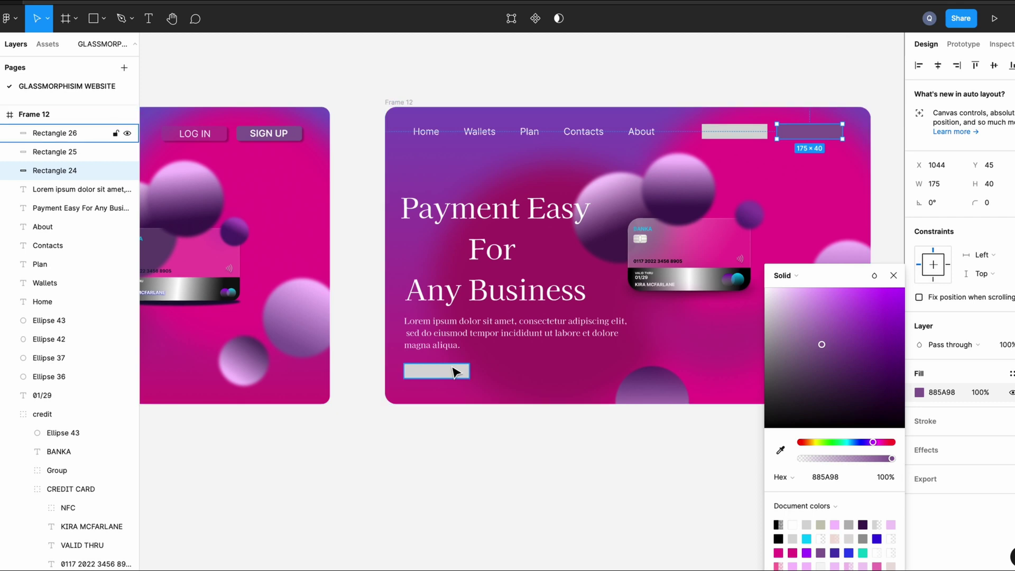
pyautogui.click(436, 371)
pyautogui.click(919, 392)
pyautogui.click(780, 449)
pyautogui.click(280, 133)
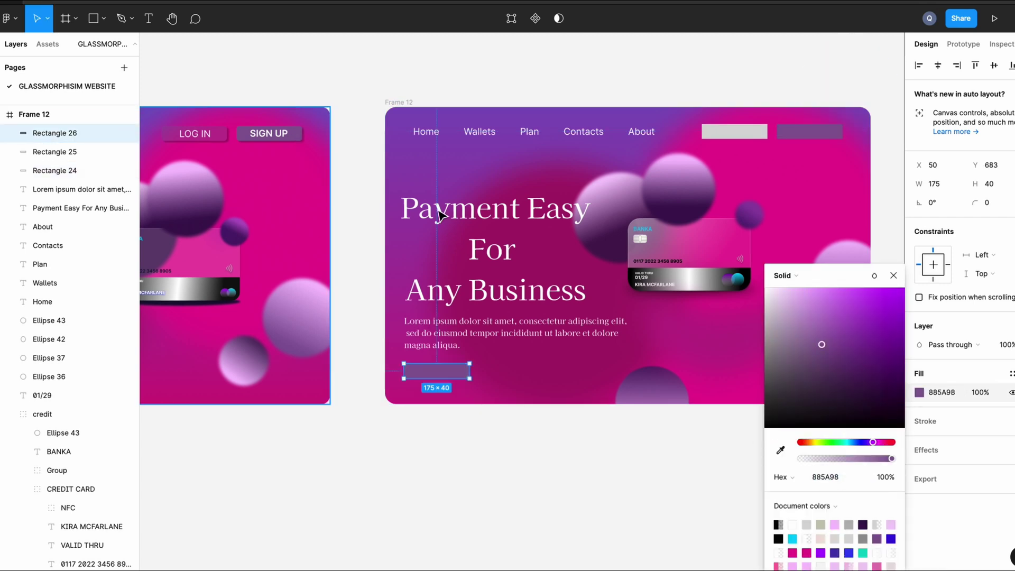
pyautogui.click(575, 484)
# - Add a drop shadow to all three Frame 12 boxes
pyautogui.click(807, 138)
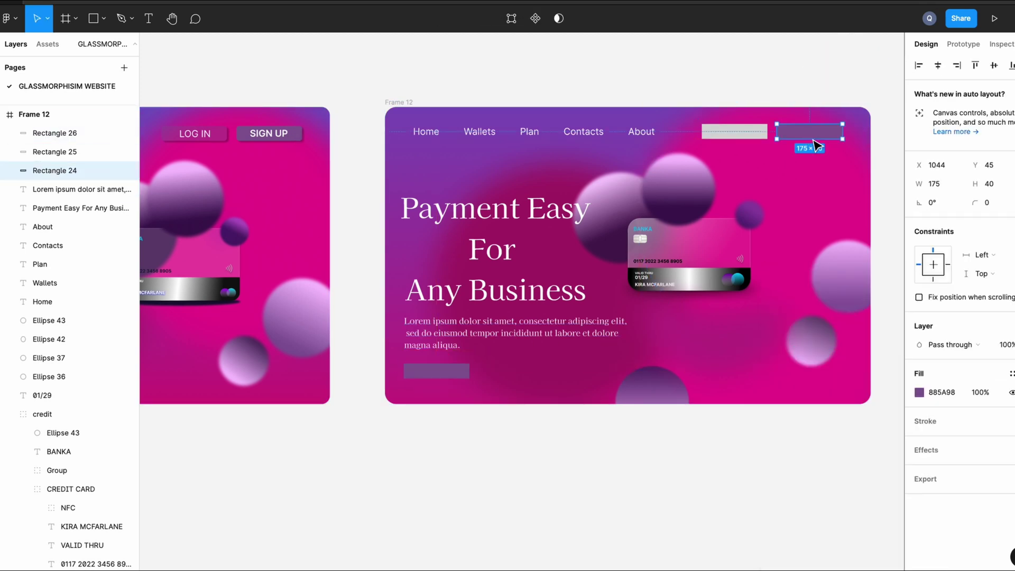
pyautogui.keyDown('shift'); pyautogui.click(455, 371); pyautogui.keyUp('shift')
pyautogui.keyDown('shift'); pyautogui.click(734, 131); pyautogui.keyUp('shift')
pyautogui.click(928, 515)
pyautogui.click(919, 535)
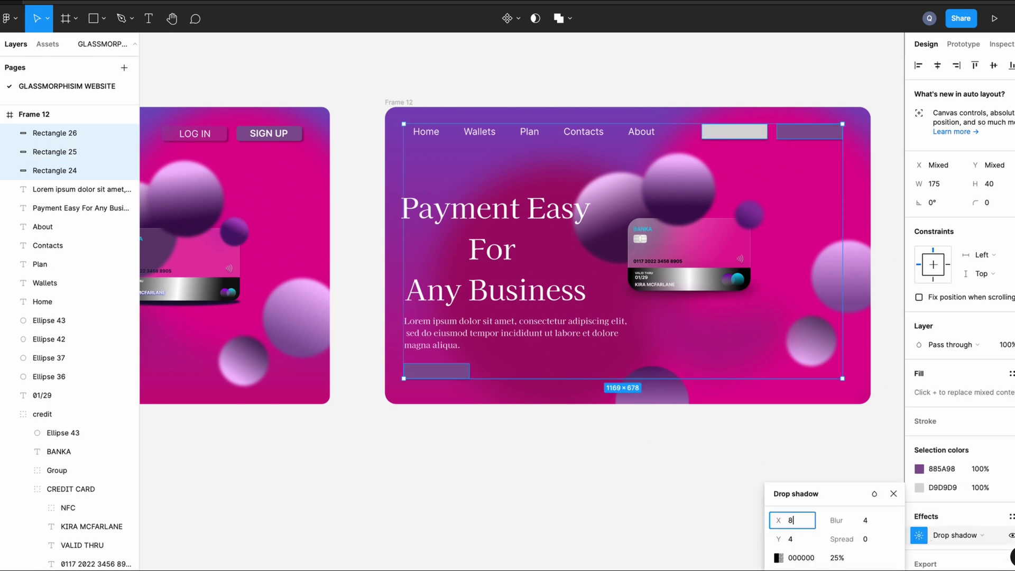
pyautogui.click(553, 492)
# - Add a drop shadow to the LEARN MORE button in Frame 11
pyautogui.hscroll(-10, 338, 483)
pyautogui.click(267, 377)
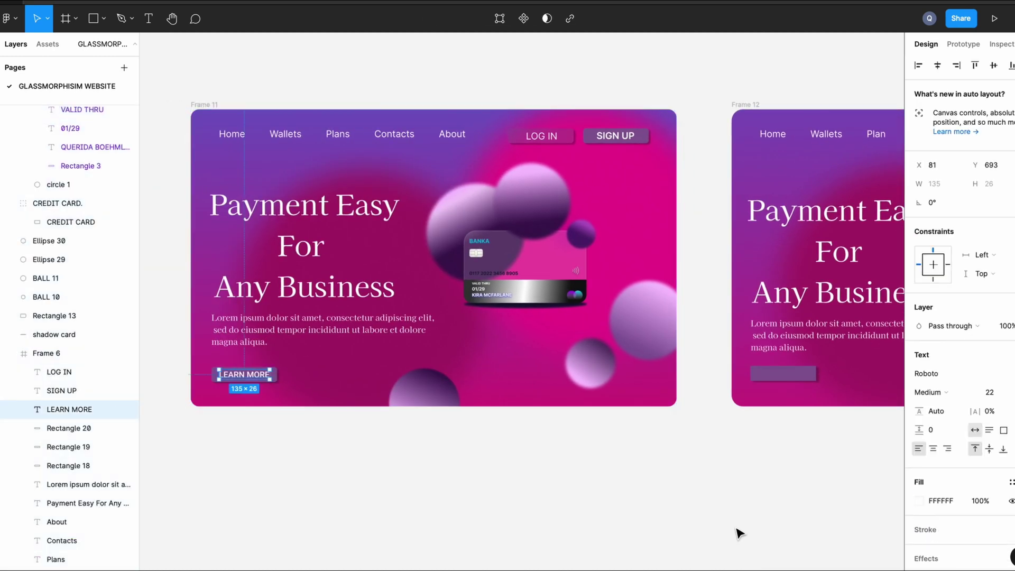
pyautogui.scroll(-2, 949, 484)
pyautogui.click(929, 504)
pyautogui.click(920, 525)
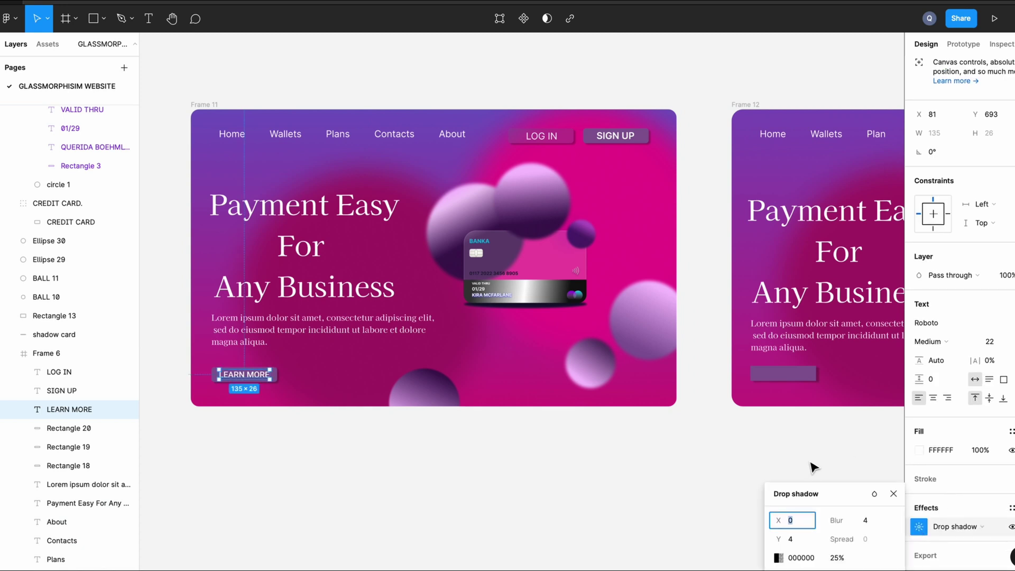
pyautogui.click(814, 463)
# - Add a drop shadow to one nav button shape in Frame 12
pyautogui.hscroll(5, 608, 468)
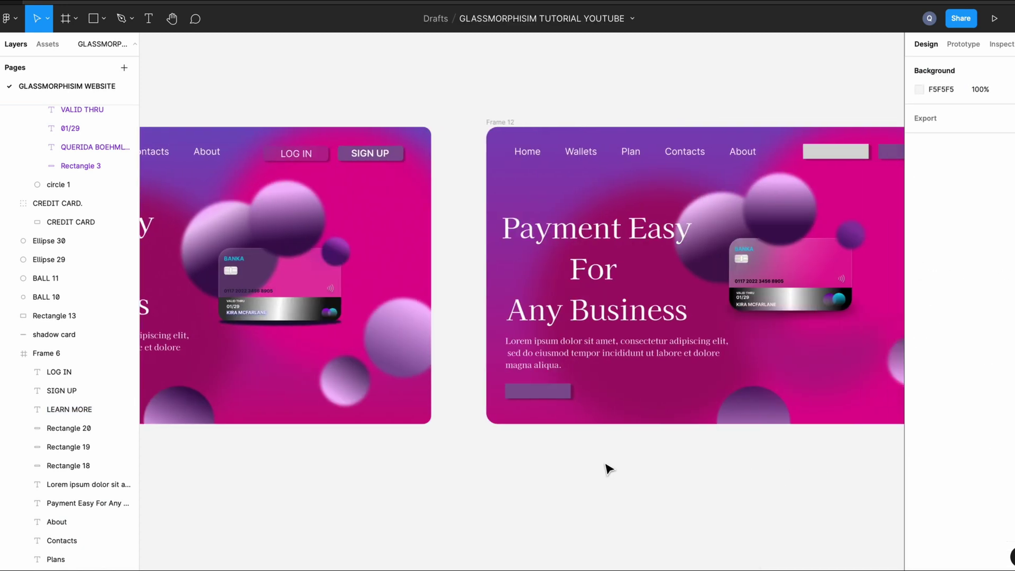
pyautogui.click(394, 153)
pyautogui.click(926, 431)
pyautogui.click(919, 449)
# - Apply a shared drop shadow to all three Frame 12 button shapes
pyautogui.click(523, 460)
pyautogui.hscroll(4, 523, 460)
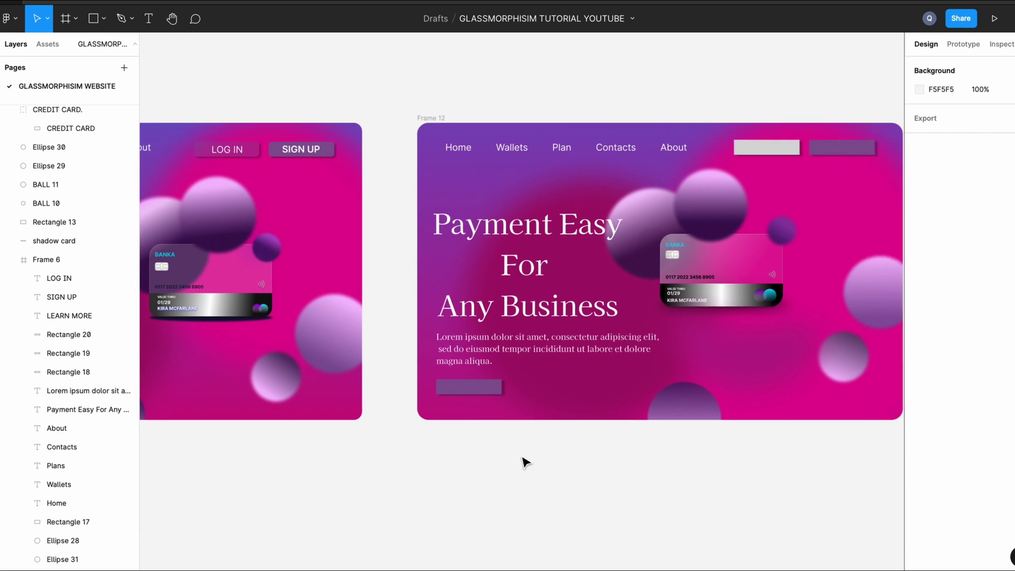
pyautogui.click(439, 390)
pyautogui.keyDown('shift'); pyautogui.click(737, 152); pyautogui.keyUp('shift')
pyautogui.keyDown('shift'); pyautogui.click(812, 151); pyautogui.keyUp('shift')
pyautogui.click(921, 535)
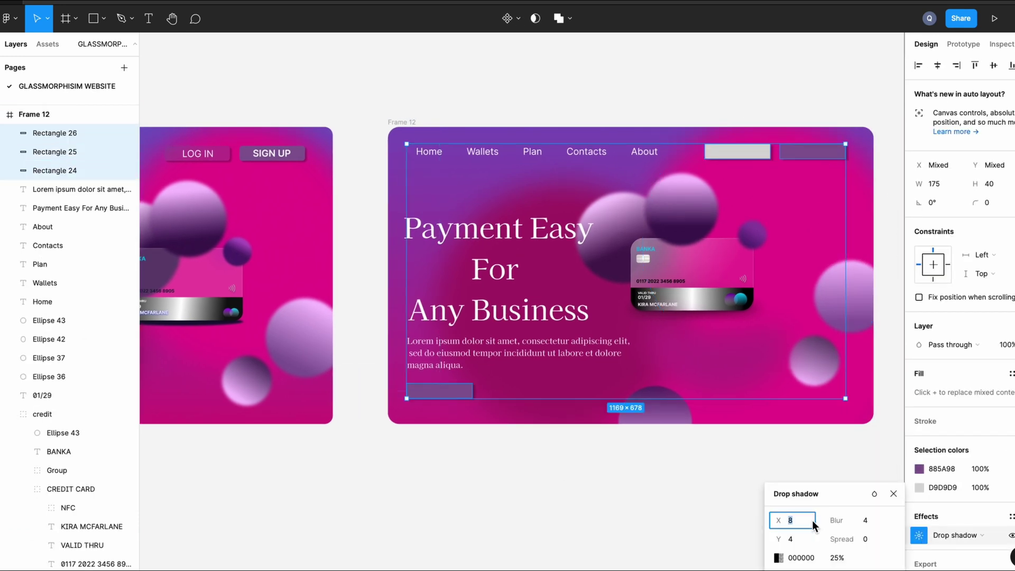
pyautogui.click(641, 498)
pyautogui.click(439, 391)
pyautogui.keyDown('shift'); pyautogui.click(737, 151); pyautogui.keyUp('shift')
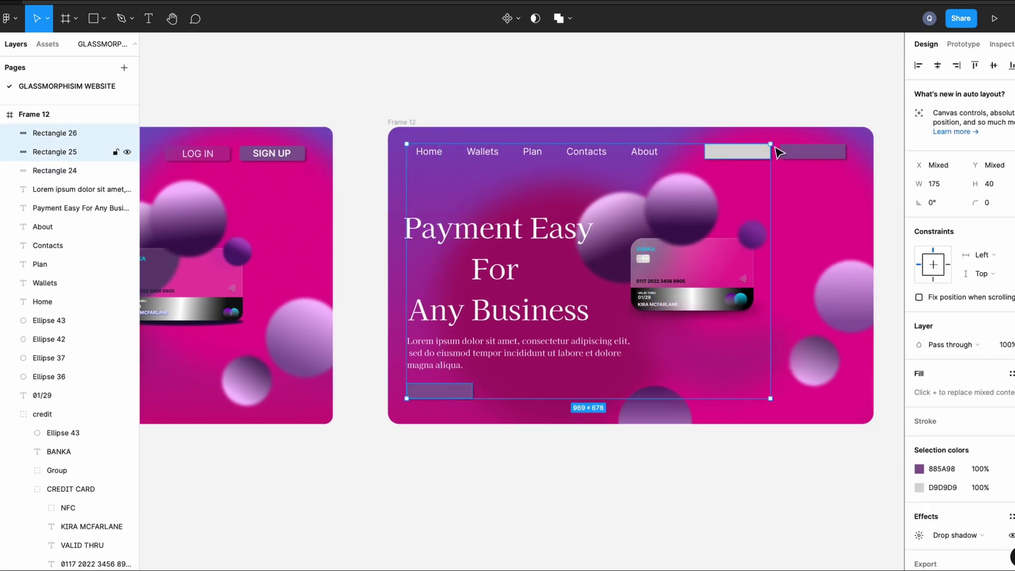
pyautogui.keyDown('shift'); pyautogui.click(812, 152); pyautogui.keyUp('shift')
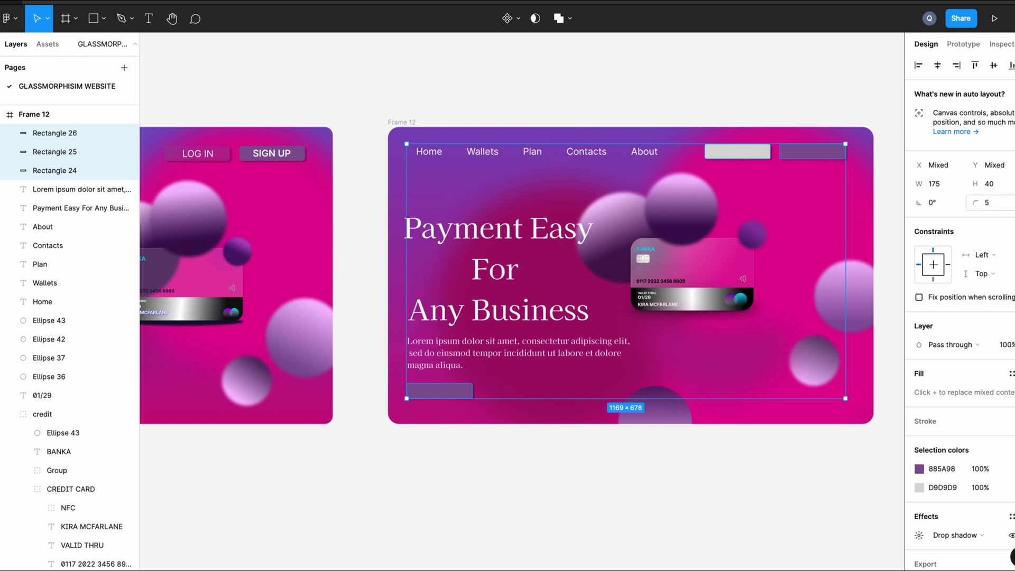
pyautogui.click(612, 533)
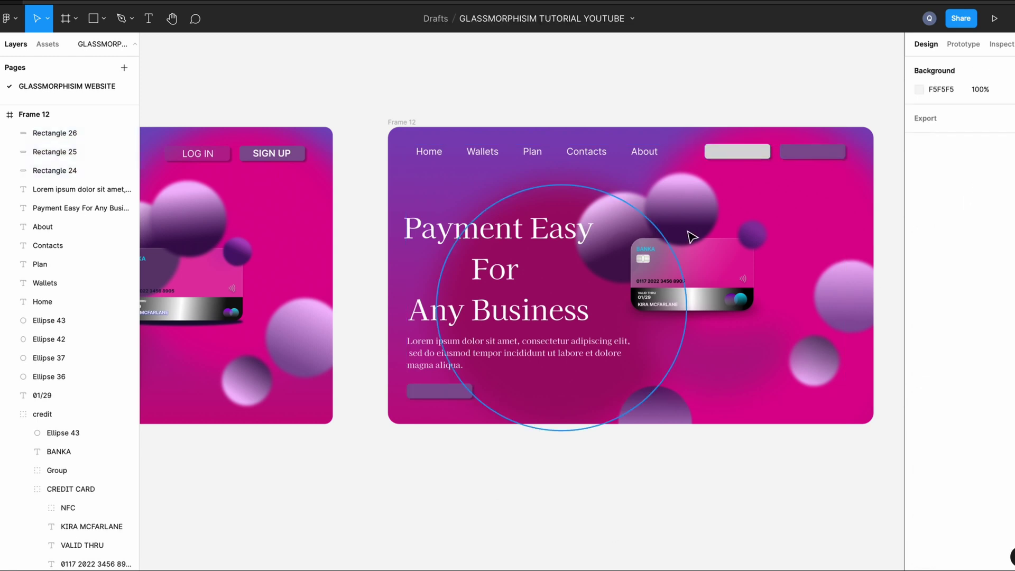
# - Fill the grey nav button with the #885A98 purple at 40% opacity
pyautogui.click(738, 151)
pyautogui.click(919, 391)
pyautogui.click(780, 450)
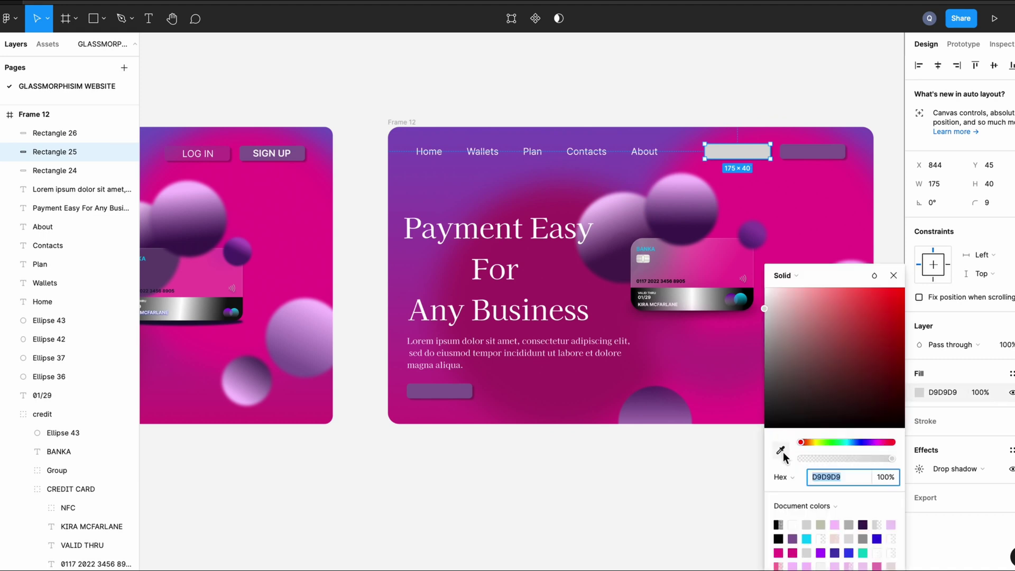
pyautogui.click(812, 158)
pyautogui.moveTo(892, 458); pyautogui.dragTo(869, 459)
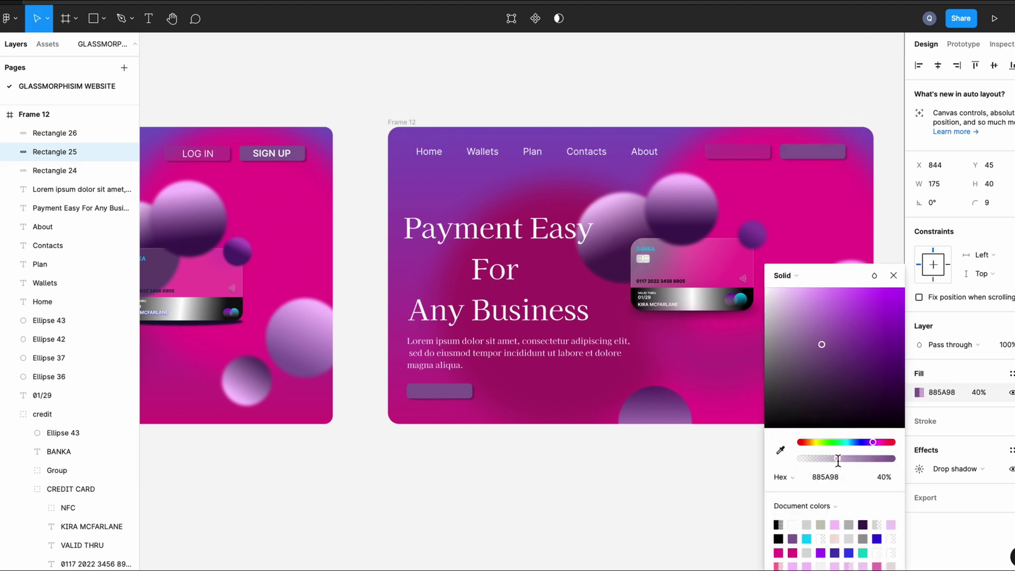
pyautogui.click(623, 502)
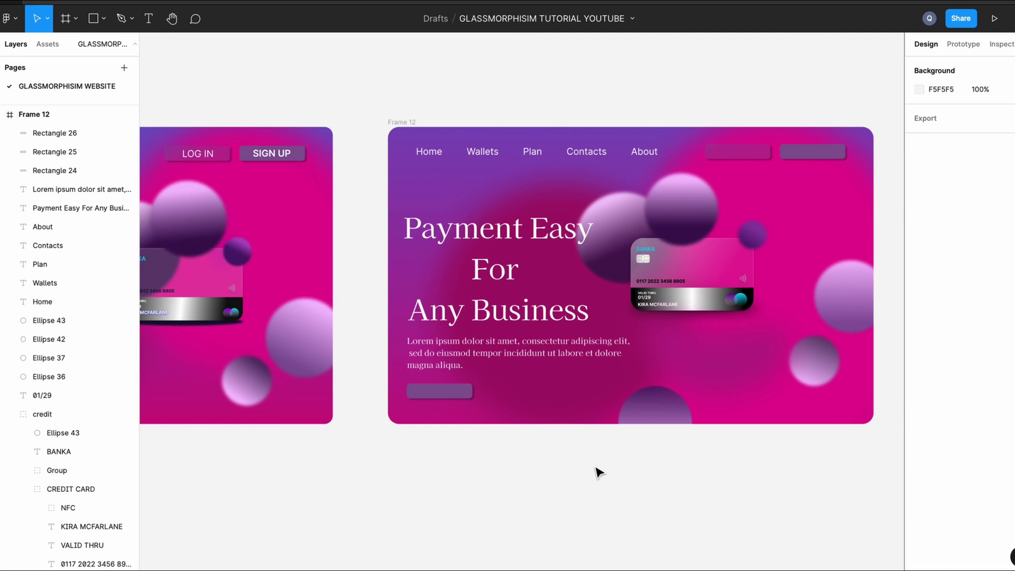
# - Add a LOG IN label on the first nav button and centre it within the button
pyautogui.press('t')
pyautogui.click(725, 153)
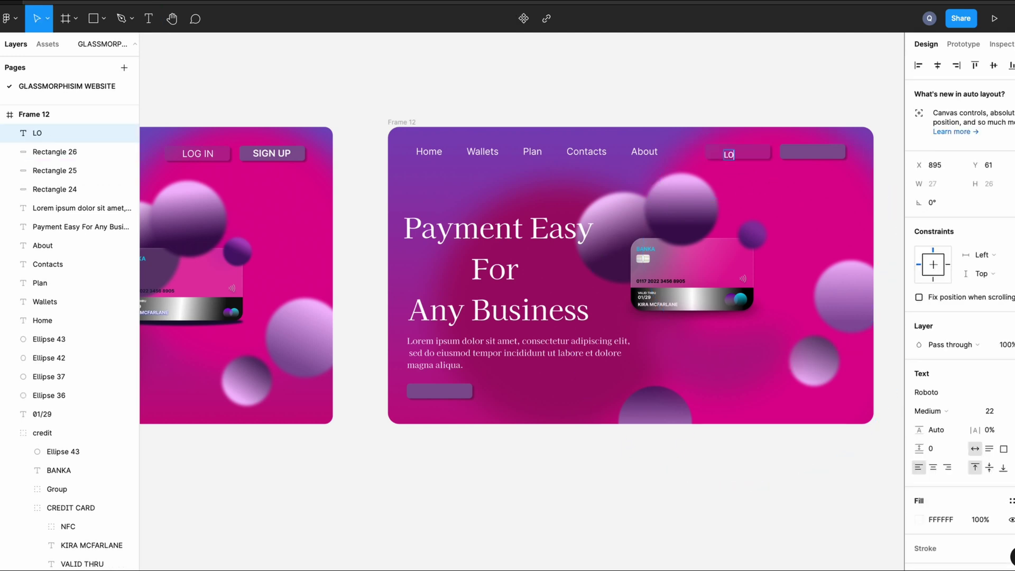
pyautogui.press('Escape')
pyautogui.moveTo(747, 158); pyautogui.dragTo(745, 154)
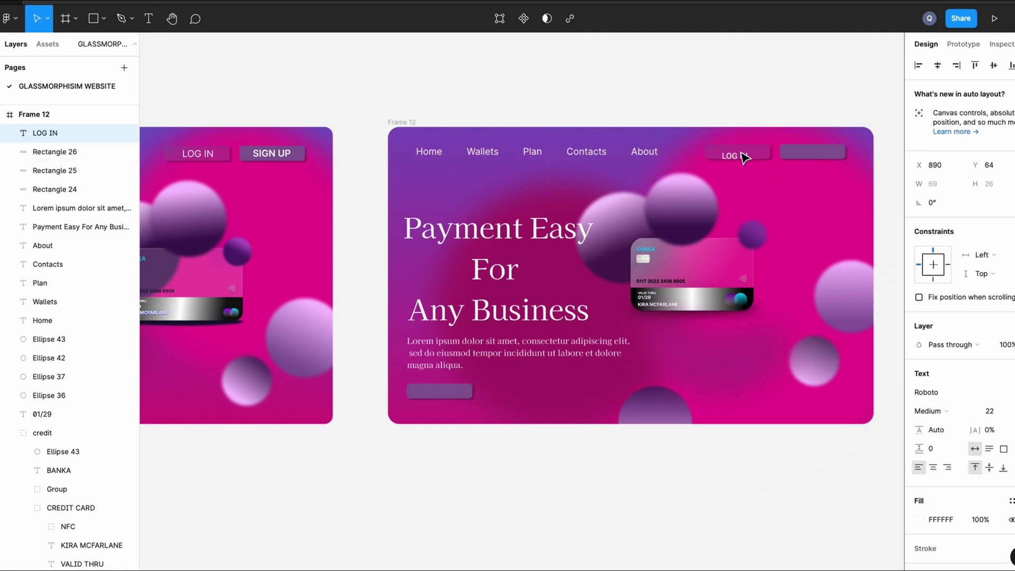
pyautogui.click(708, 84)
pyautogui.scroll(3, 709, 85)
pyautogui.moveTo(755, 218); pyautogui.dragTo(756, 210)
pyautogui.press('alt')
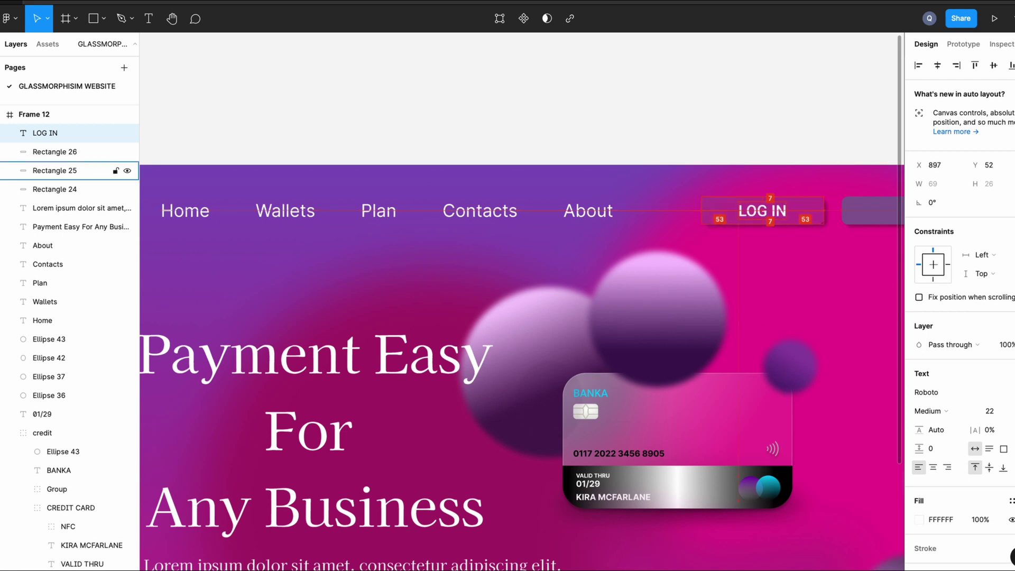
pyautogui.click(783, 127)
pyautogui.hscroll(5, 773, 215)
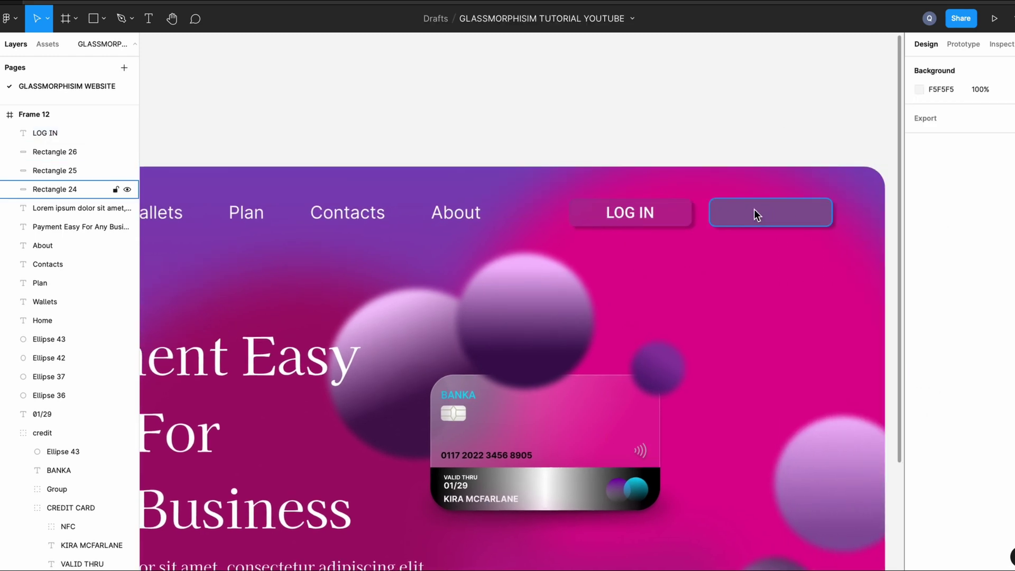
# - Add a SIGN UP label in the second nav button, centred and nudged up one pixel
pyautogui.press('t')
pyautogui.click(754, 215)
pyautogui.write('SIGN UP')
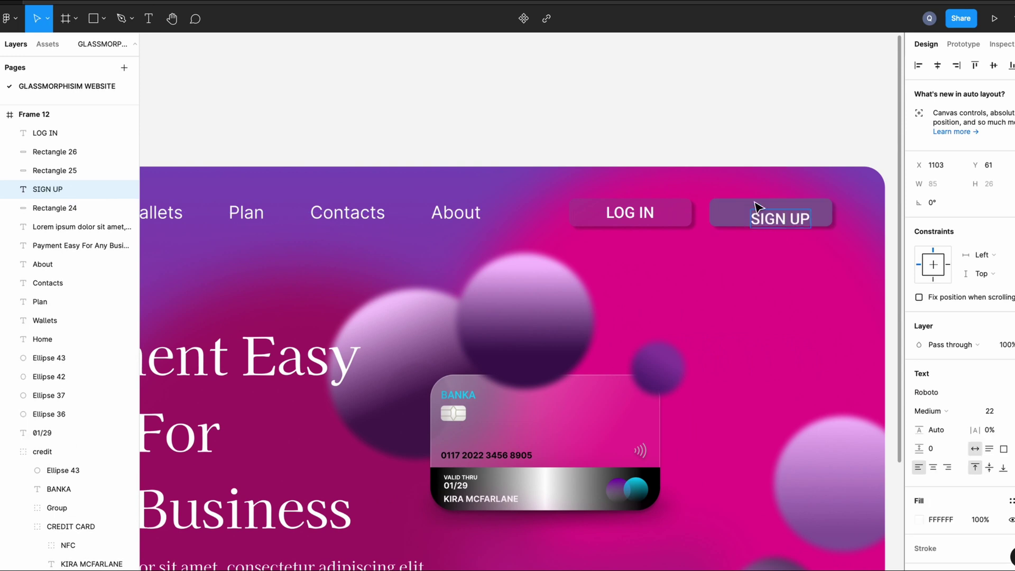
pyautogui.press('Escape')
pyautogui.moveTo(771, 221); pyautogui.dragTo(763, 218)
pyautogui.press('Up')
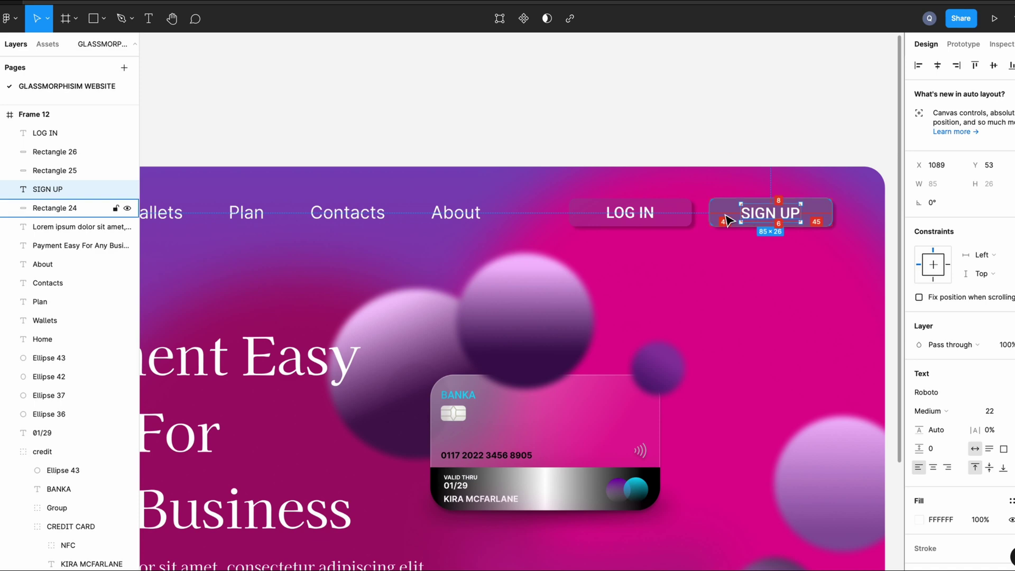
pyautogui.click(700, 97)
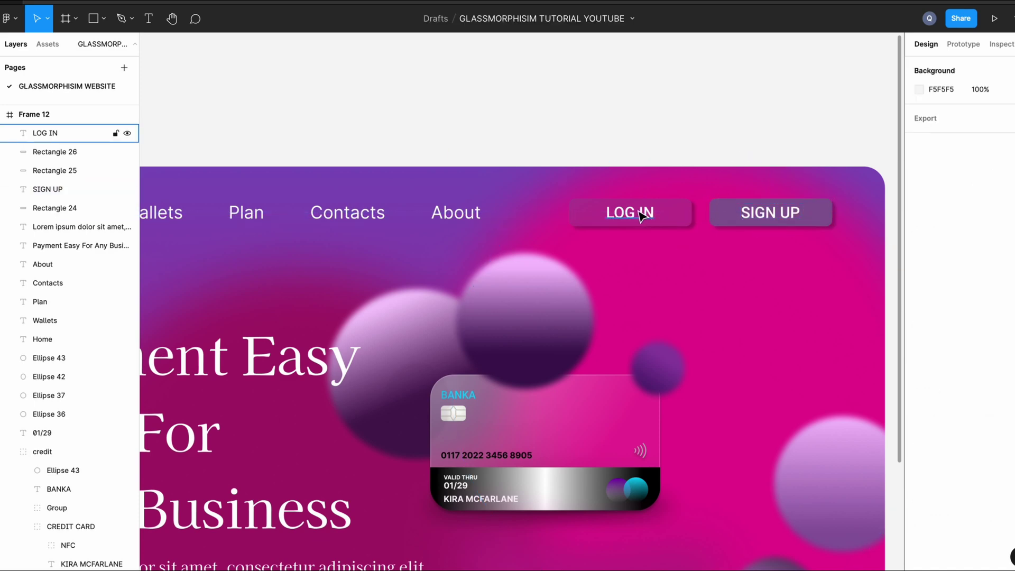
# - Give both the LOG IN and SIGN UP labels a drop shadow
pyautogui.click(770, 212)
pyautogui.keyDown('shift'); pyautogui.click(646, 214); pyautogui.keyUp('shift')
pyautogui.scroll(-5, 964, 533)
pyautogui.click(1002, 485)
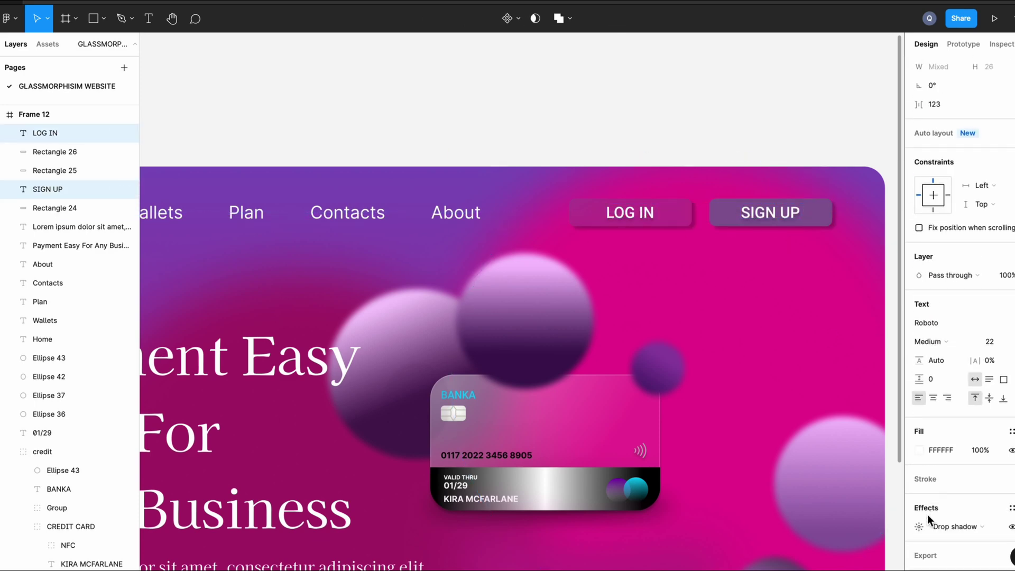
pyautogui.click(772, 136)
pyautogui.hscroll(-10, 458, 317)
pyautogui.hscroll(5, 458, 317)
pyautogui.scroll(-5, 460, 315)
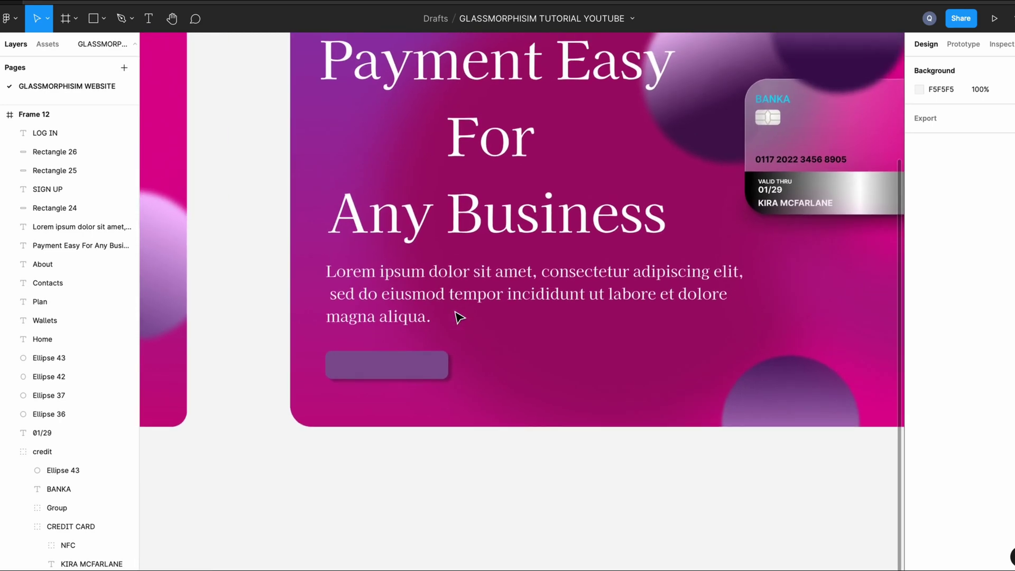
# - Add a LEARN MORE label centred inside the bottom button
pyautogui.press('t')
pyautogui.click(349, 367)
pyautogui.write('LEARN MORE')
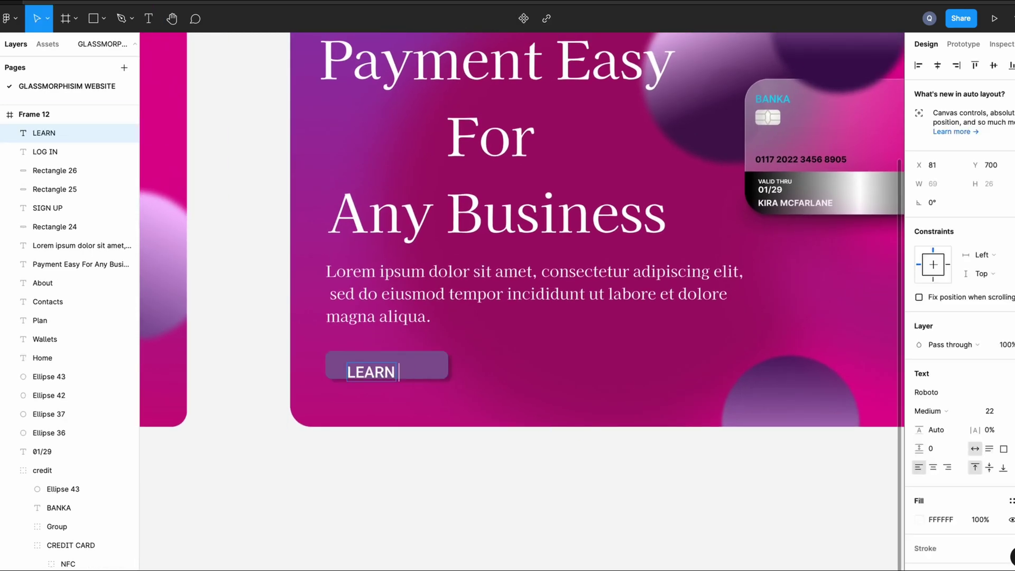
pyautogui.press('Escape')
pyautogui.moveTo(380, 367); pyautogui.dragTo(372, 360)
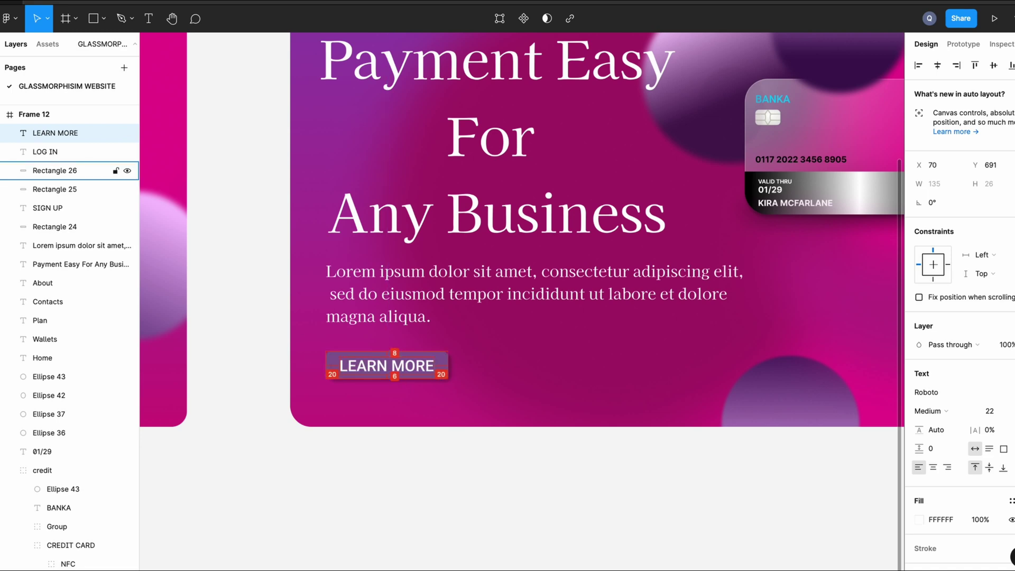
pyautogui.click(370, 419)
pyautogui.click(385, 364)
# - Set the LOG IN label's font size to 25
pyautogui.scroll(-3, 935, 503)
pyautogui.click(769, 511)
pyautogui.scroll(-5, 768, 511)
pyautogui.scroll(1, 769, 516)
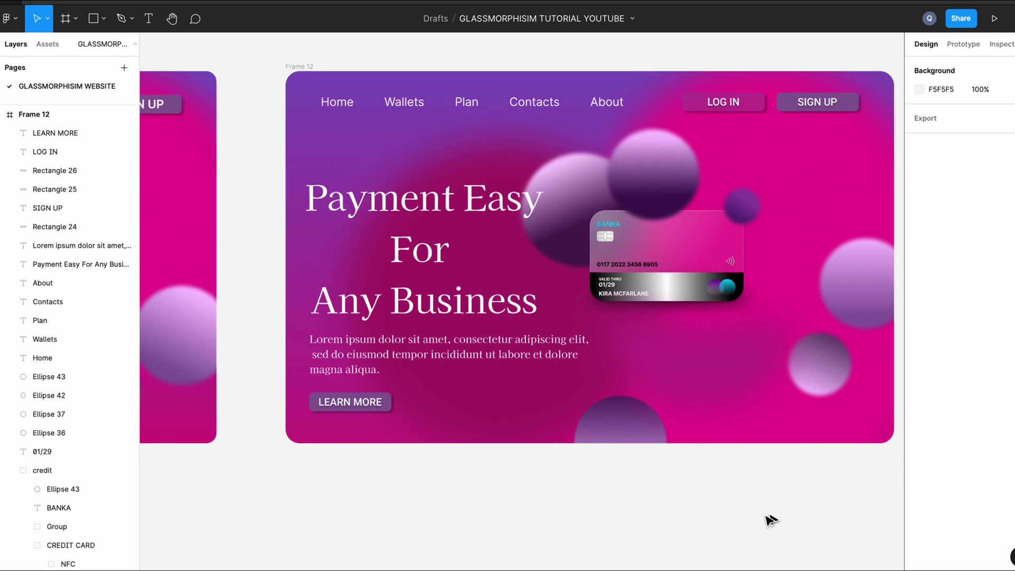
pyautogui.hscroll(3, 650, 545)
pyautogui.hscroll(-6, 648, 545)
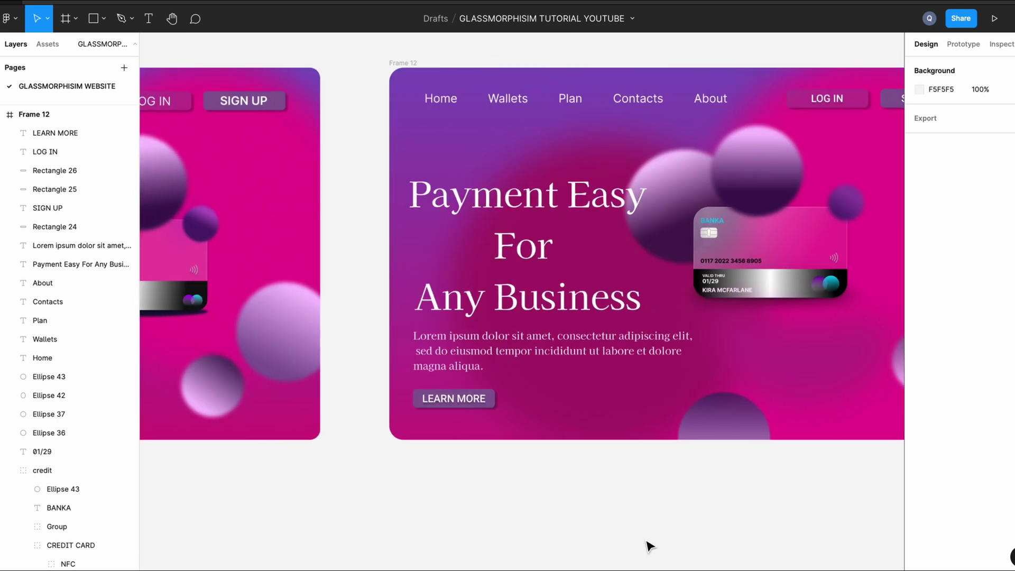
pyautogui.hscroll(5, 649, 544)
pyautogui.scroll(-1, 649, 544)
pyautogui.click(702, 80)
pyautogui.write('25')
pyautogui.press('Return')
# - Set the SIGN UP label's font size to 25 as well
pyautogui.click(798, 80)
pyautogui.click(992, 412)
pyautogui.write('25')
pyautogui.press('Return')
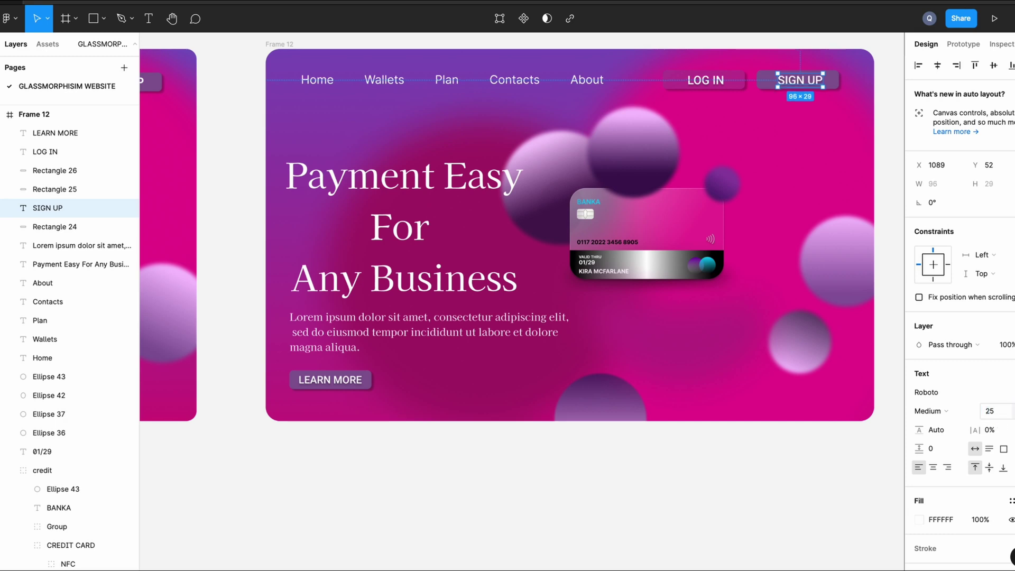
pyautogui.click(336, 386)
pyautogui.press('Escape')
pyautogui.keyDown('ctrl'); pyautogui.scroll(5, 639, 415); pyautogui.keyUp('ctrl')
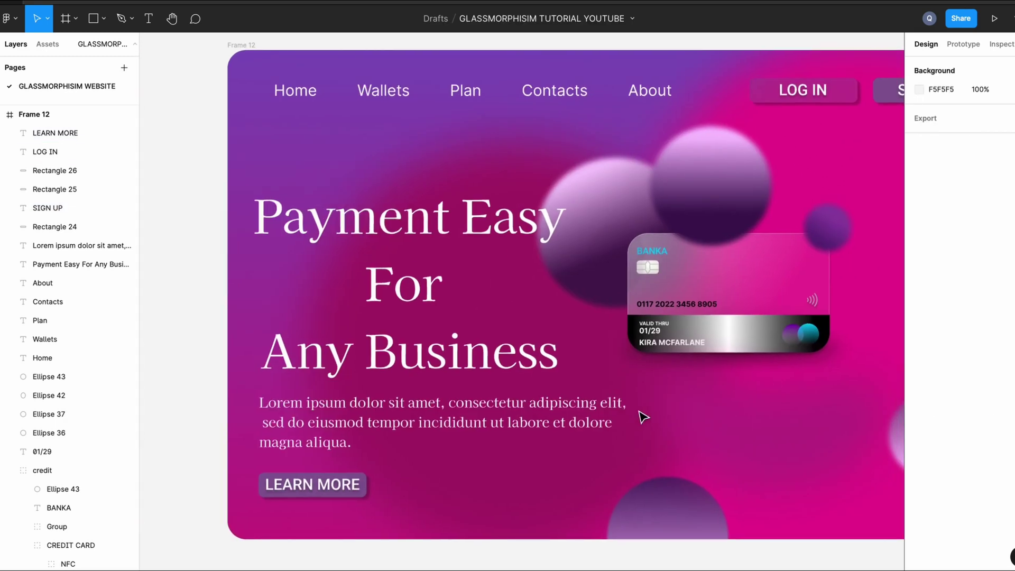
pyautogui.hscroll(3, 643, 417)
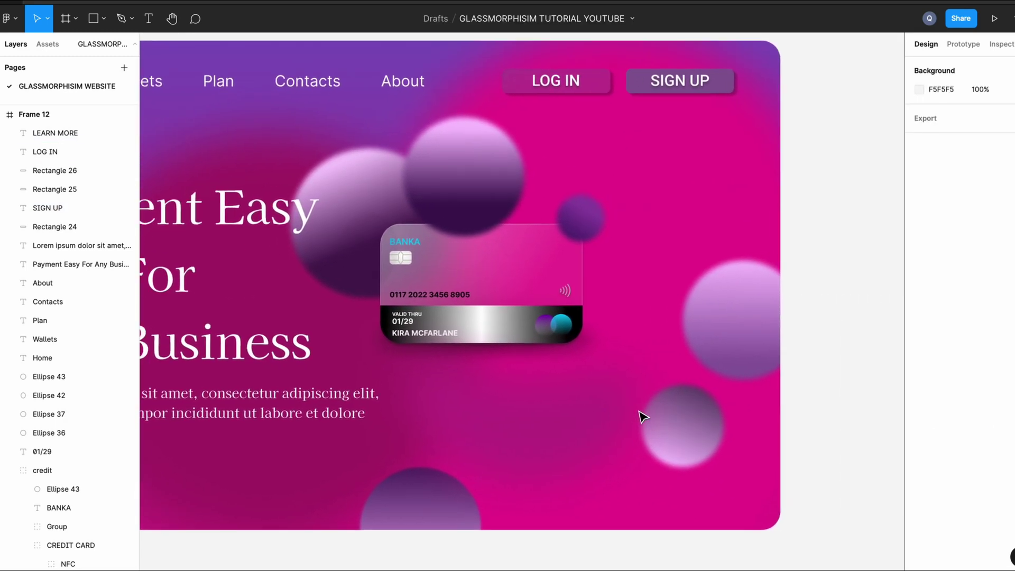
pyautogui.hscroll(-3, 643, 417)
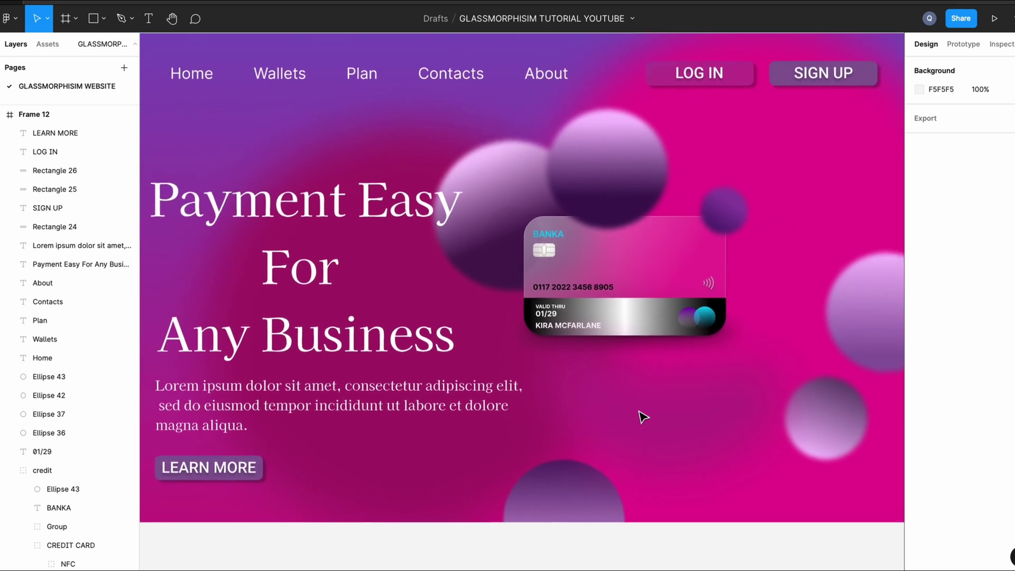
pyautogui.keyDown('ctrl'); pyautogui.scroll(-2, 643, 417); pyautogui.keyUp('ctrl')
pyautogui.keyDown('ctrl'); pyautogui.scroll(1, 642, 417); pyautogui.keyUp('ctrl')
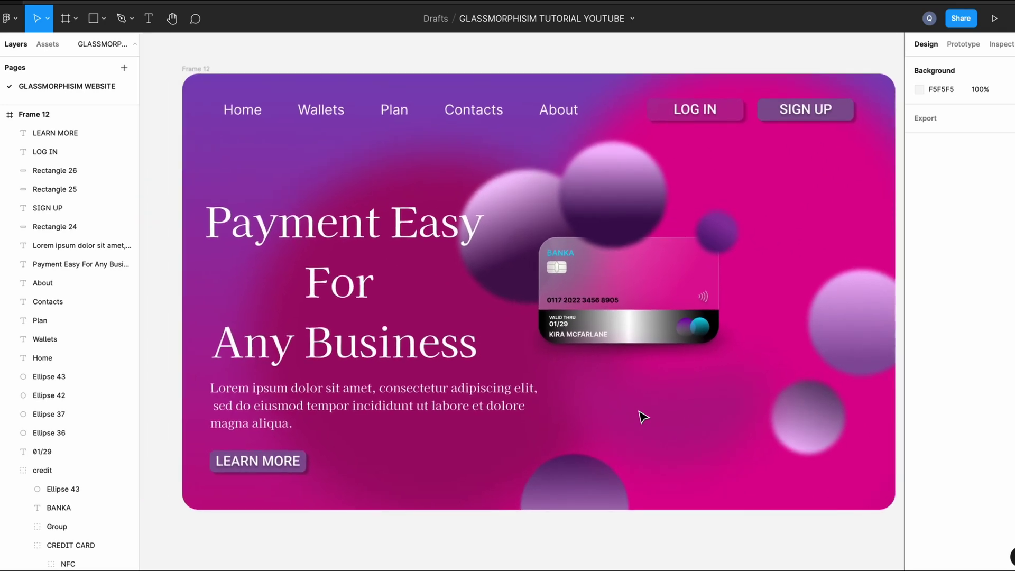